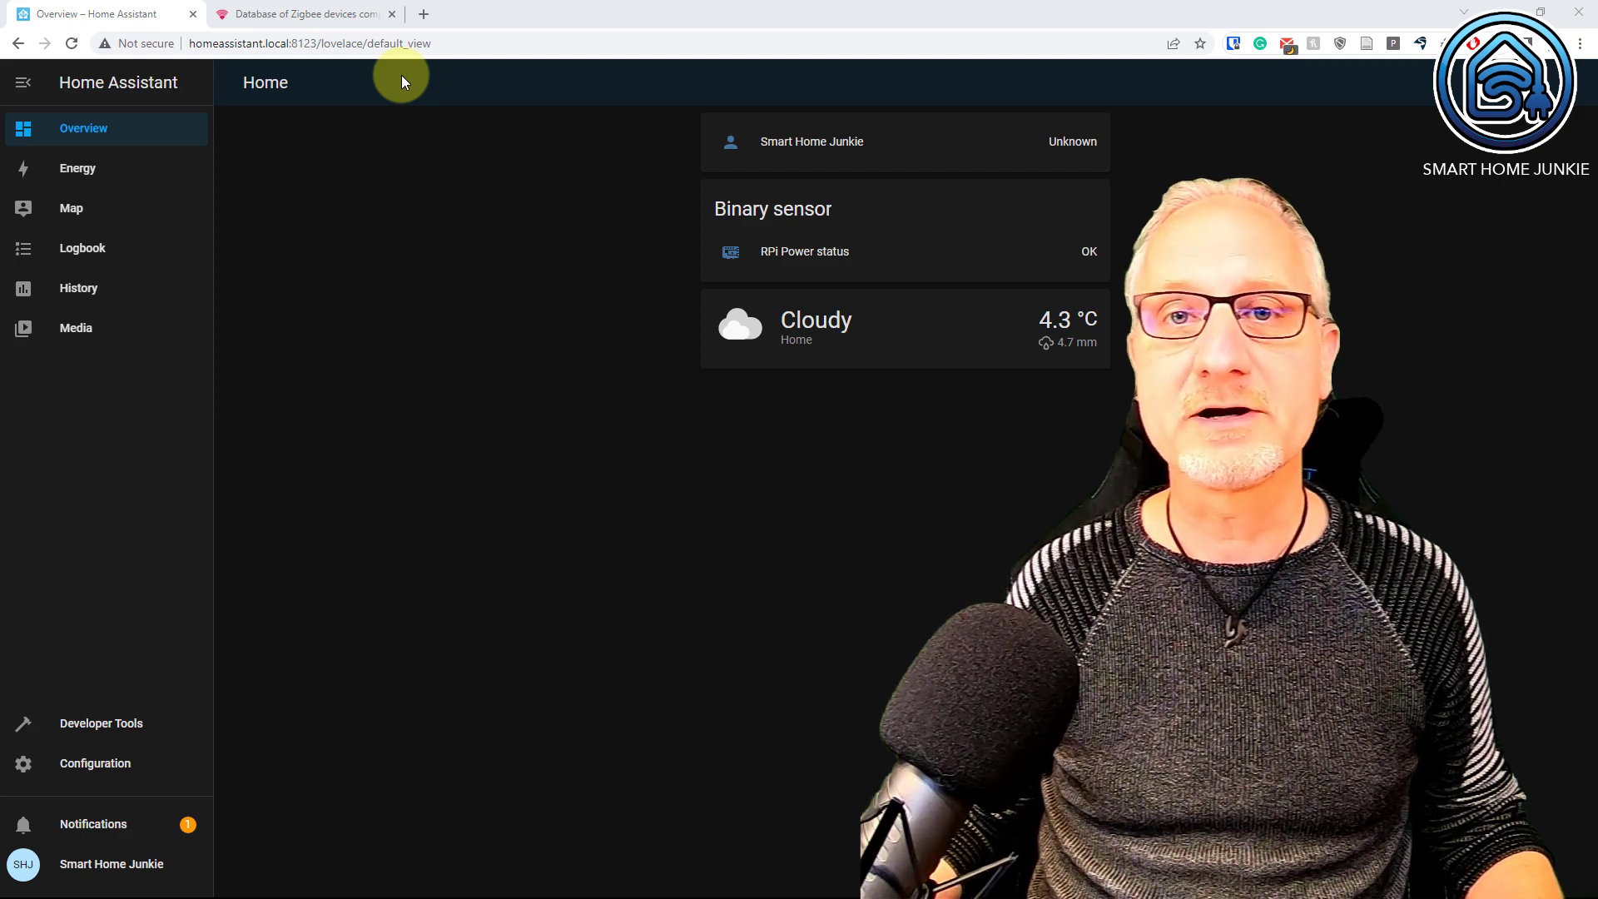
Browse the ZHA-compatible device list in the Zigbee database, then return to the Home dashboard.
{"action": "left_click", "coordinate": [312, 14]}
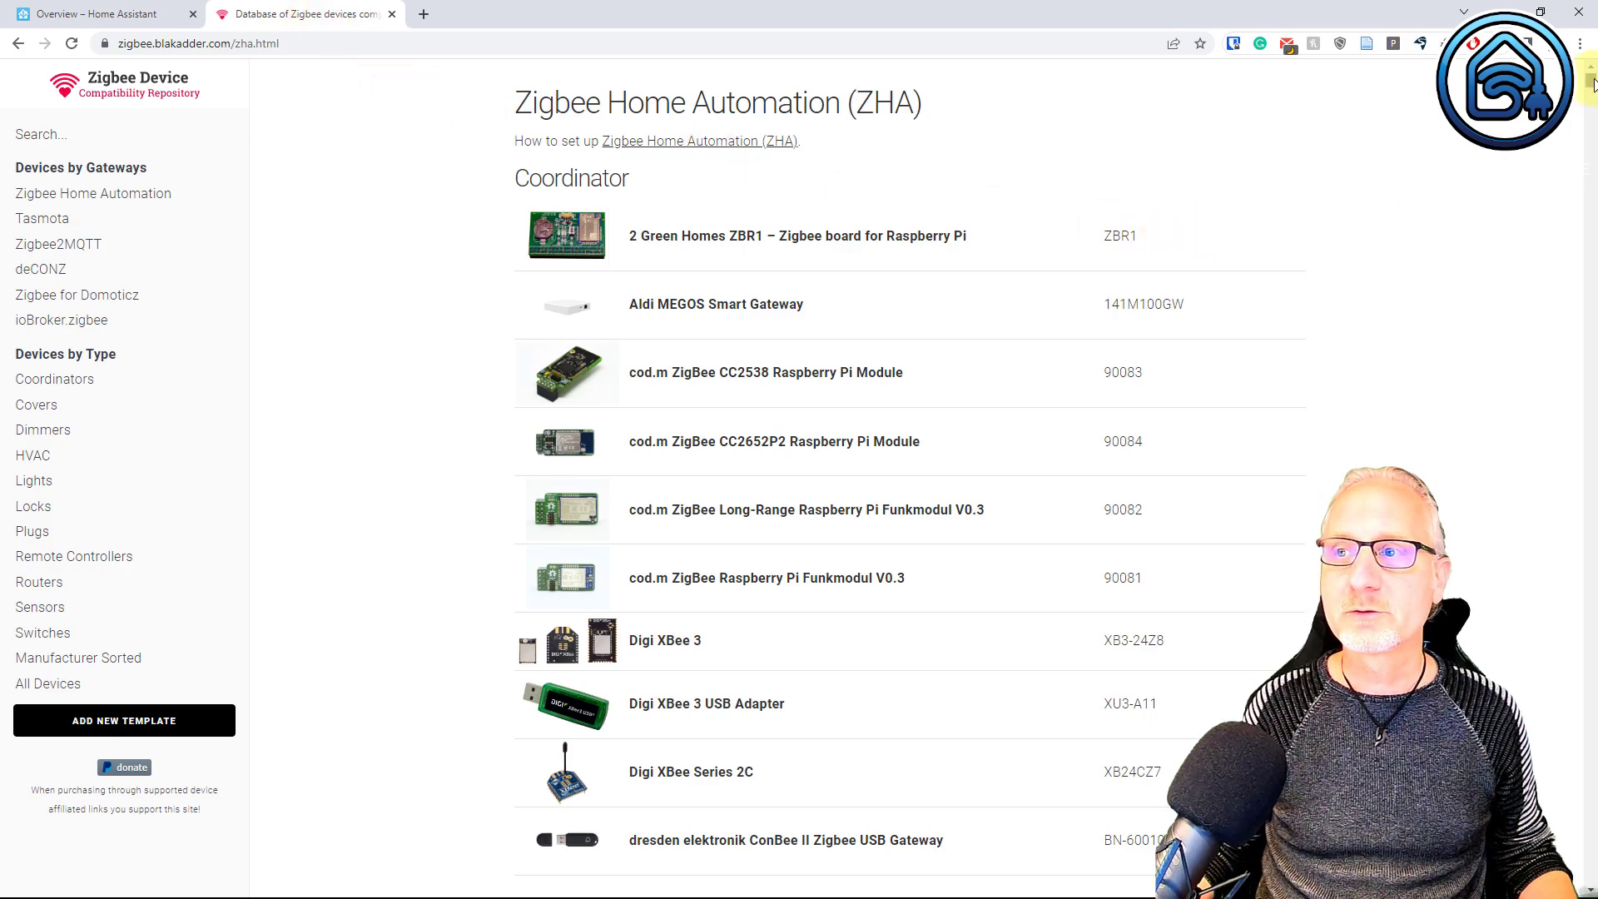
{"action": "left_click_drag", "start_coordinate": [1593, 82], "coordinate": [1587, 132]}
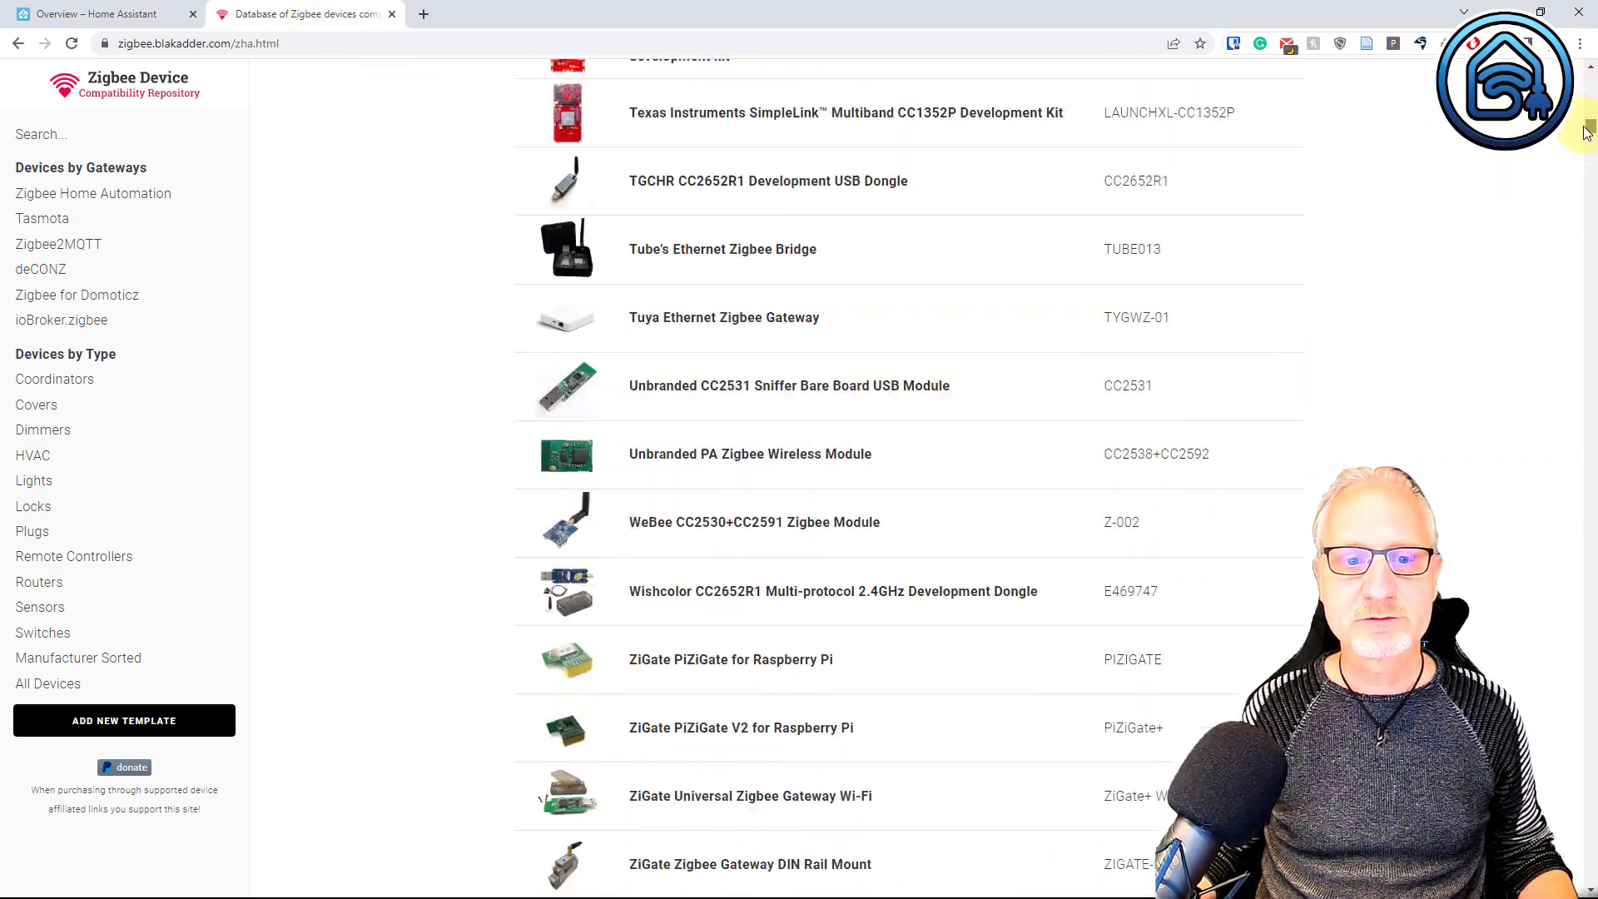
{"action": "left_click_drag", "start_coordinate": [1588, 132], "coordinate": [1590, 76]}
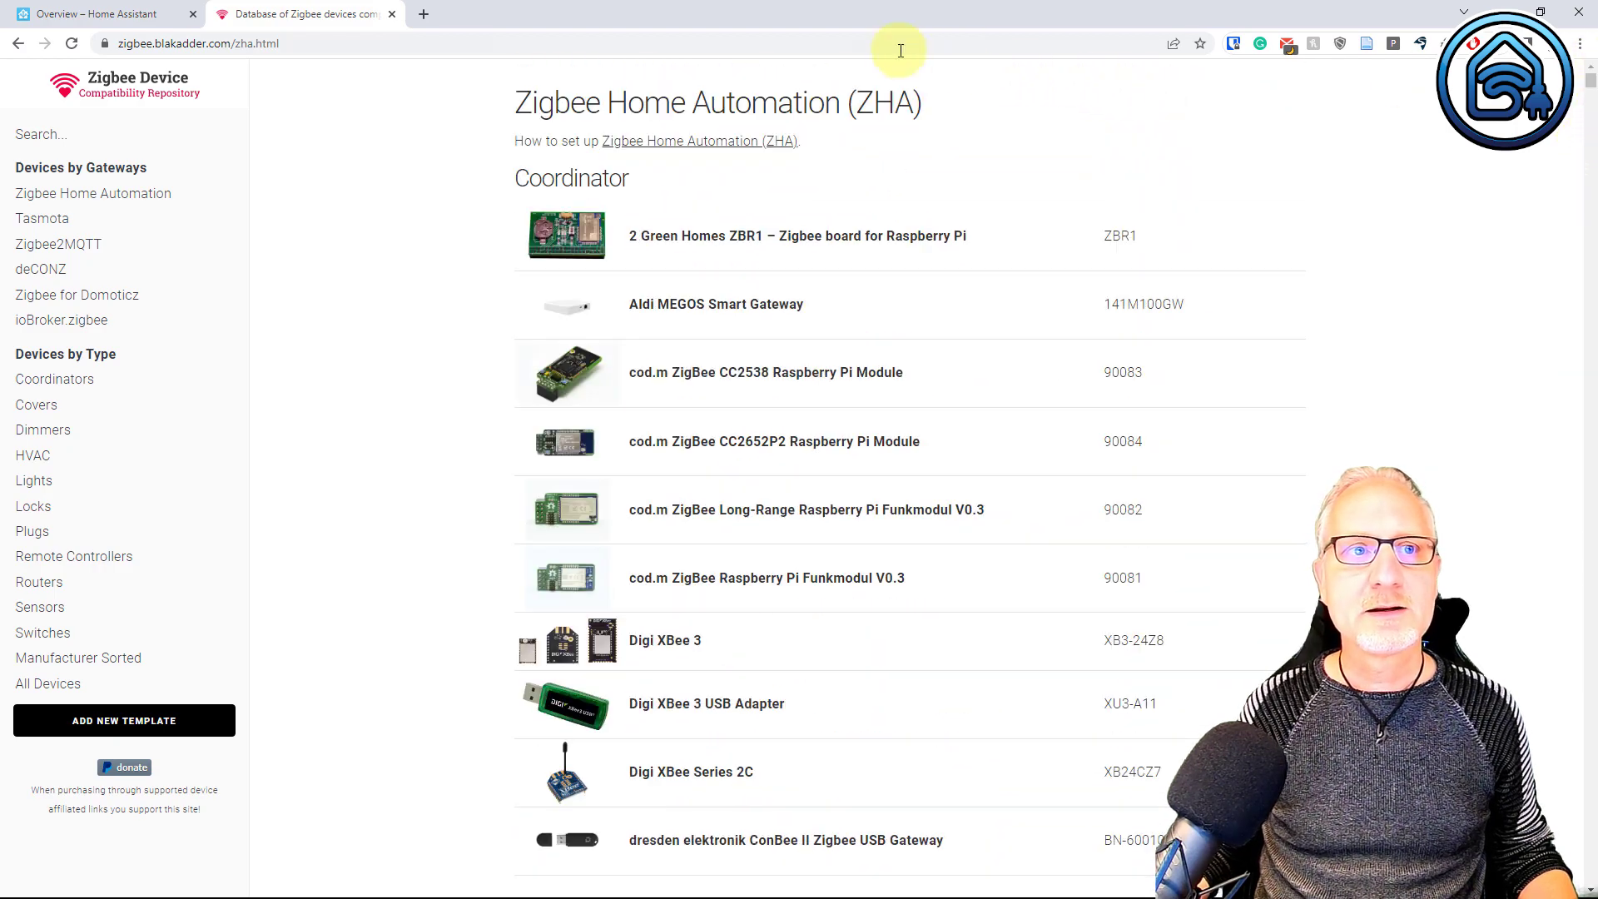
{"action": "left_click", "coordinate": [130, 24]}
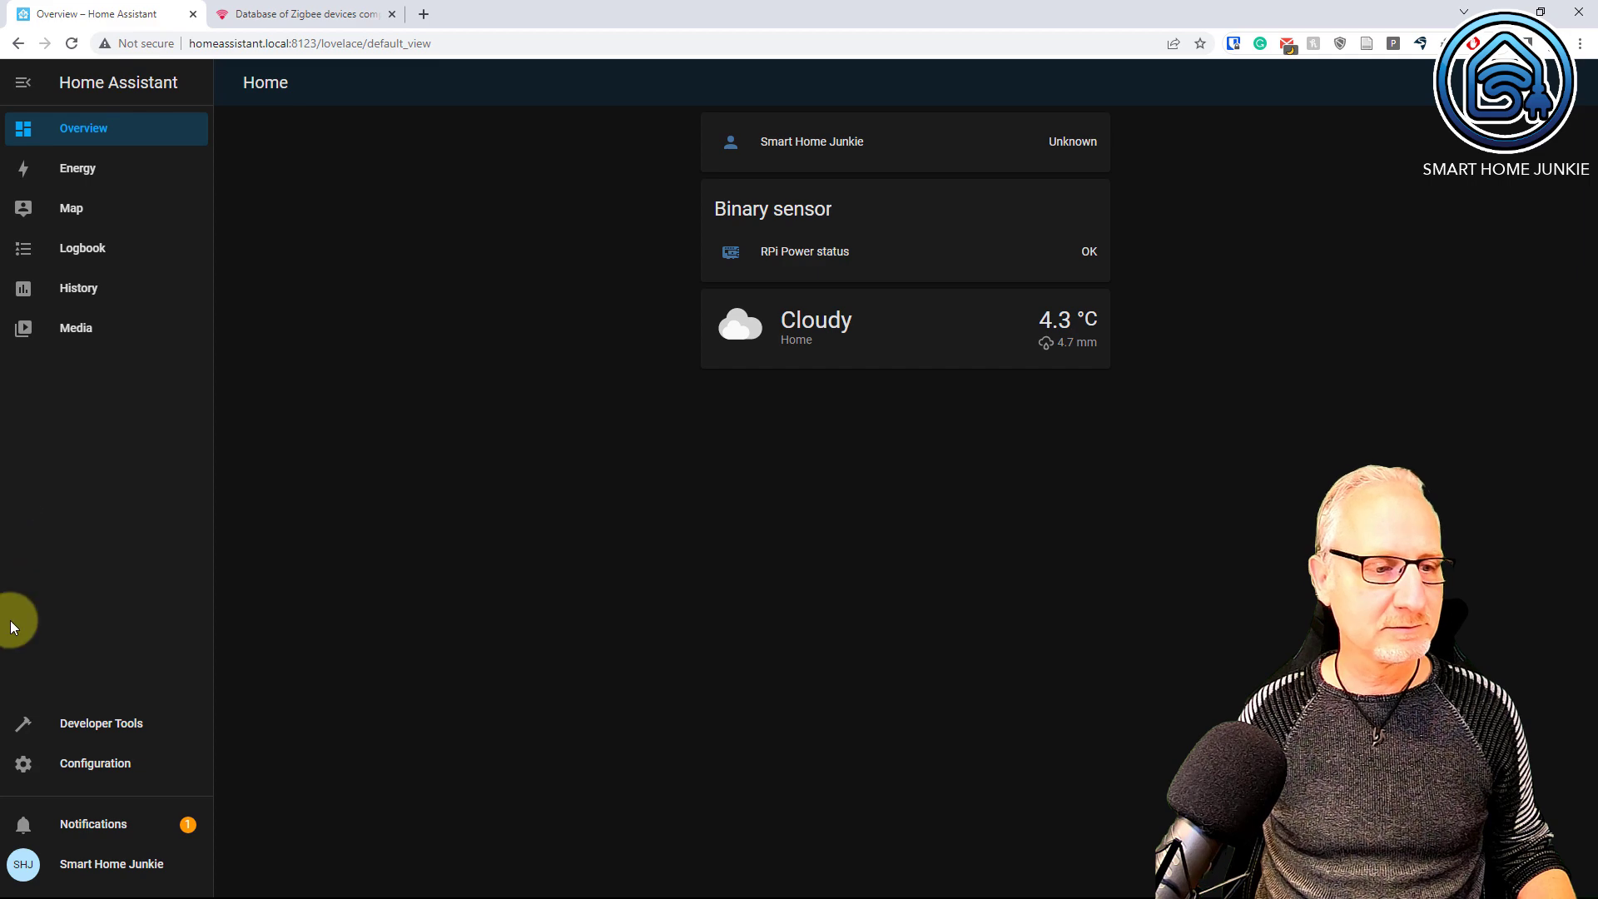
Set up the discovered ConBee II stick as a Zigbee Home Automation integration.
{"action": "left_click", "coordinate": [88, 767]}
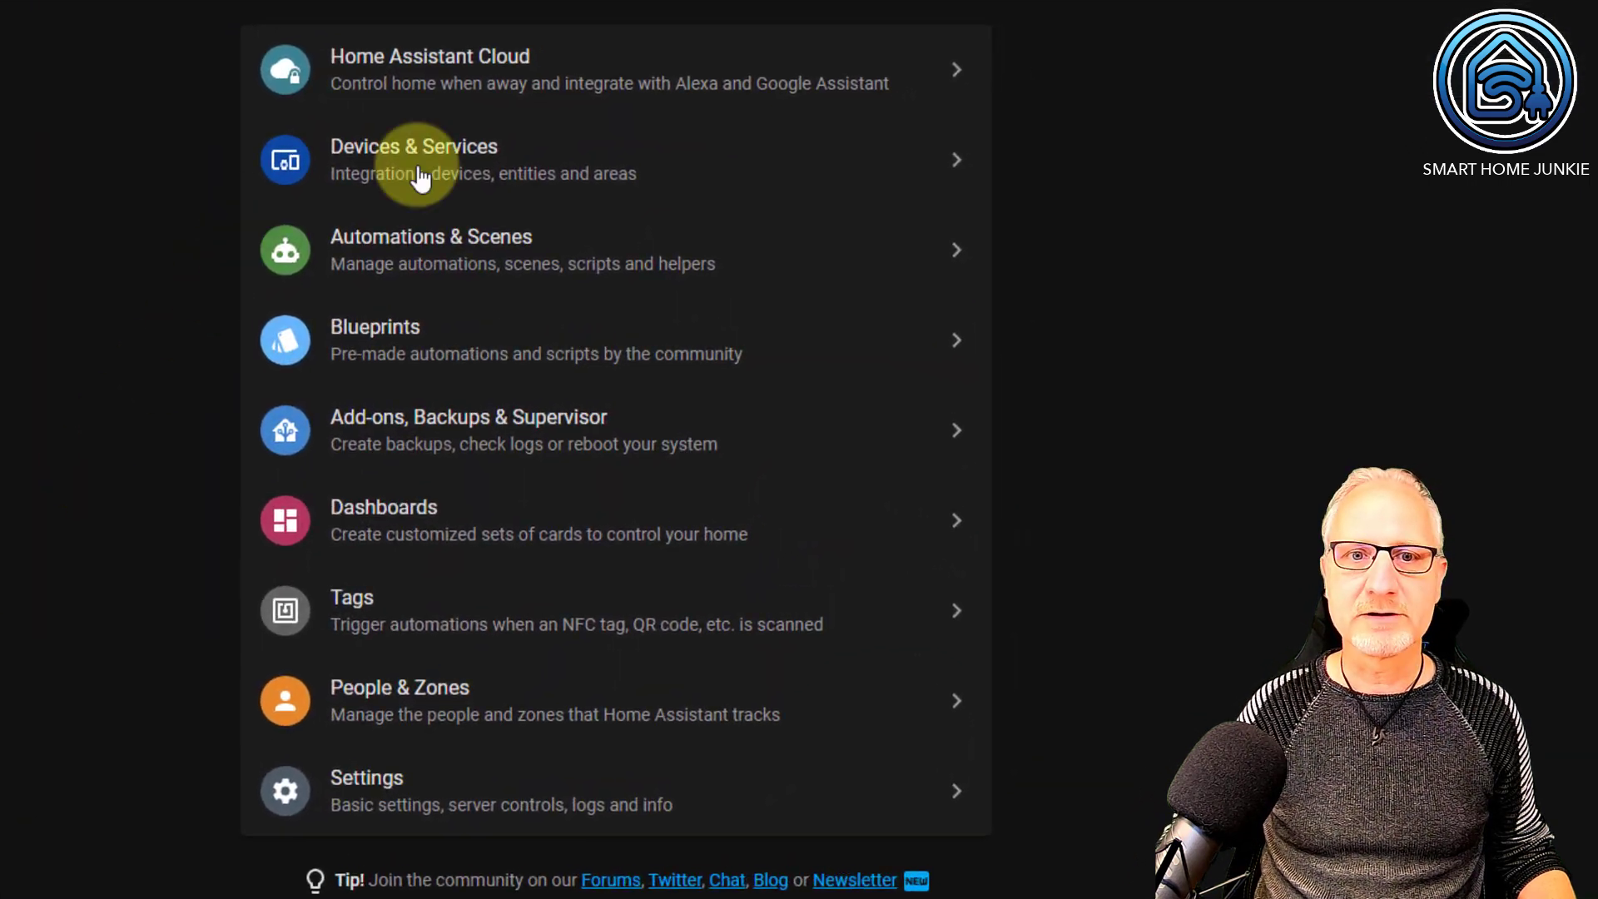
{"action": "left_click", "coordinate": [421, 178]}
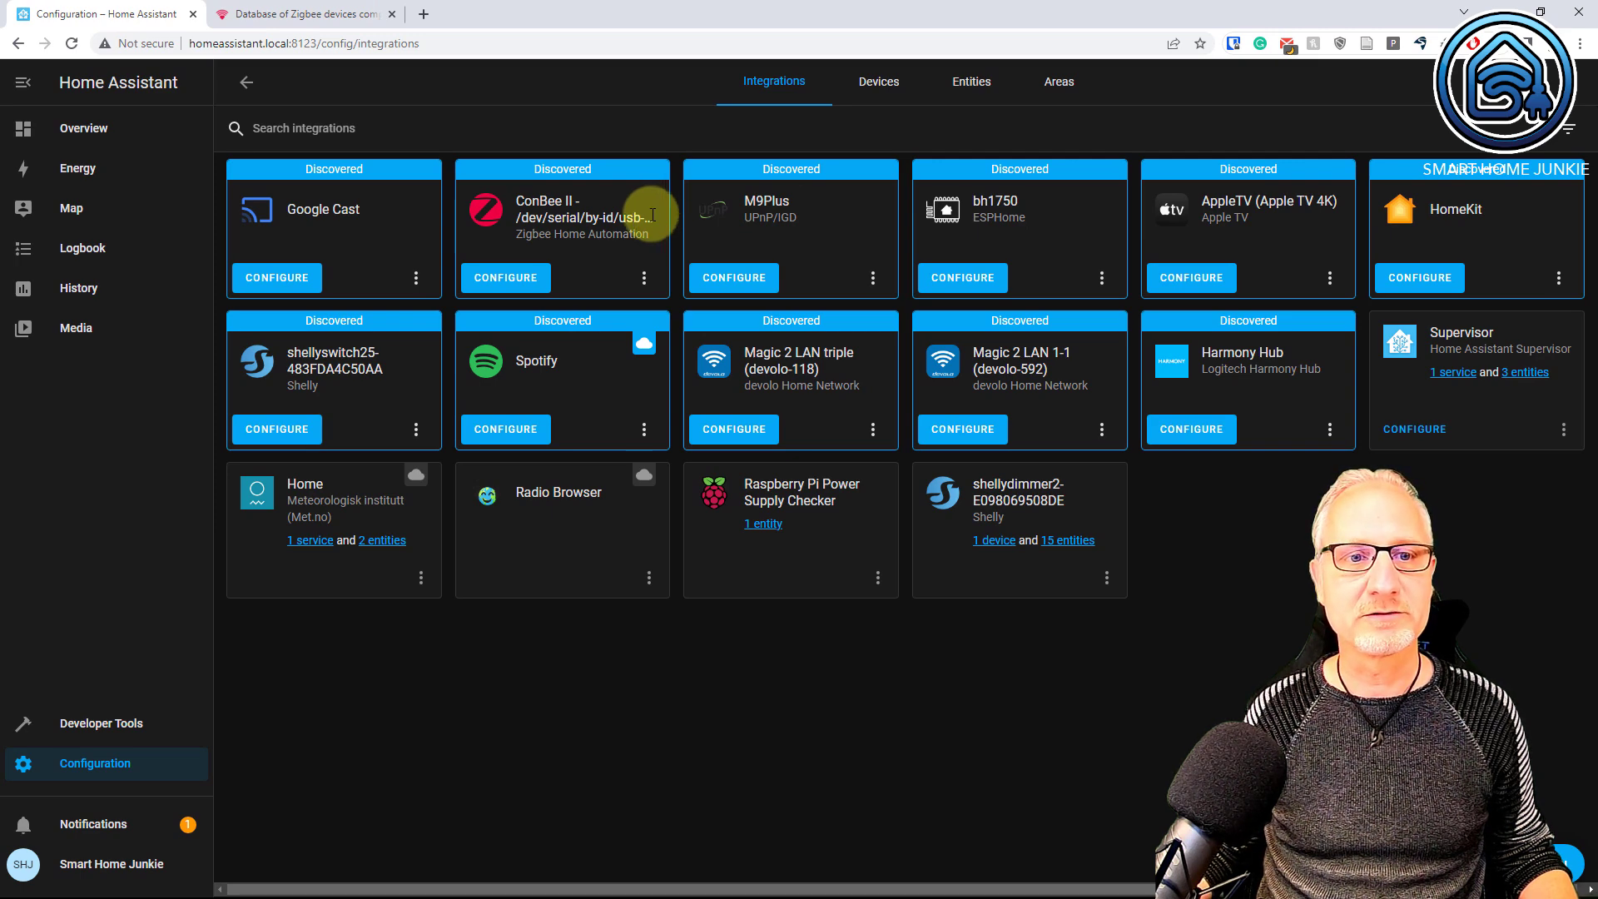
{"action": "left_click", "coordinate": [515, 286]}
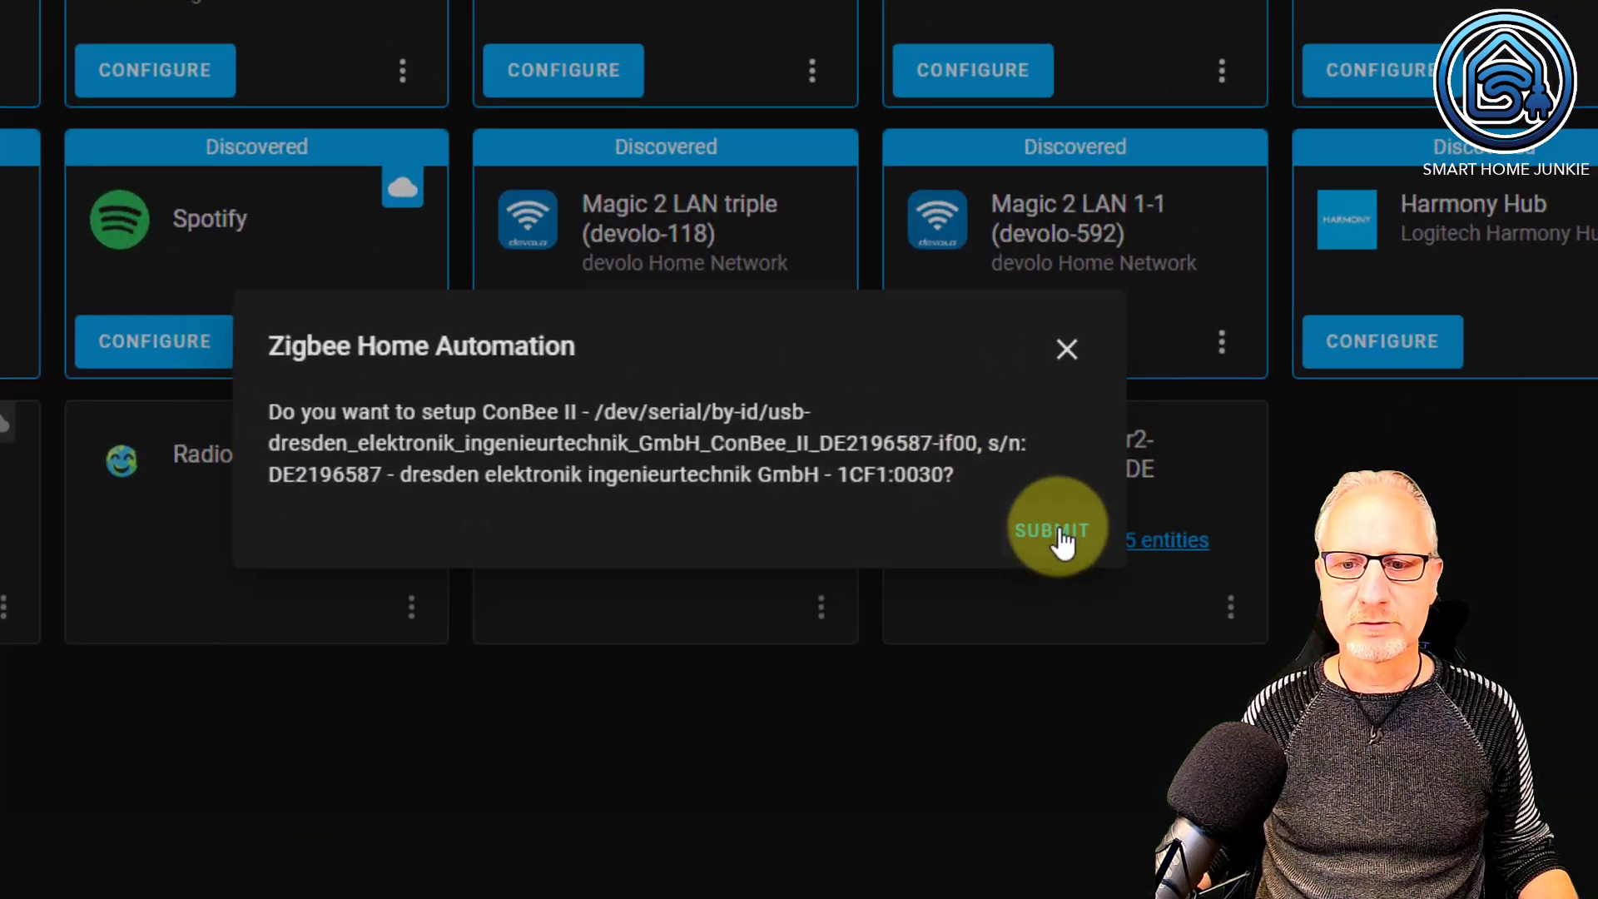
{"action": "left_click", "coordinate": [1011, 533]}
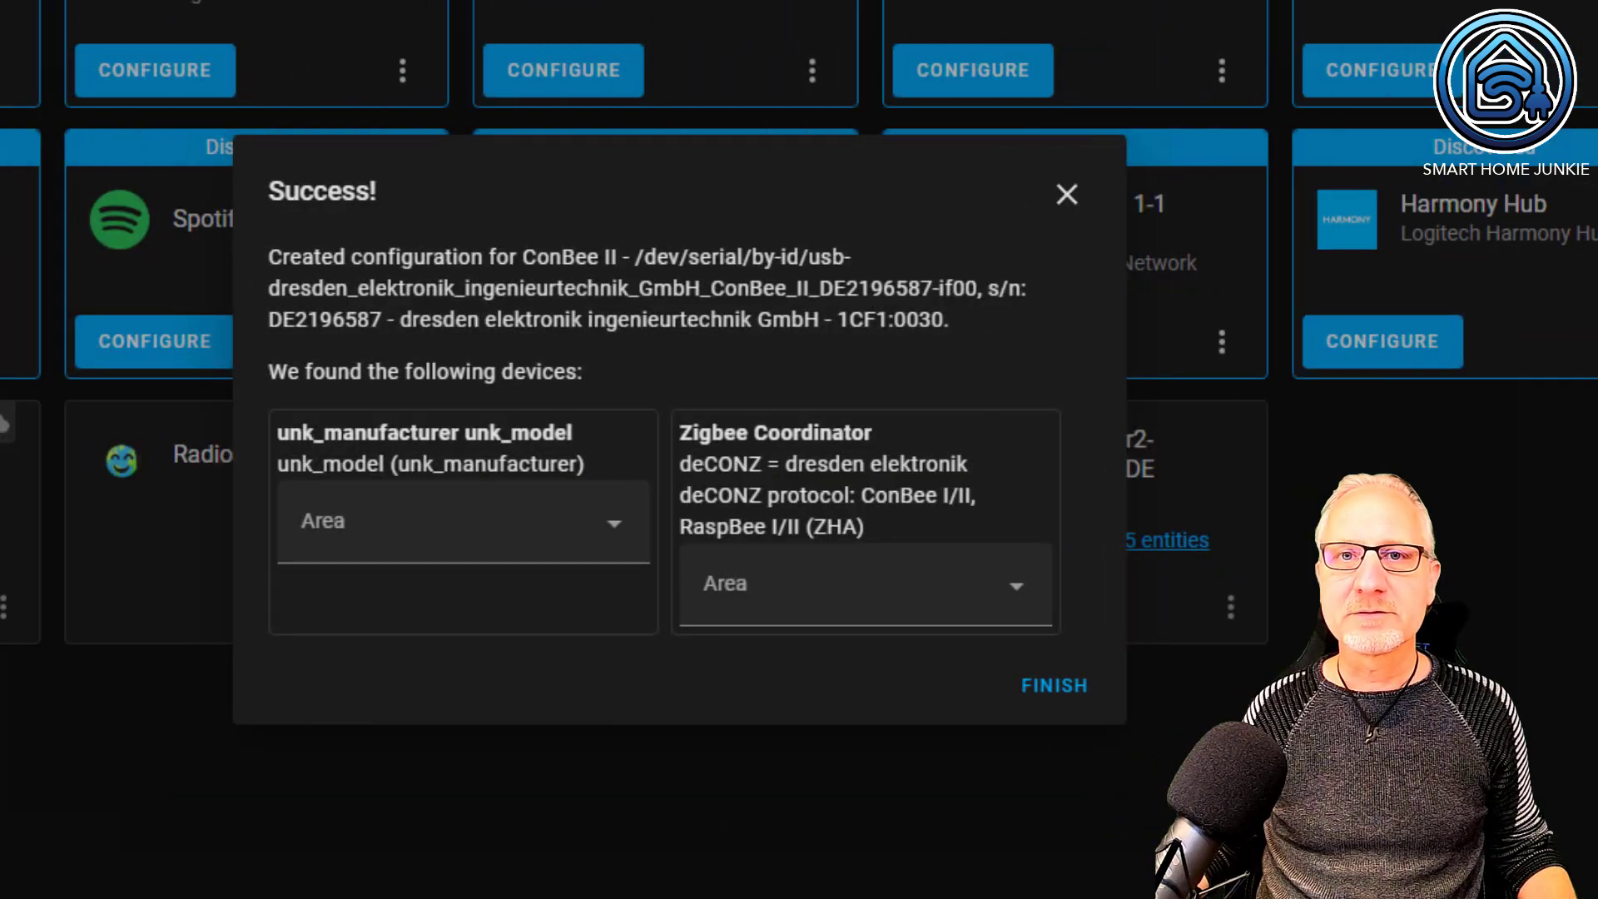
{"action": "left_click", "coordinate": [1049, 695]}
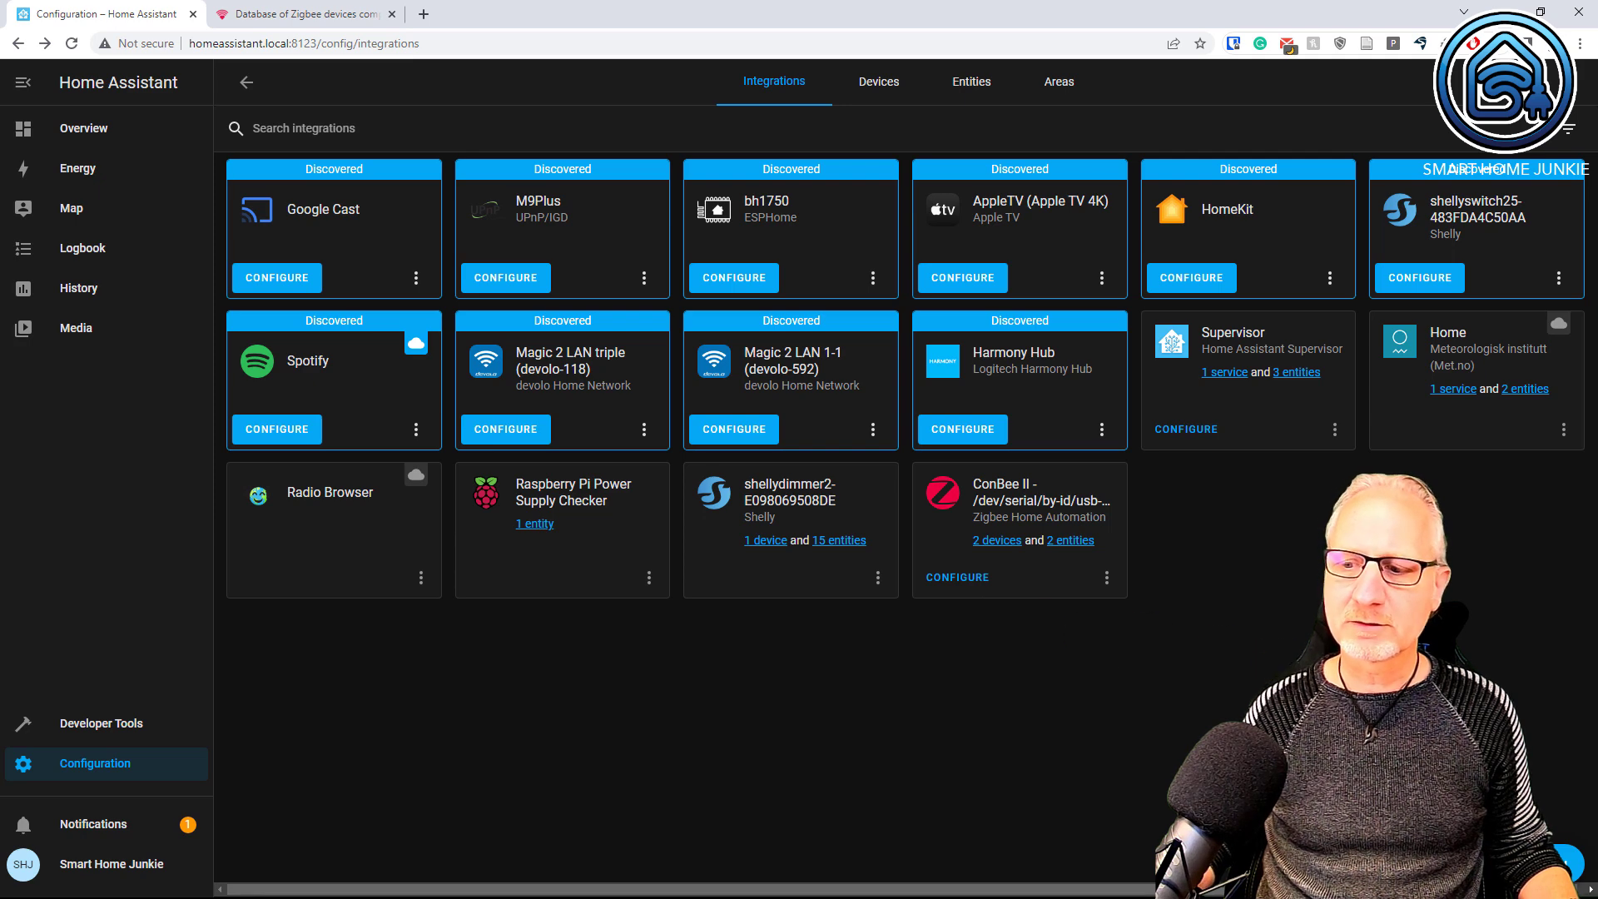
Pair the IKEA TRADFRI E27 CWS opal 600lm bulb through Add Zigbee device.
{"action": "left_click", "coordinate": [1500, 863]}
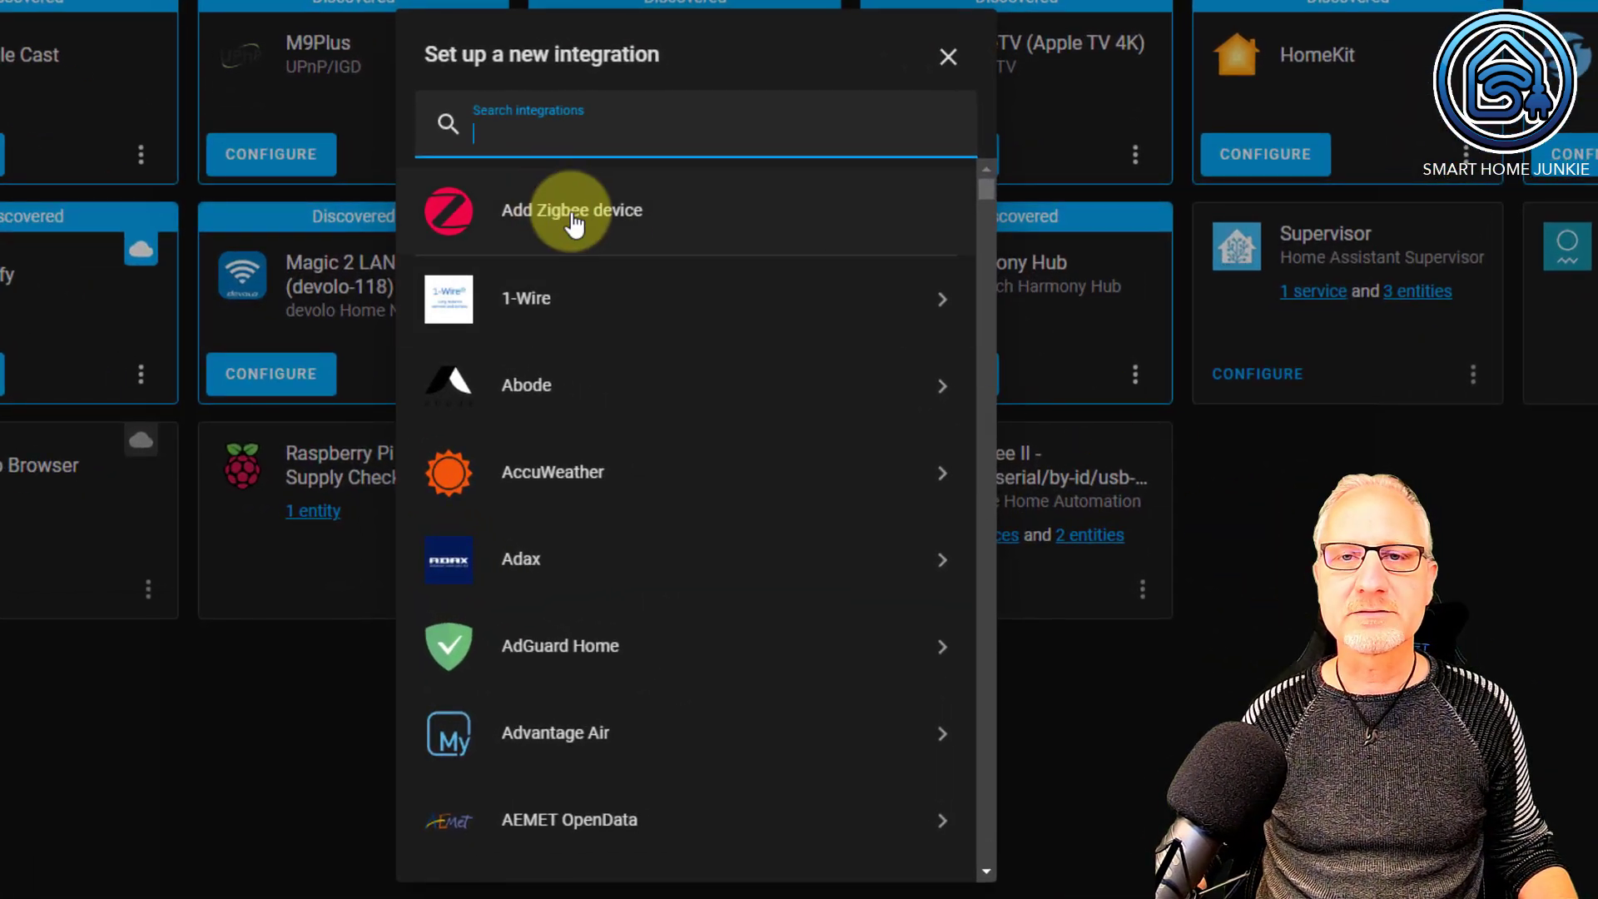
{"action": "left_click", "coordinate": [559, 213]}
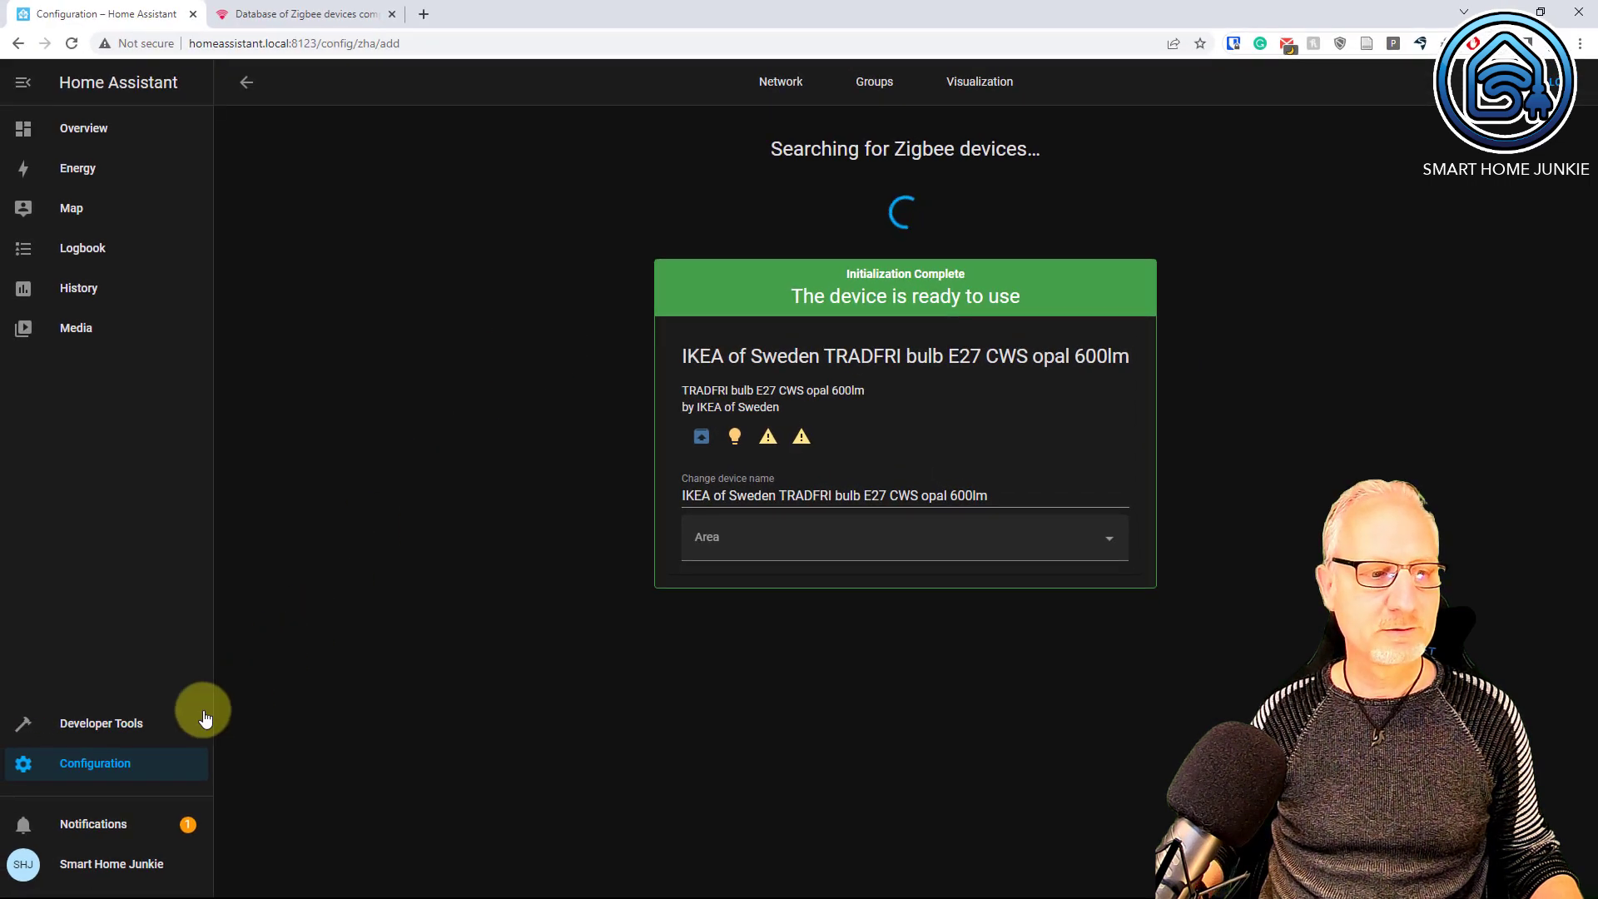
Open the IKEA TRADFRI bulb's device page from the Devices list.
{"action": "left_click", "coordinate": [135, 764]}
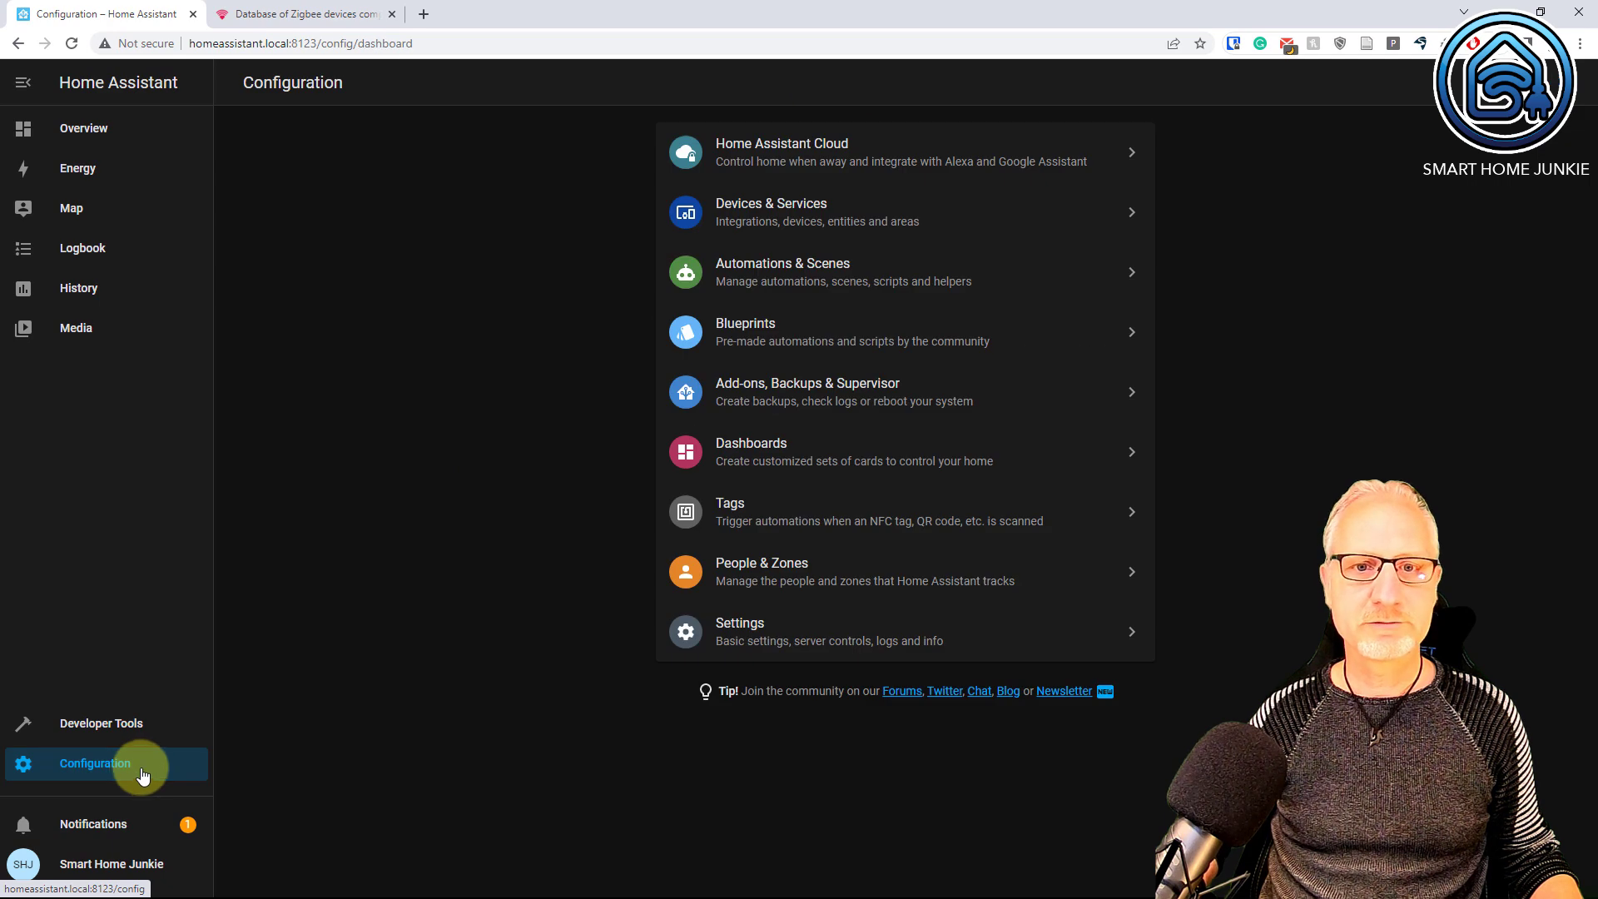
{"action": "left_click", "coordinate": [812, 214]}
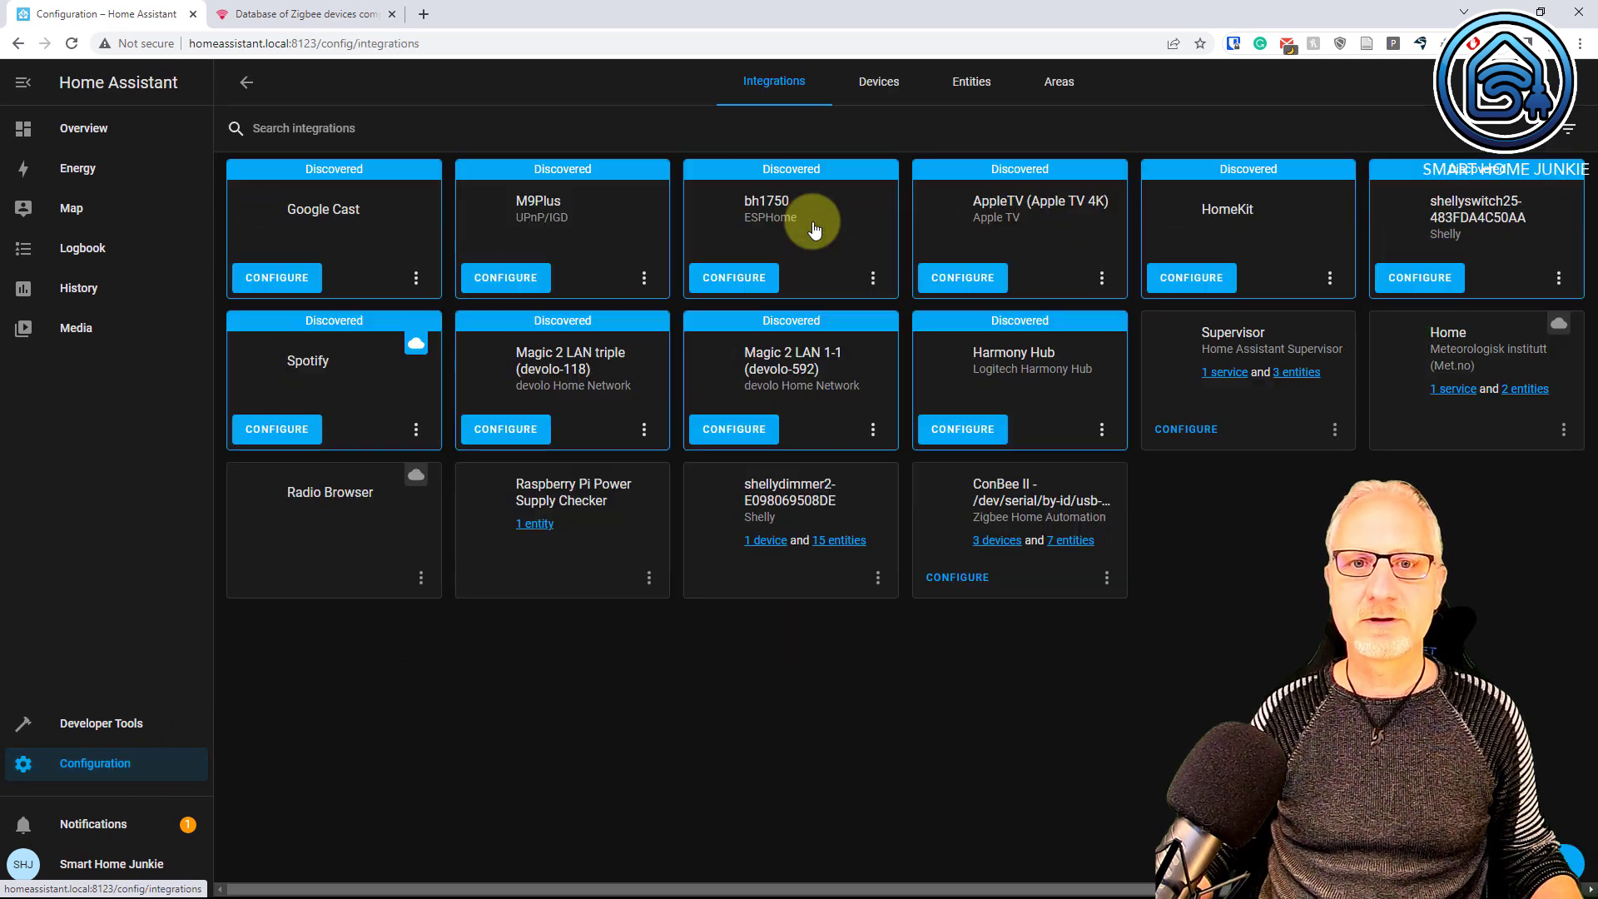
{"action": "left_click", "coordinate": [879, 83]}
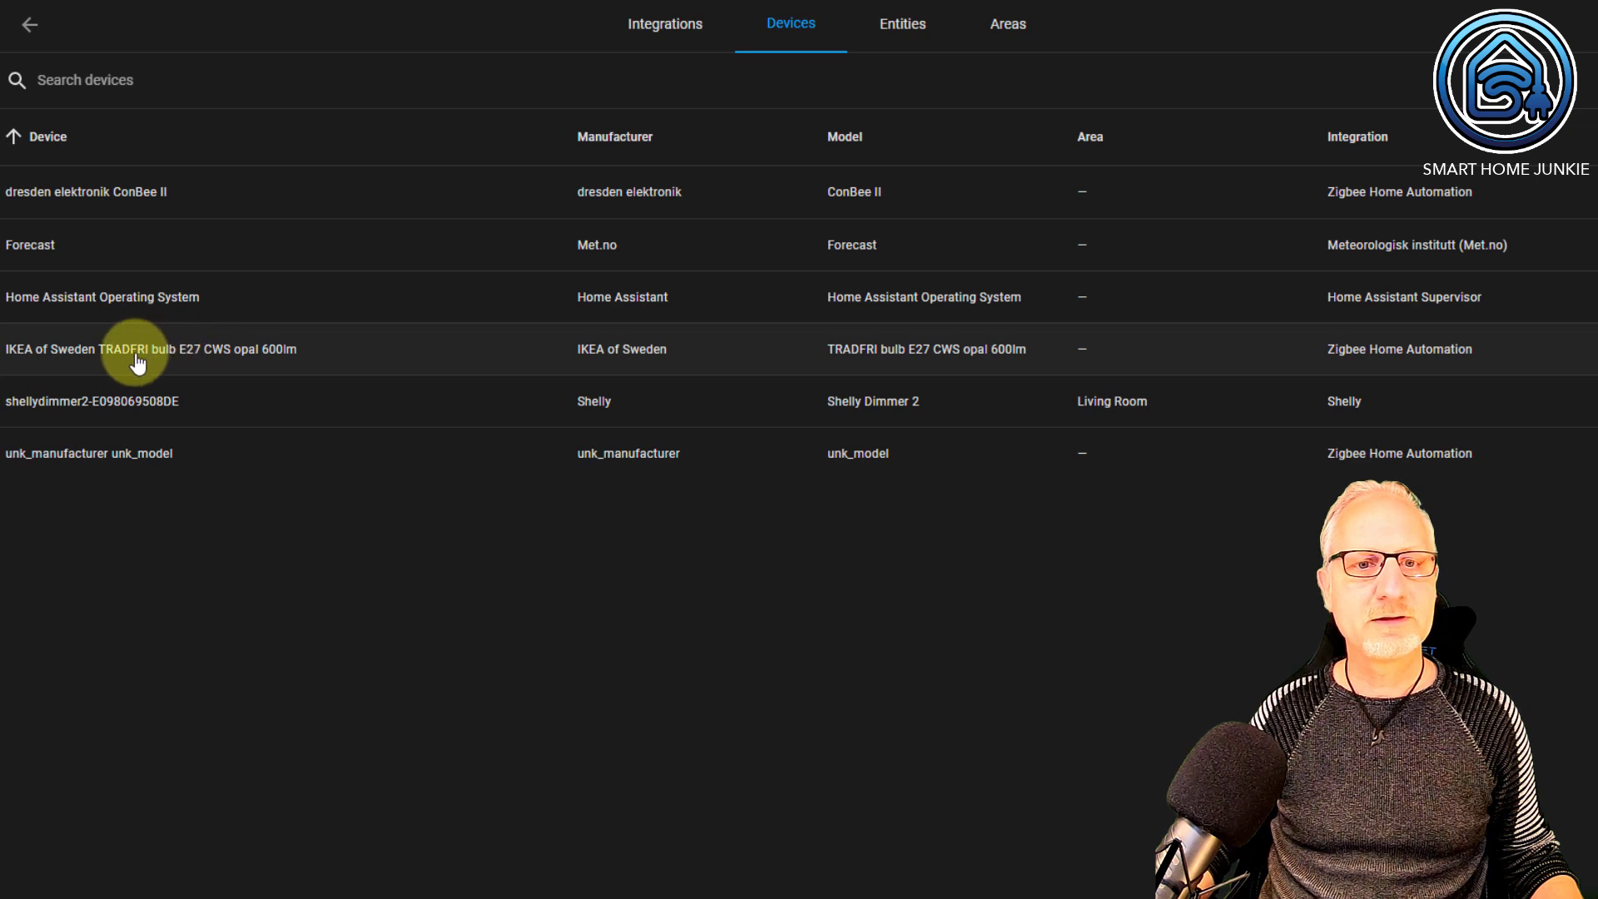
{"action": "left_click", "coordinate": [221, 370]}
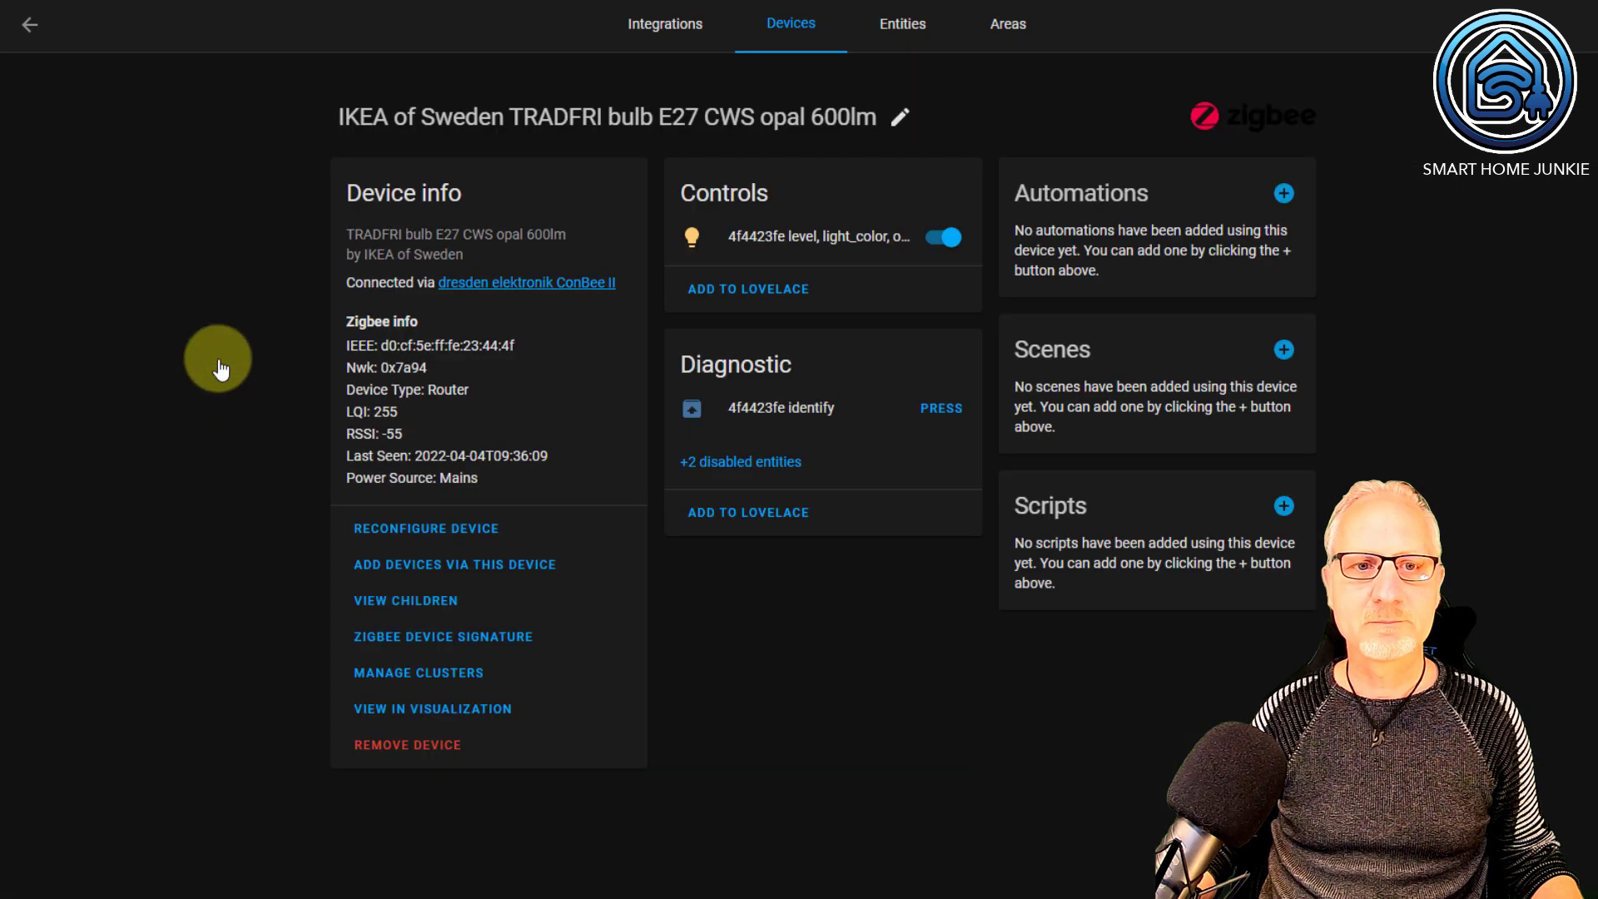
Toggle the bulb's light off and on, and inspect its brightness and colour controls.
{"action": "left_click", "coordinate": [949, 244]}
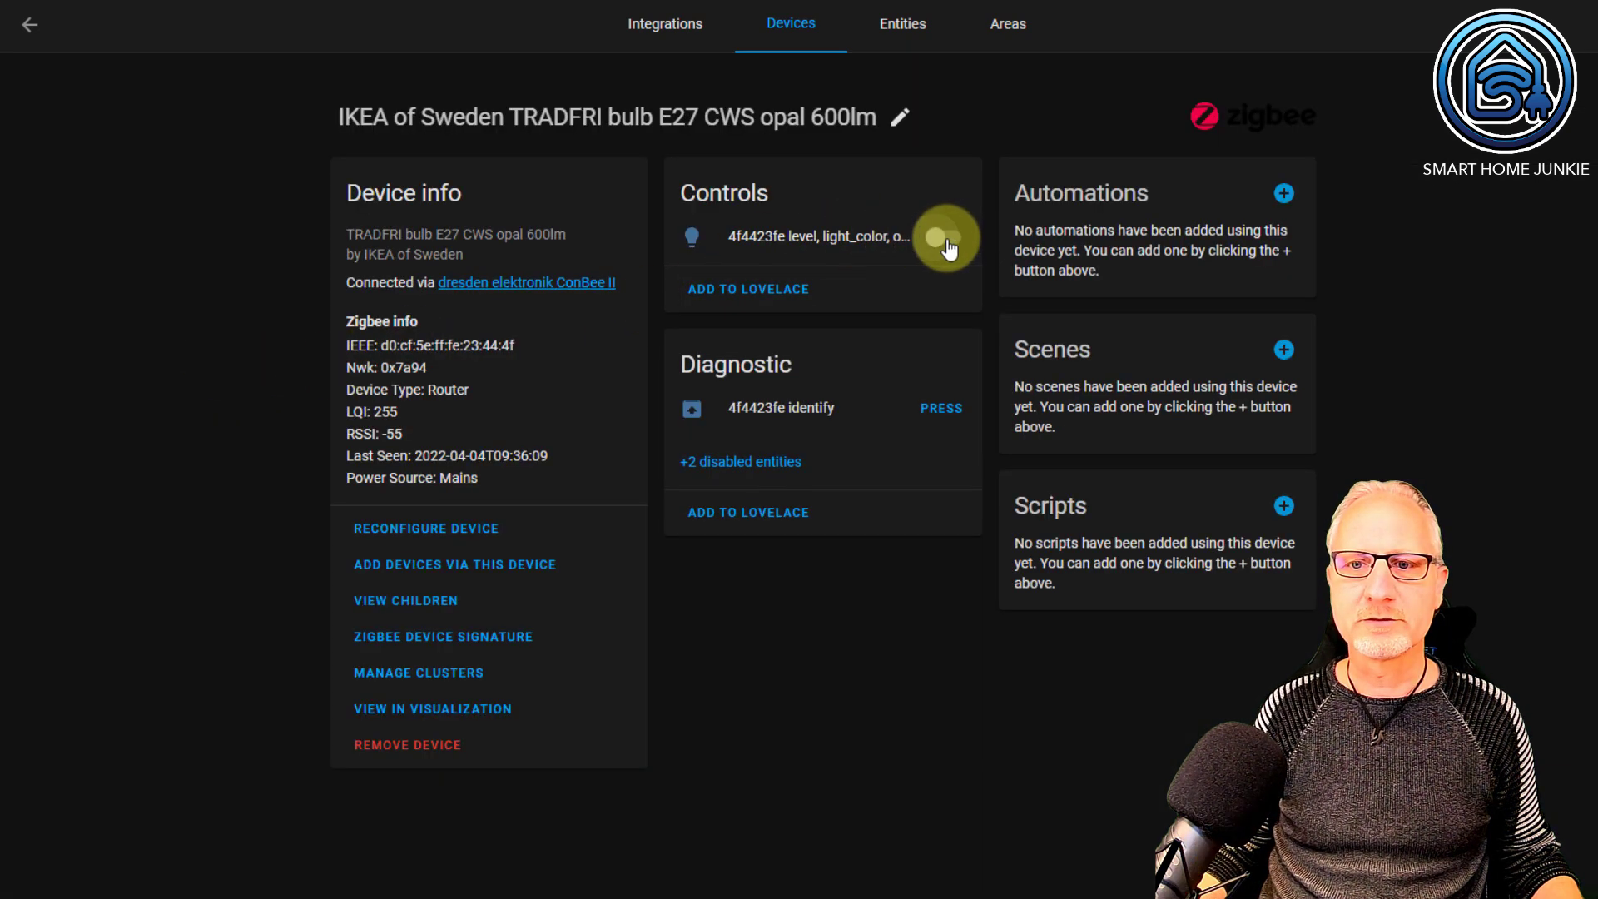
{"action": "left_click", "coordinate": [946, 245]}
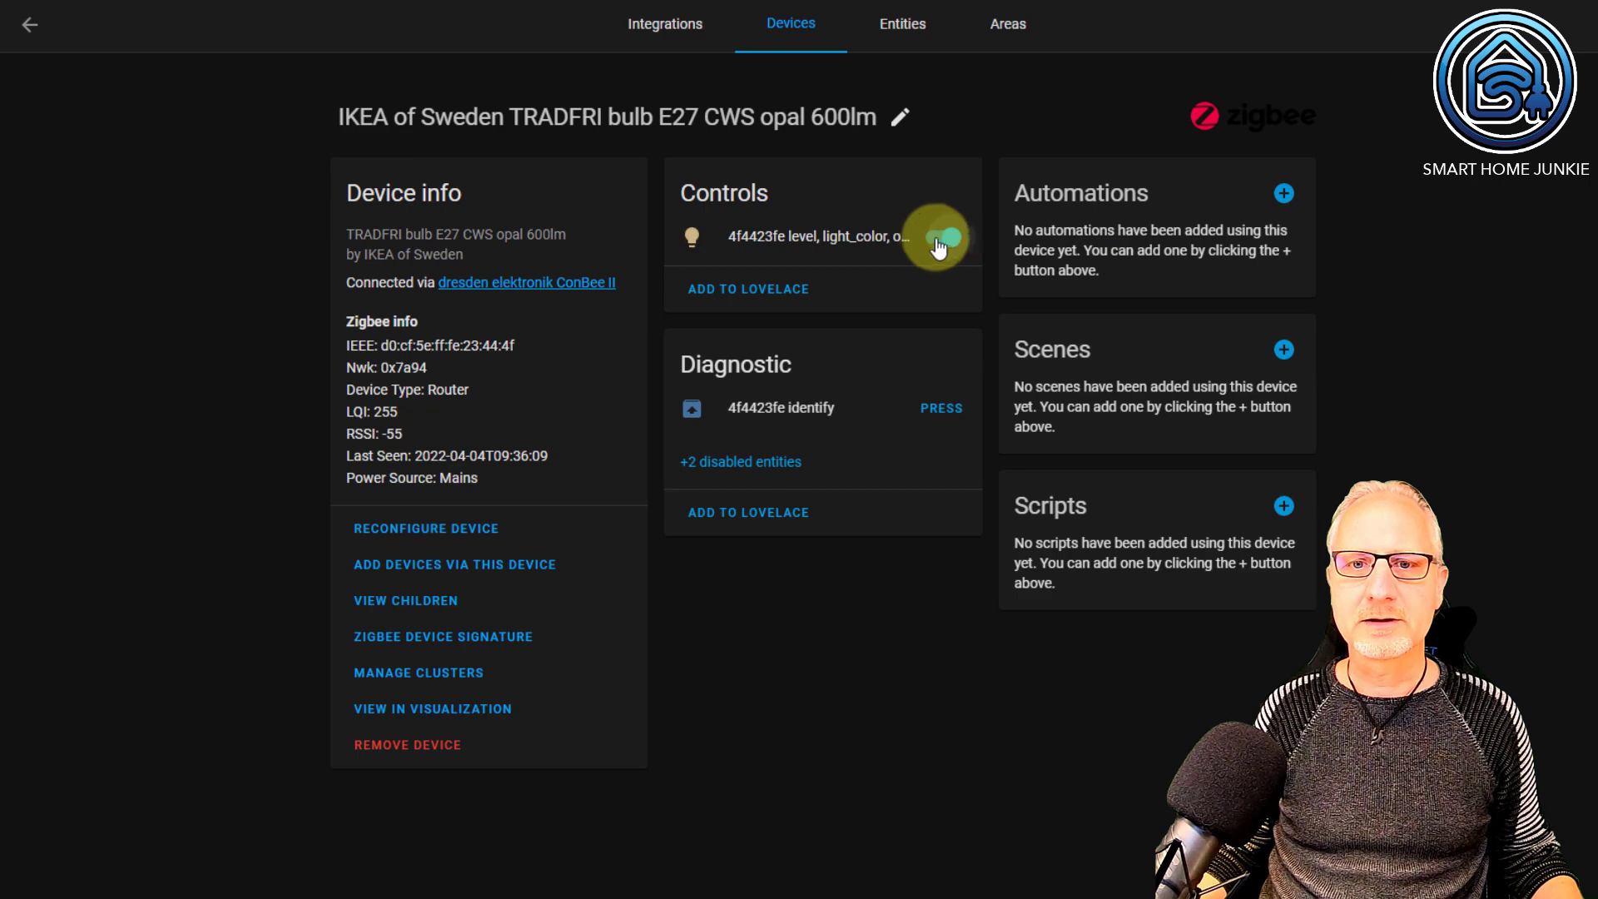
{"action": "left_click", "coordinate": [690, 241]}
{"action": "left_click", "coordinate": [952, 278]}
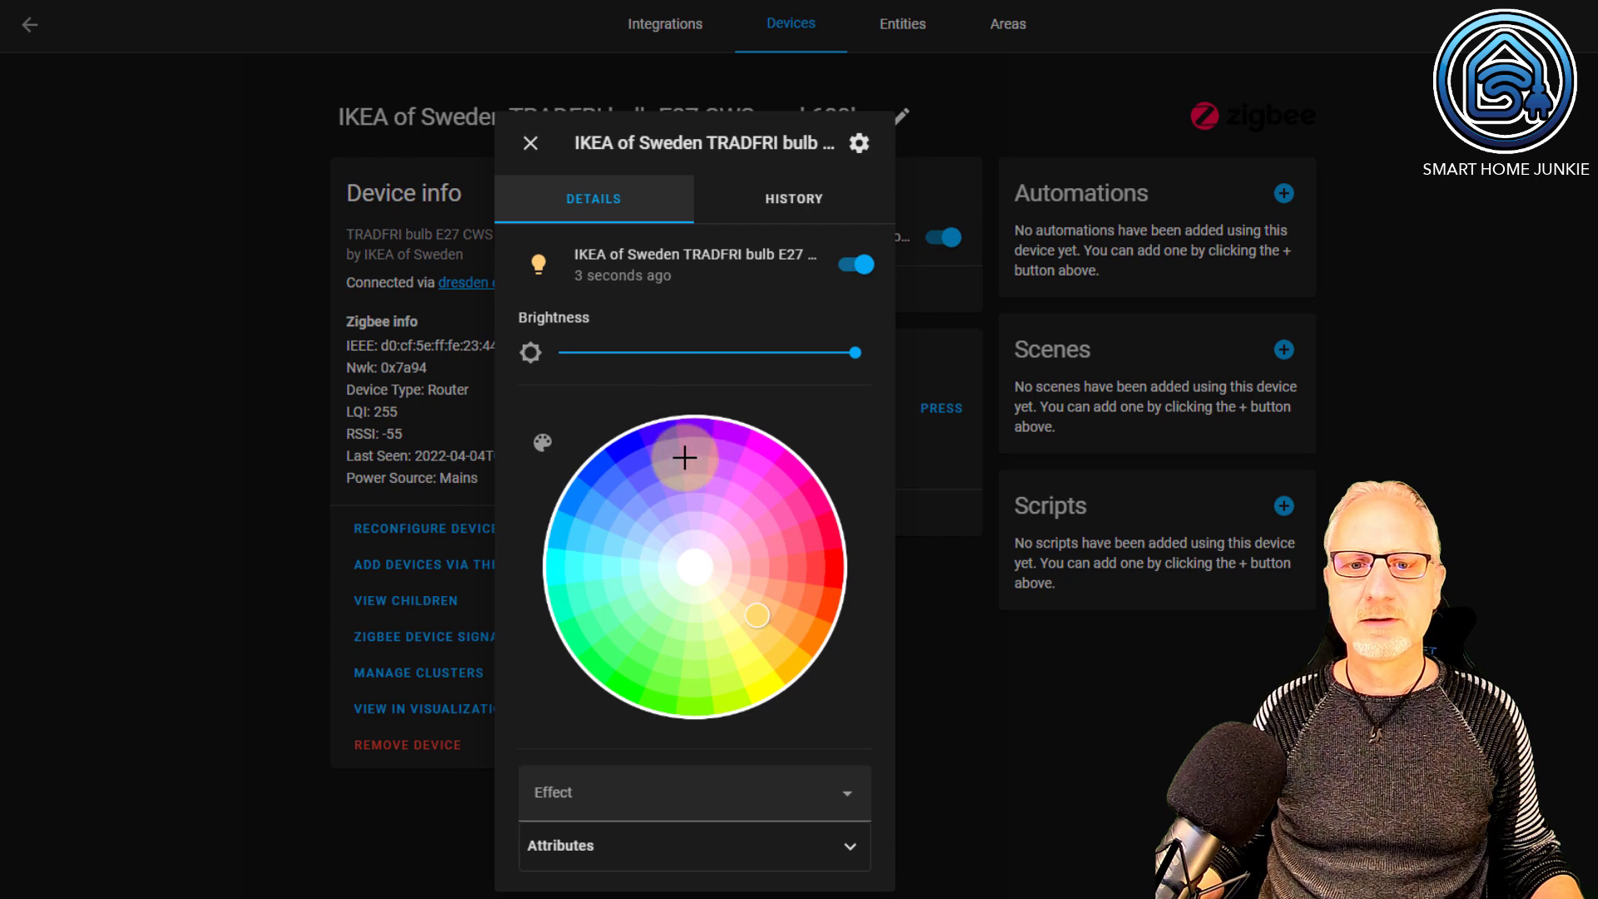
{"action": "left_click", "coordinate": [529, 144]}
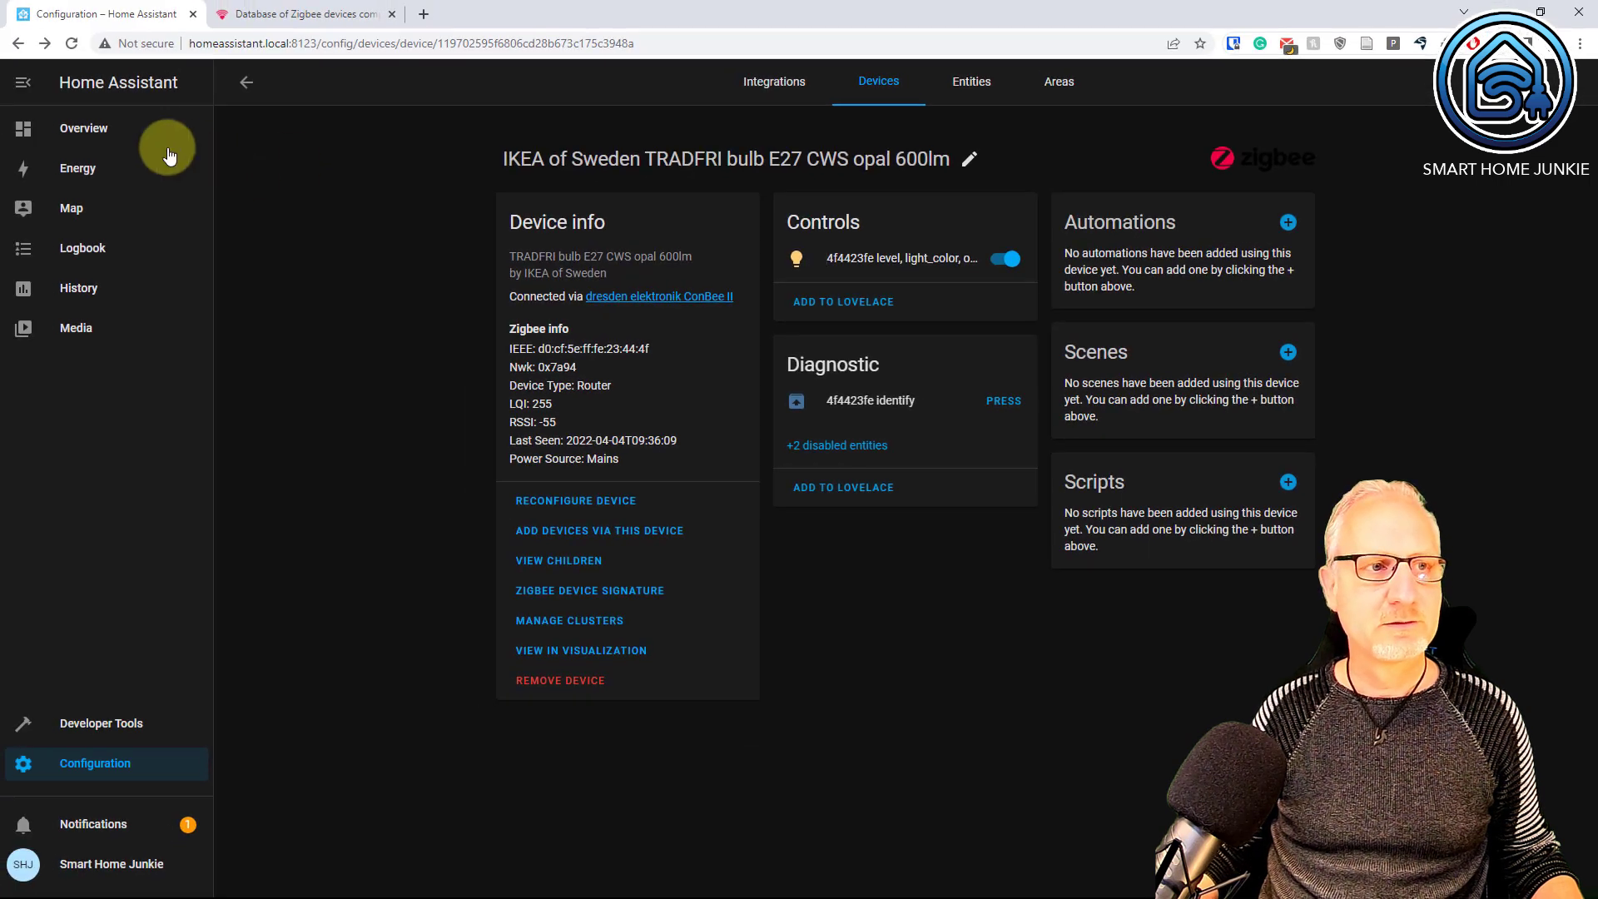
Add a new dashboard view titled ZHA with URL zha.
{"action": "left_click", "coordinate": [85, 130]}
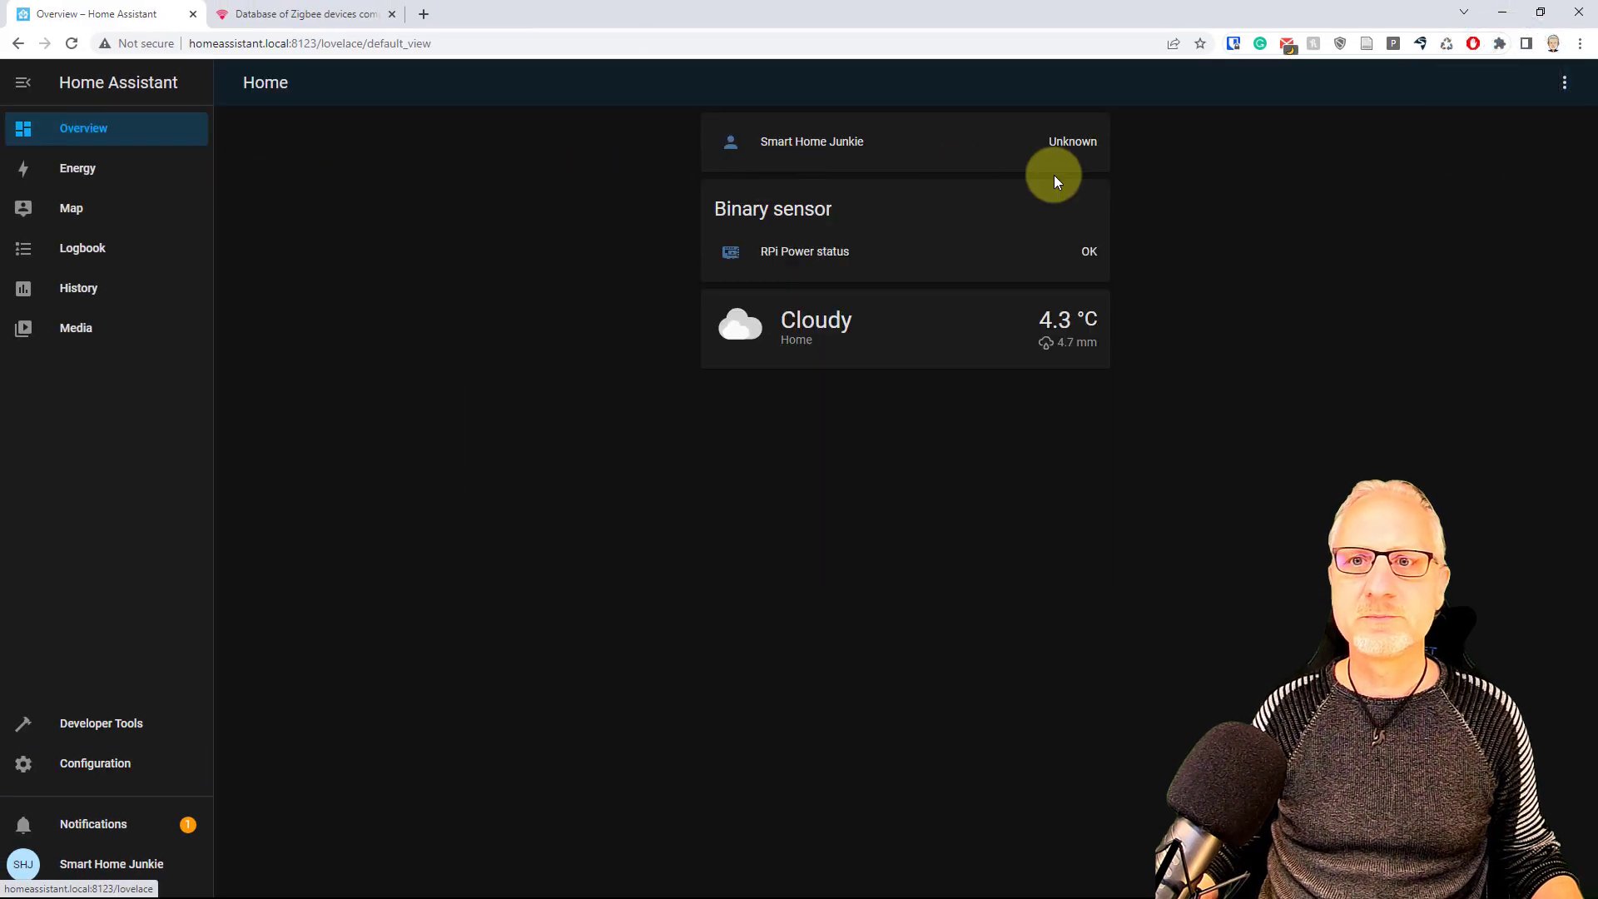
{"action": "left_click", "coordinate": [1563, 88]}
{"action": "left_click", "coordinate": [1543, 124]}
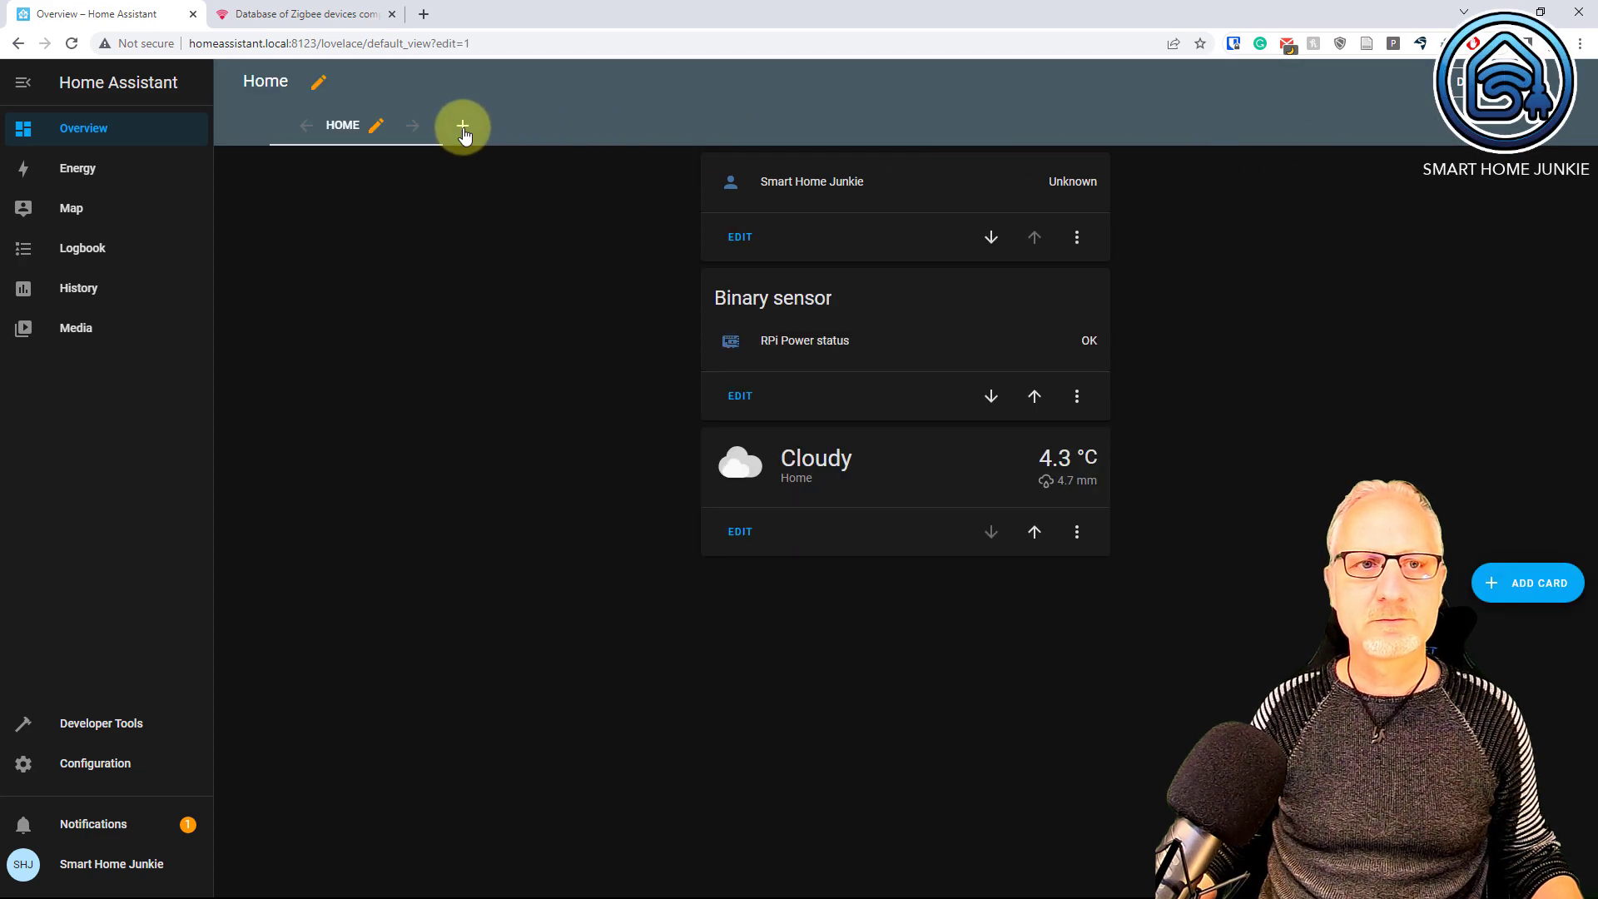
{"action": "left_click", "coordinate": [463, 131]}
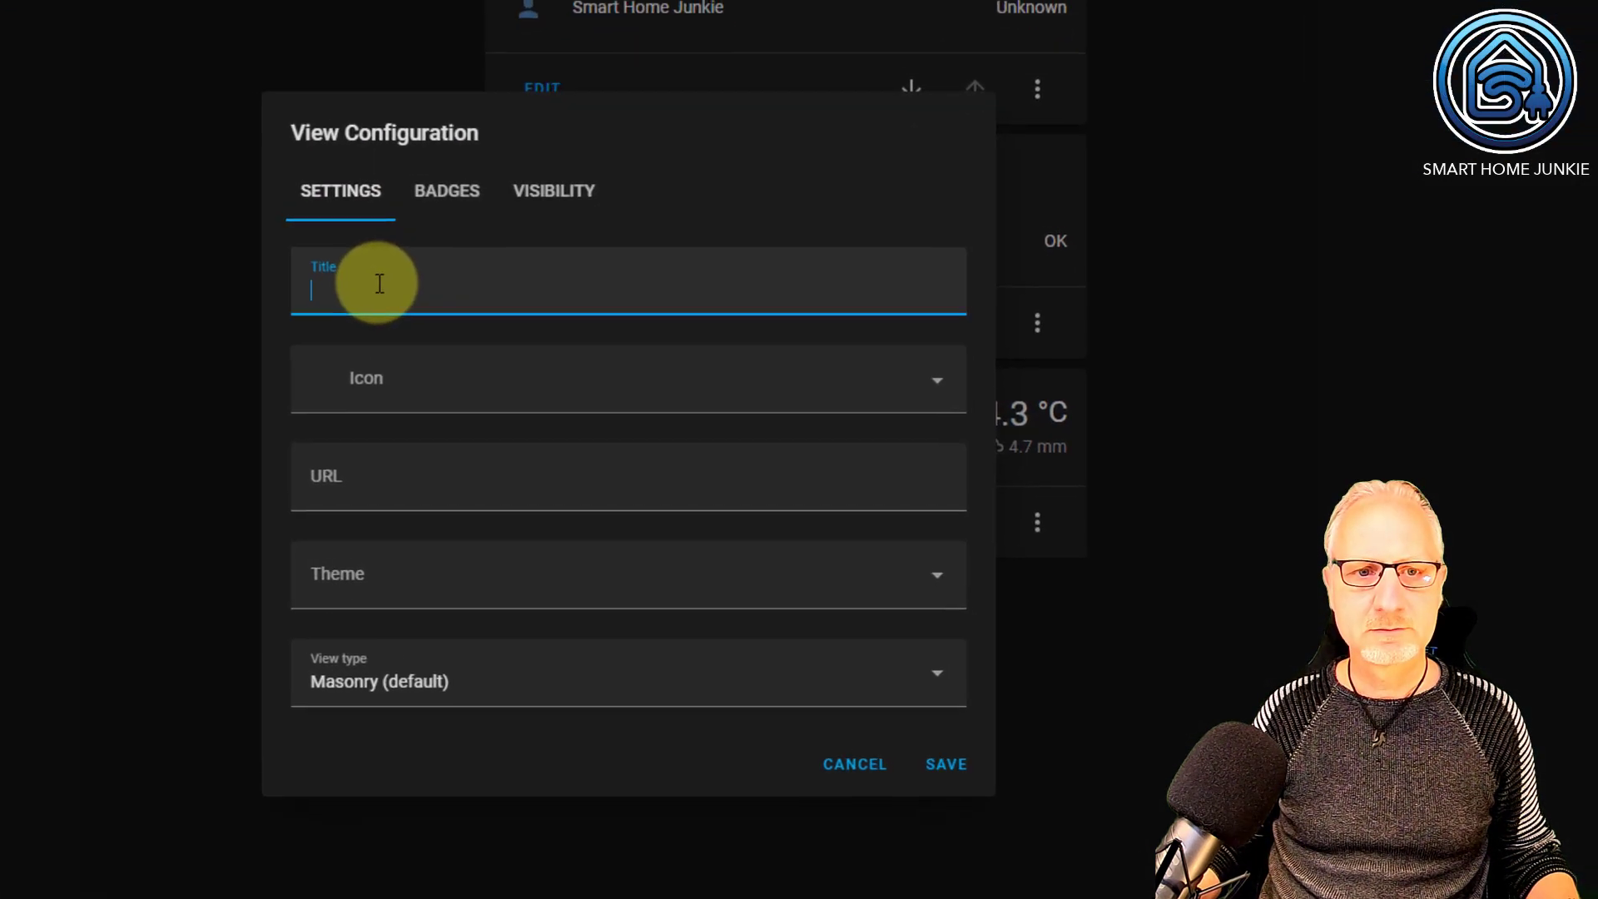
{"action": "left_click", "coordinate": [374, 283]}
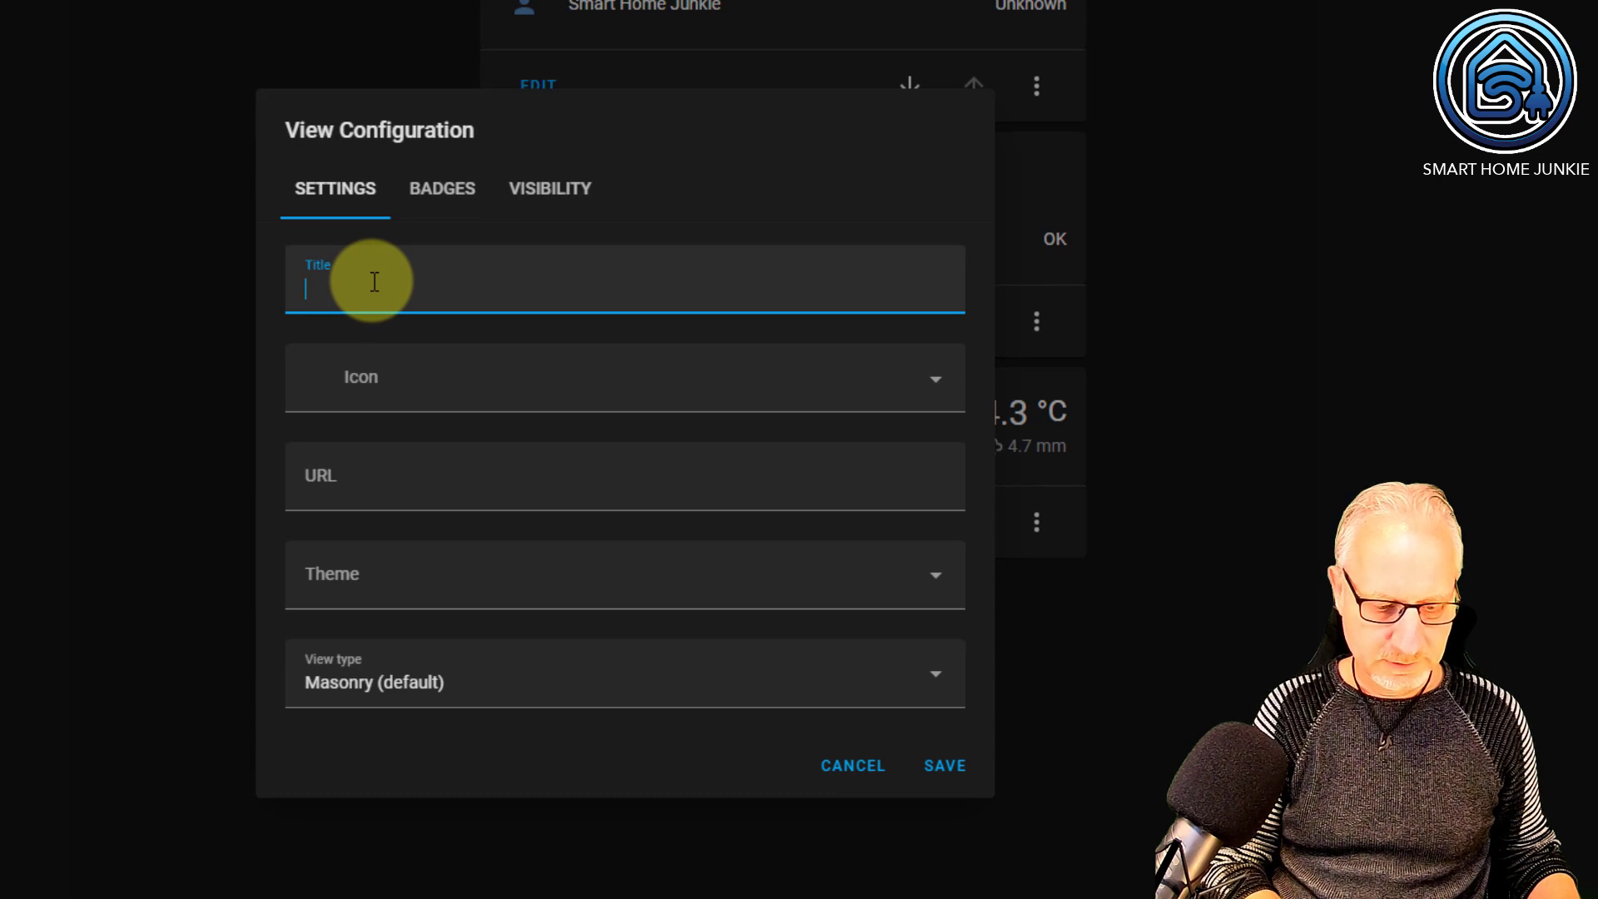
{"action": "type", "text": "ZHA"}
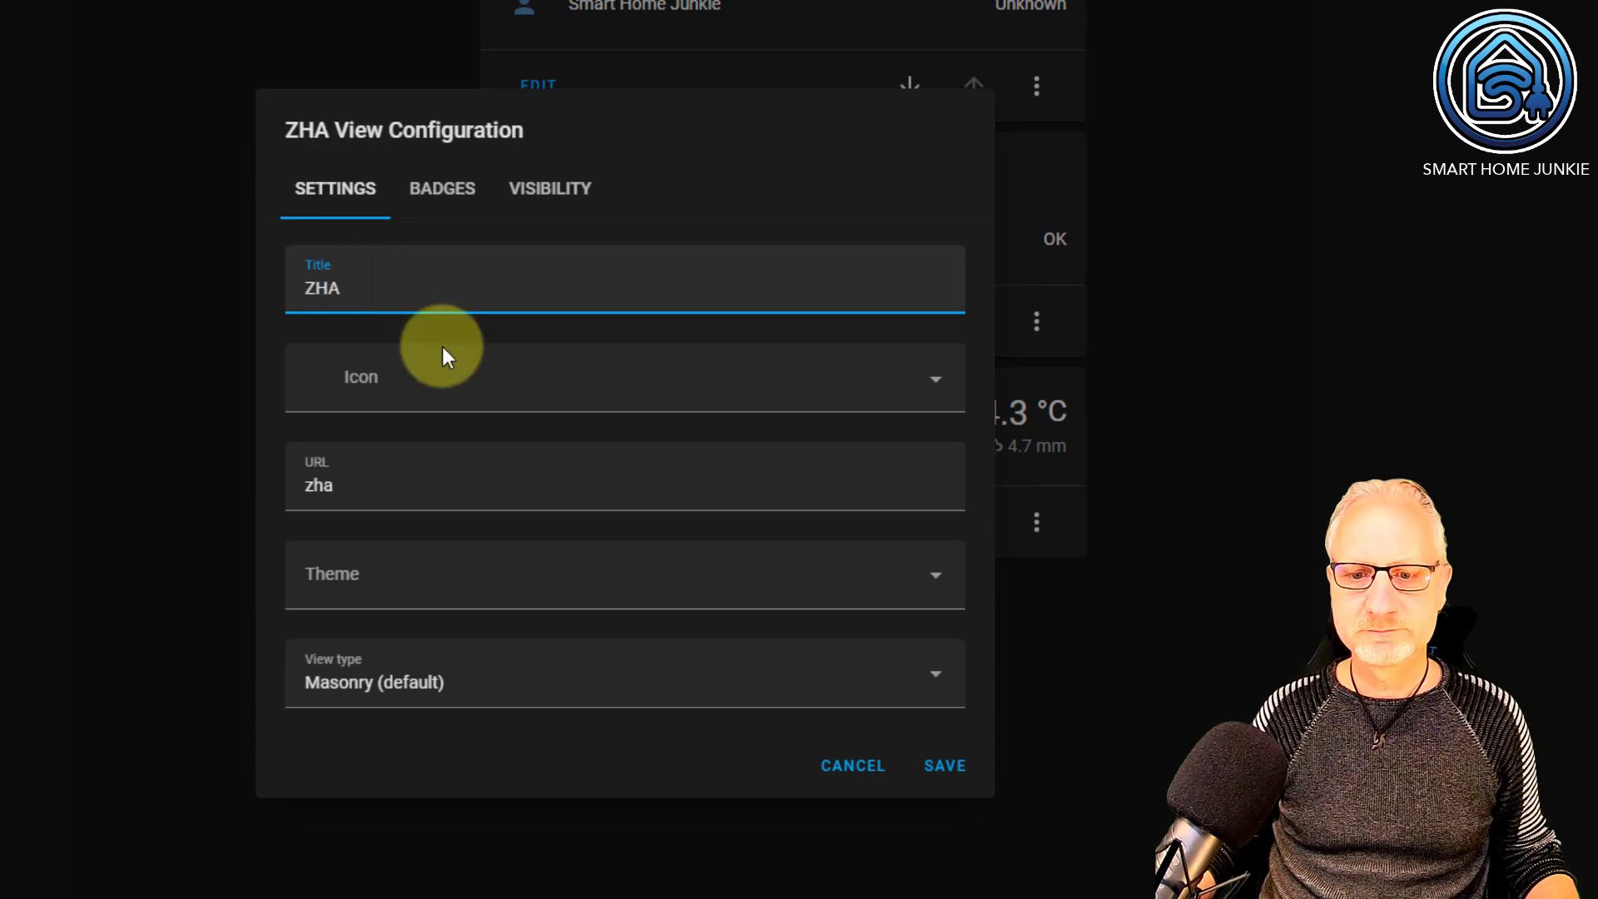
{"action": "left_click", "coordinate": [945, 767]}
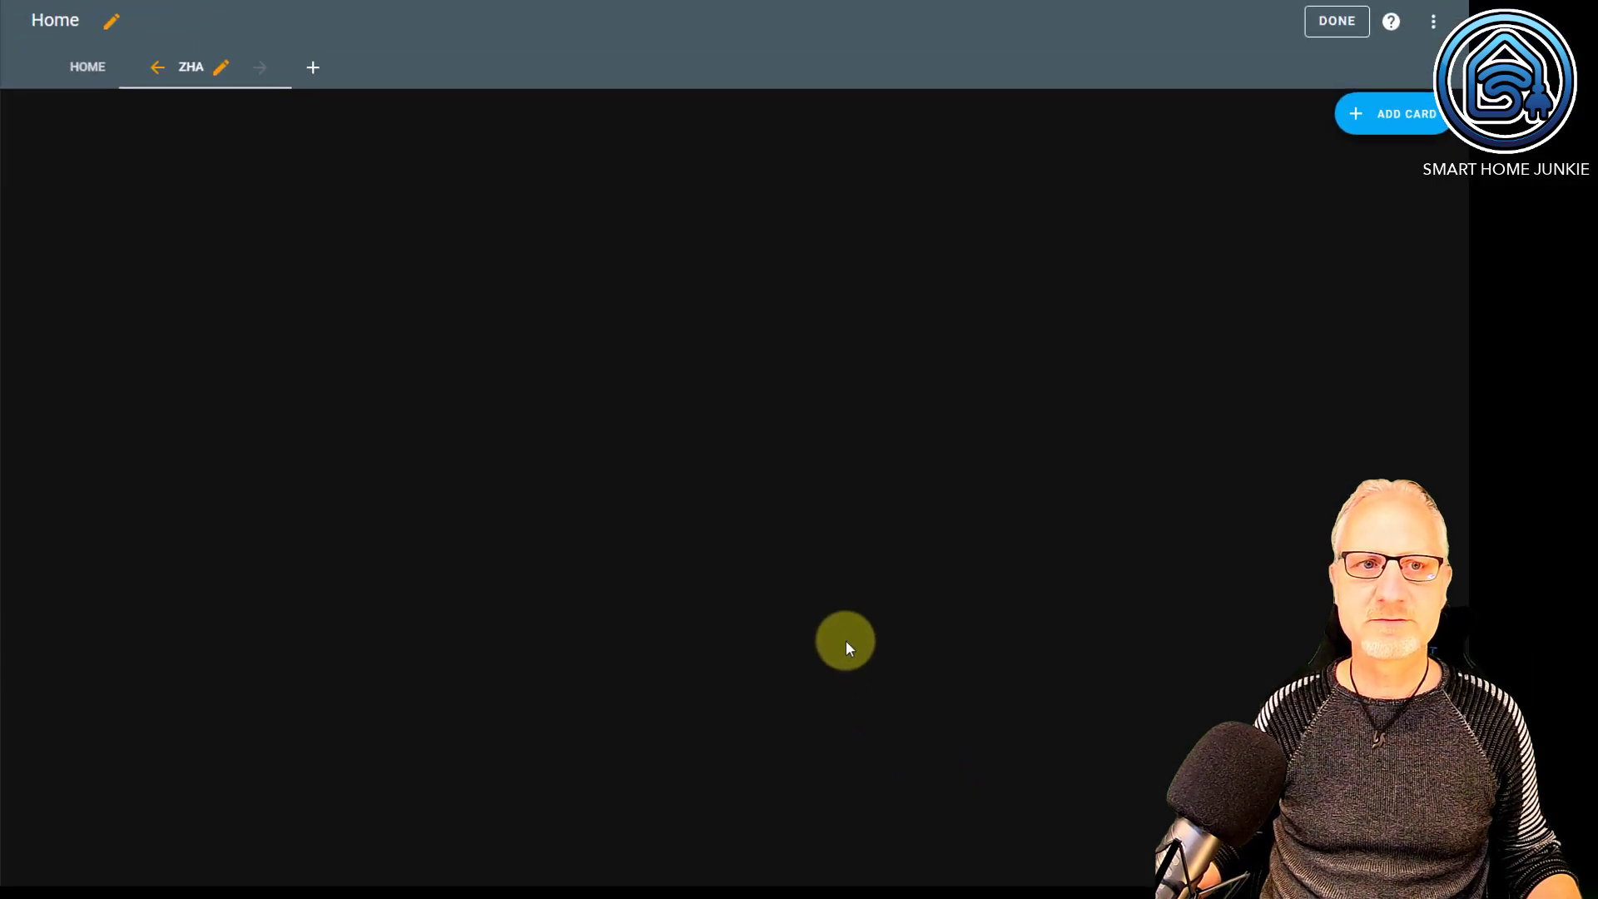
Add an Entities card titled Light and remove its default ConBee II and bulb entities.
{"action": "left_click", "coordinate": [1395, 119]}
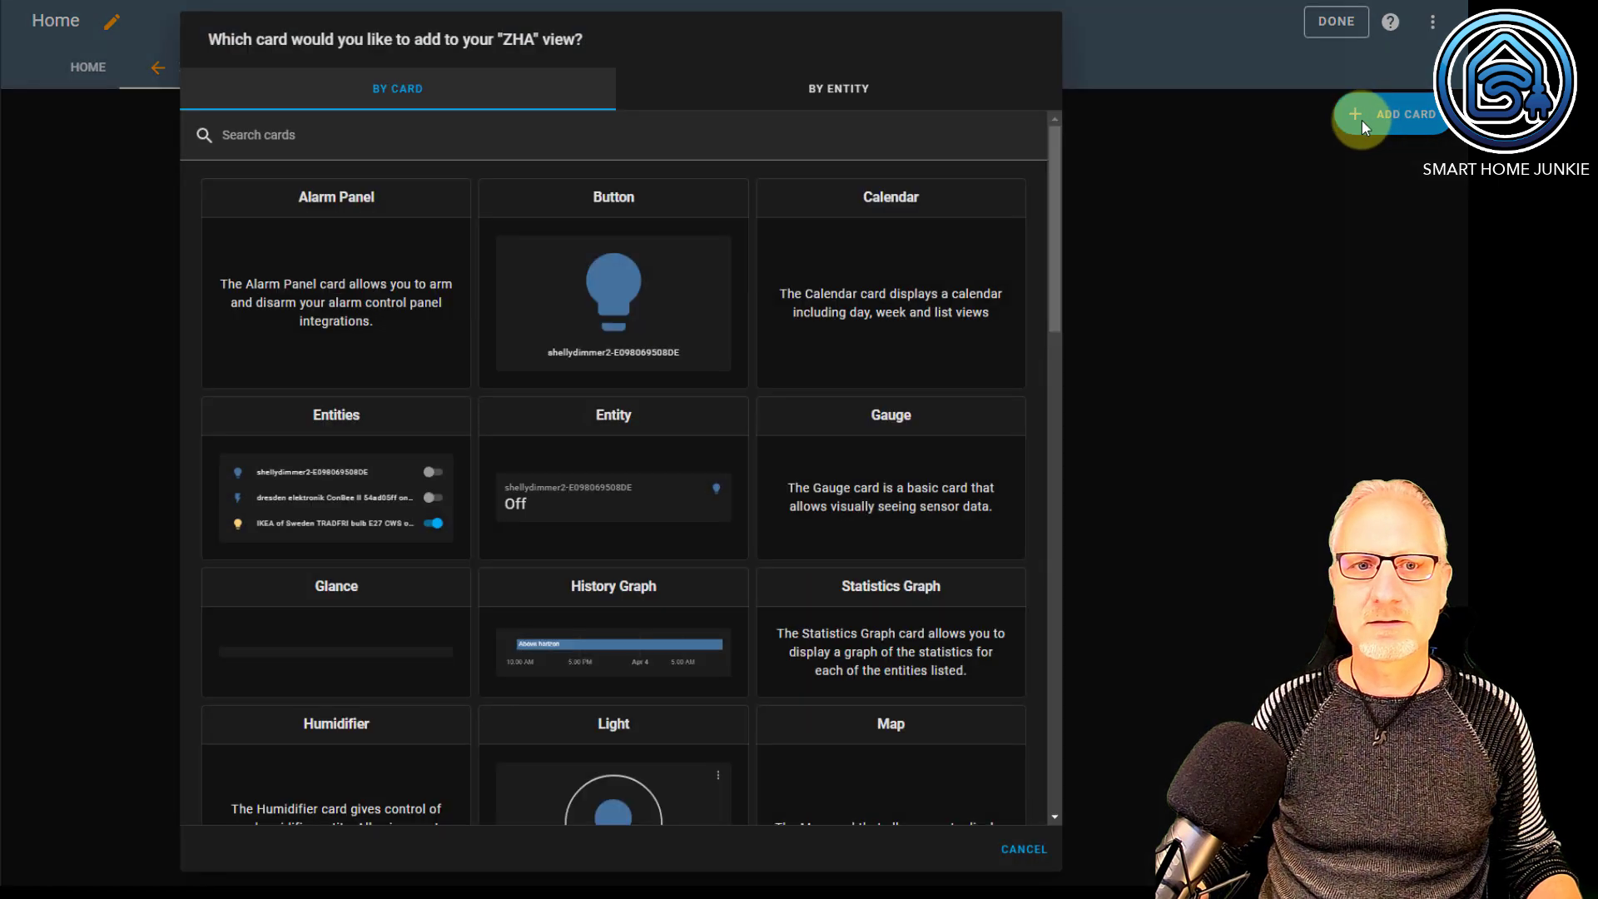
{"action": "left_click", "coordinate": [348, 429]}
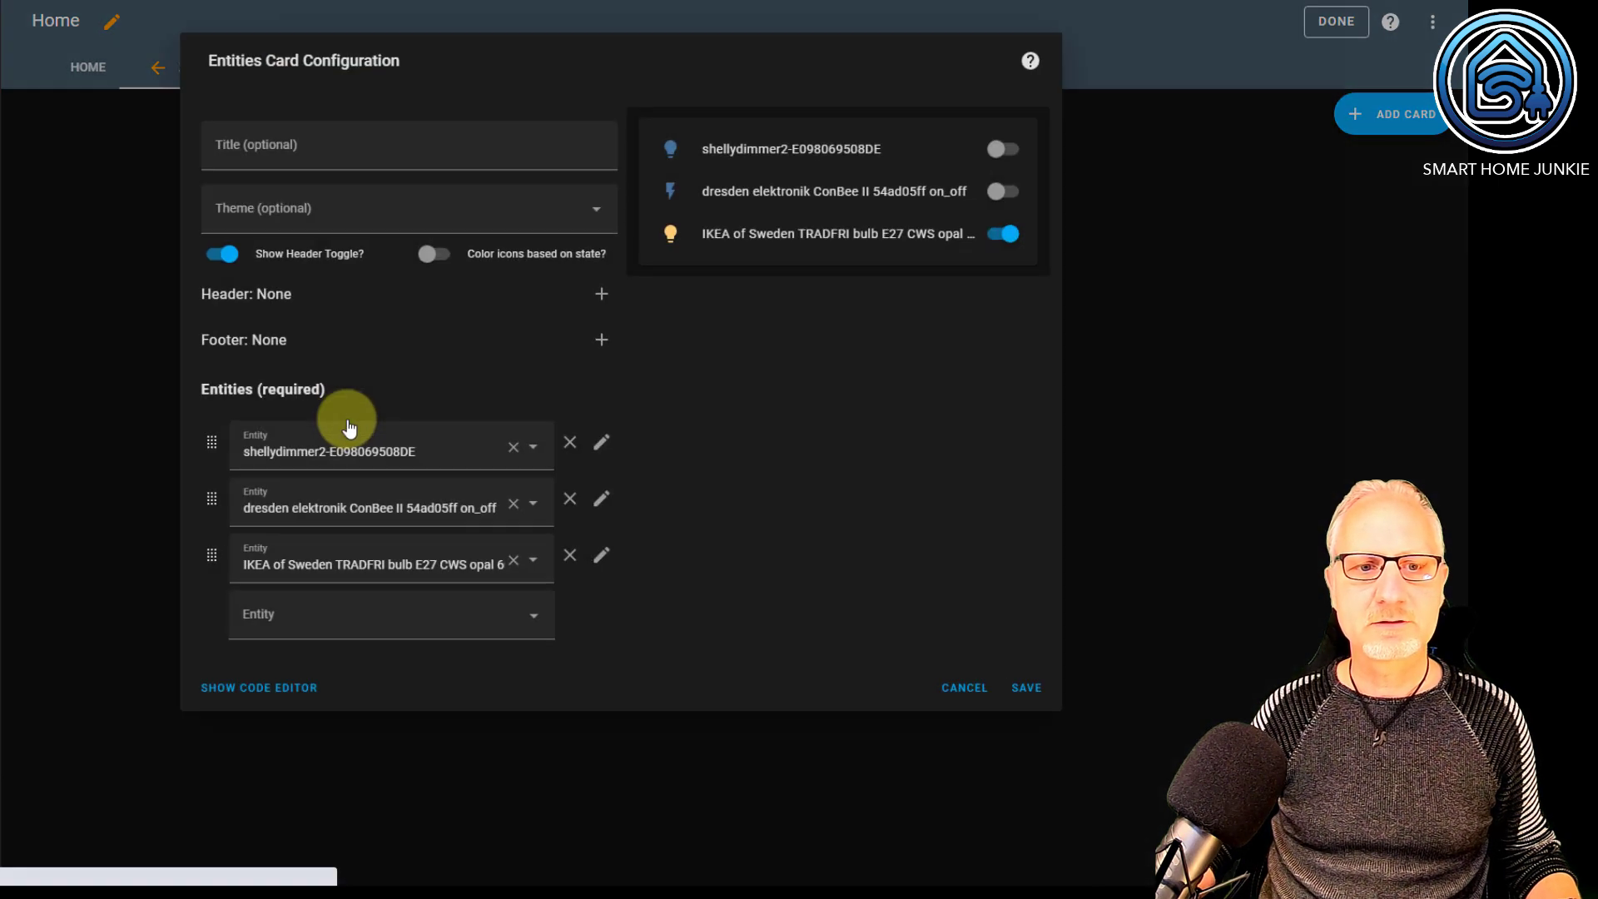
{"action": "left_click", "coordinate": [310, 145]}
{"action": "type", "text": "Light"}
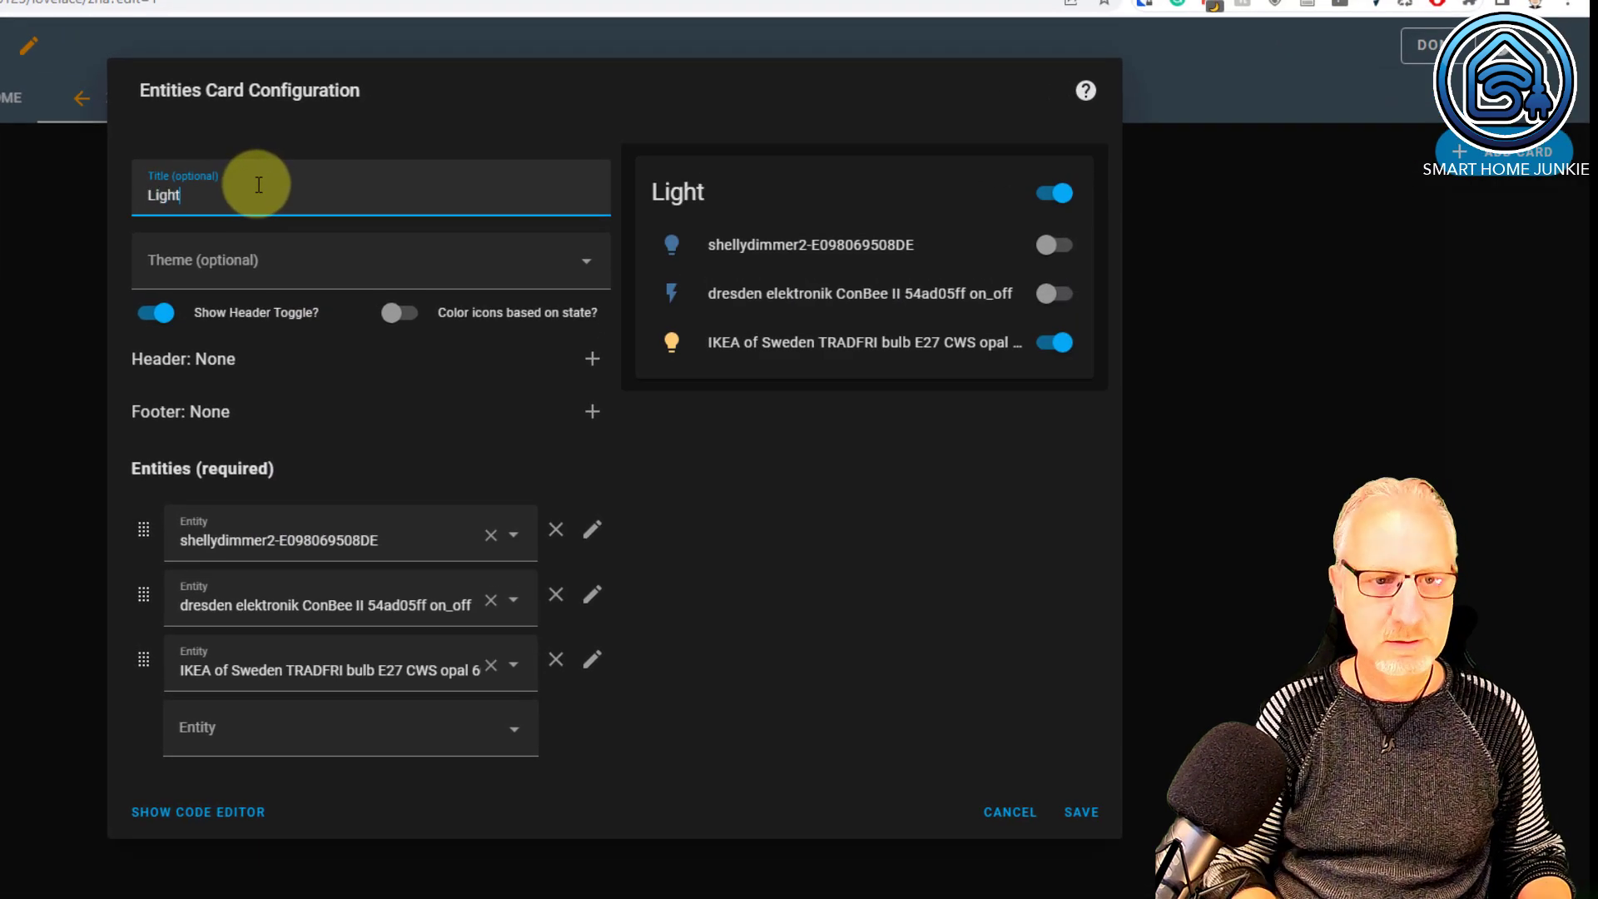
{"action": "left_click", "coordinate": [490, 534]}
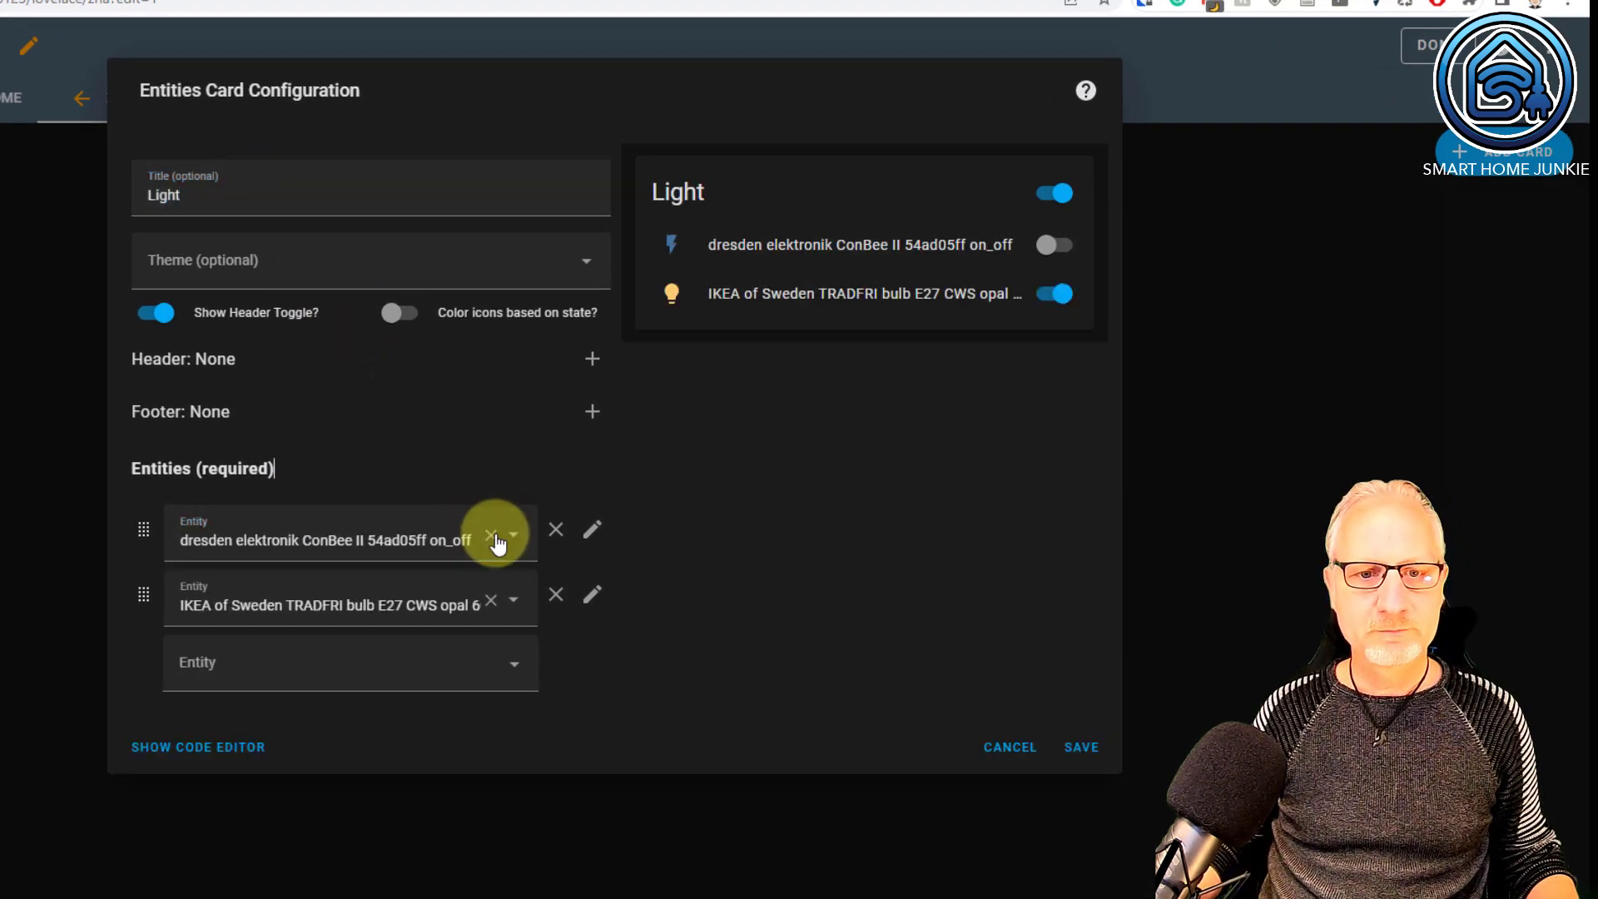
{"action": "left_click", "coordinate": [491, 537]}
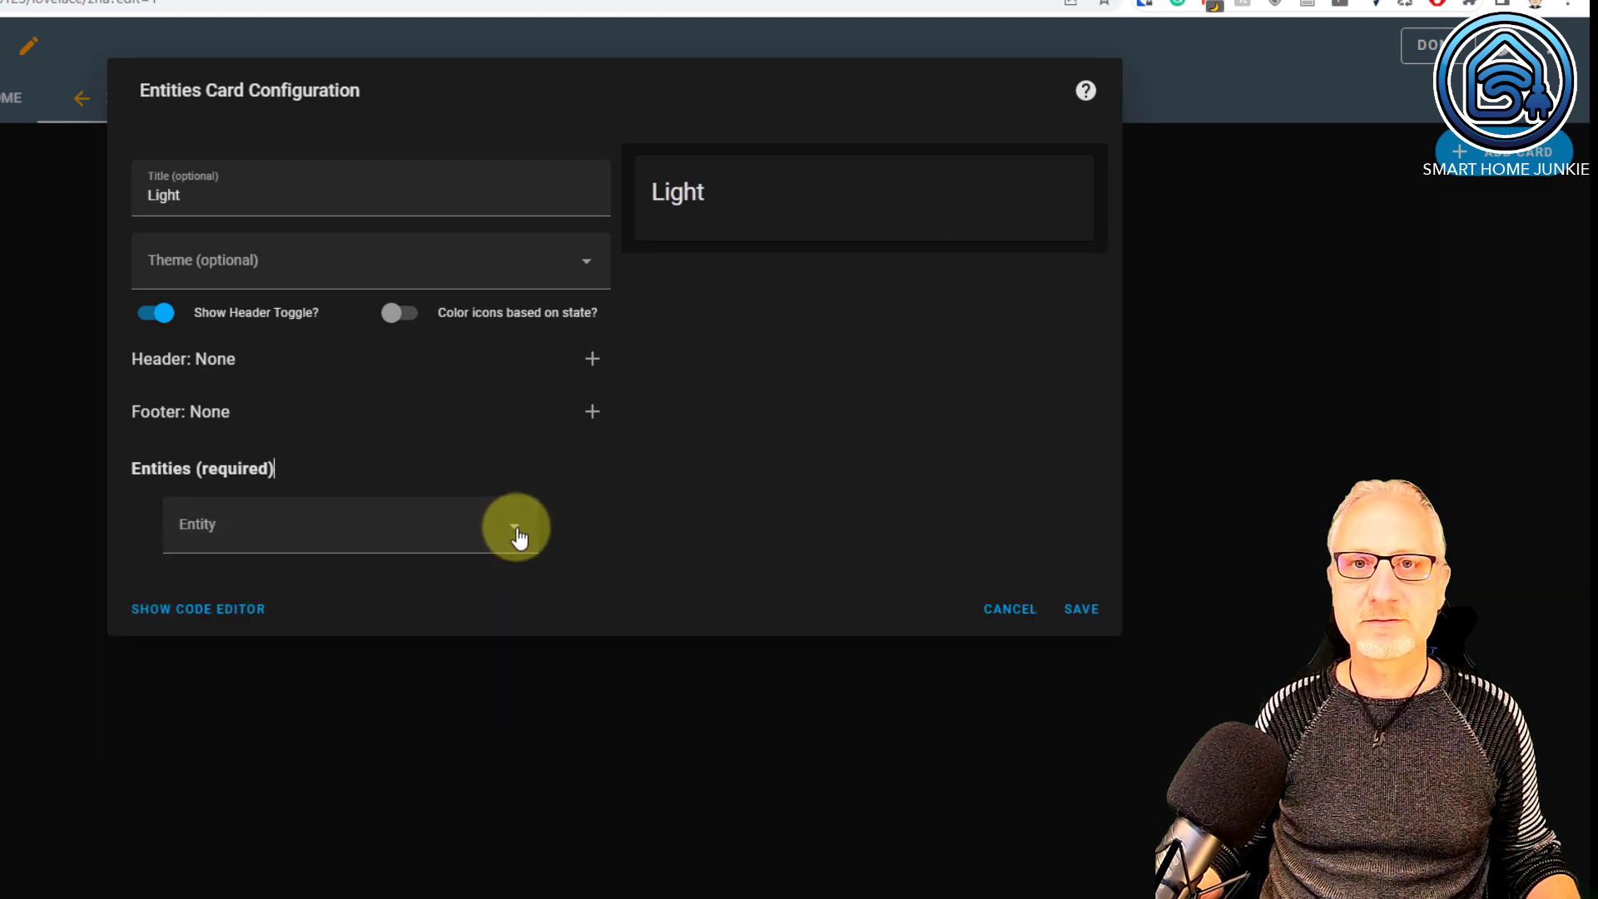
Add the TRADFRI bulb's light and button entities to the Light card and save it.
{"action": "left_click", "coordinate": [517, 537]}
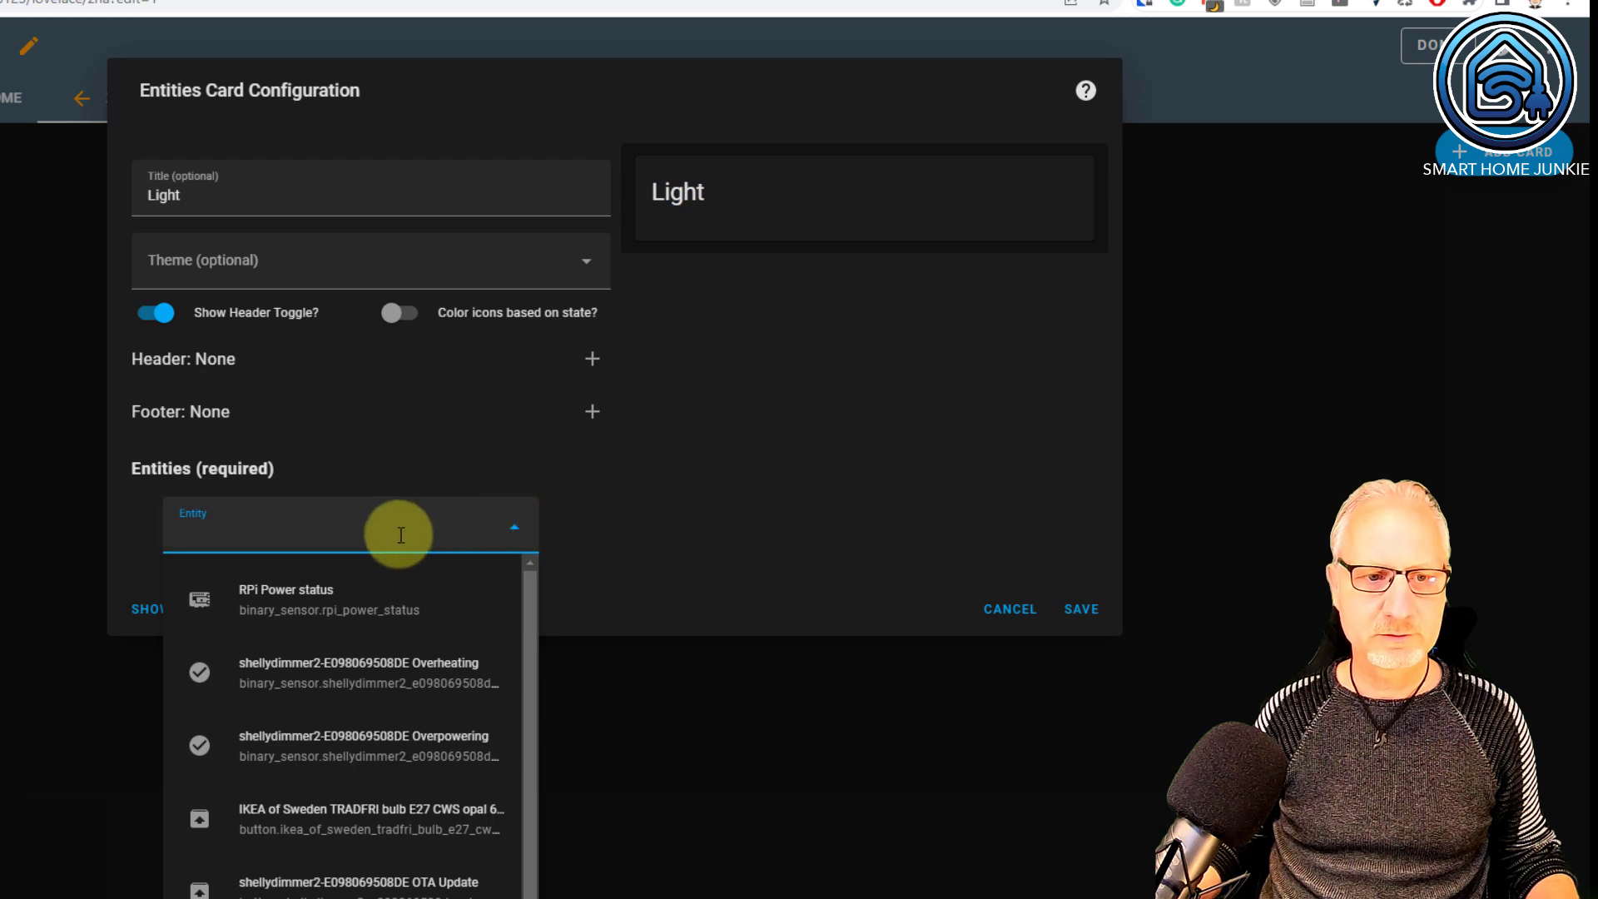
{"action": "type", "text": "lkea"}
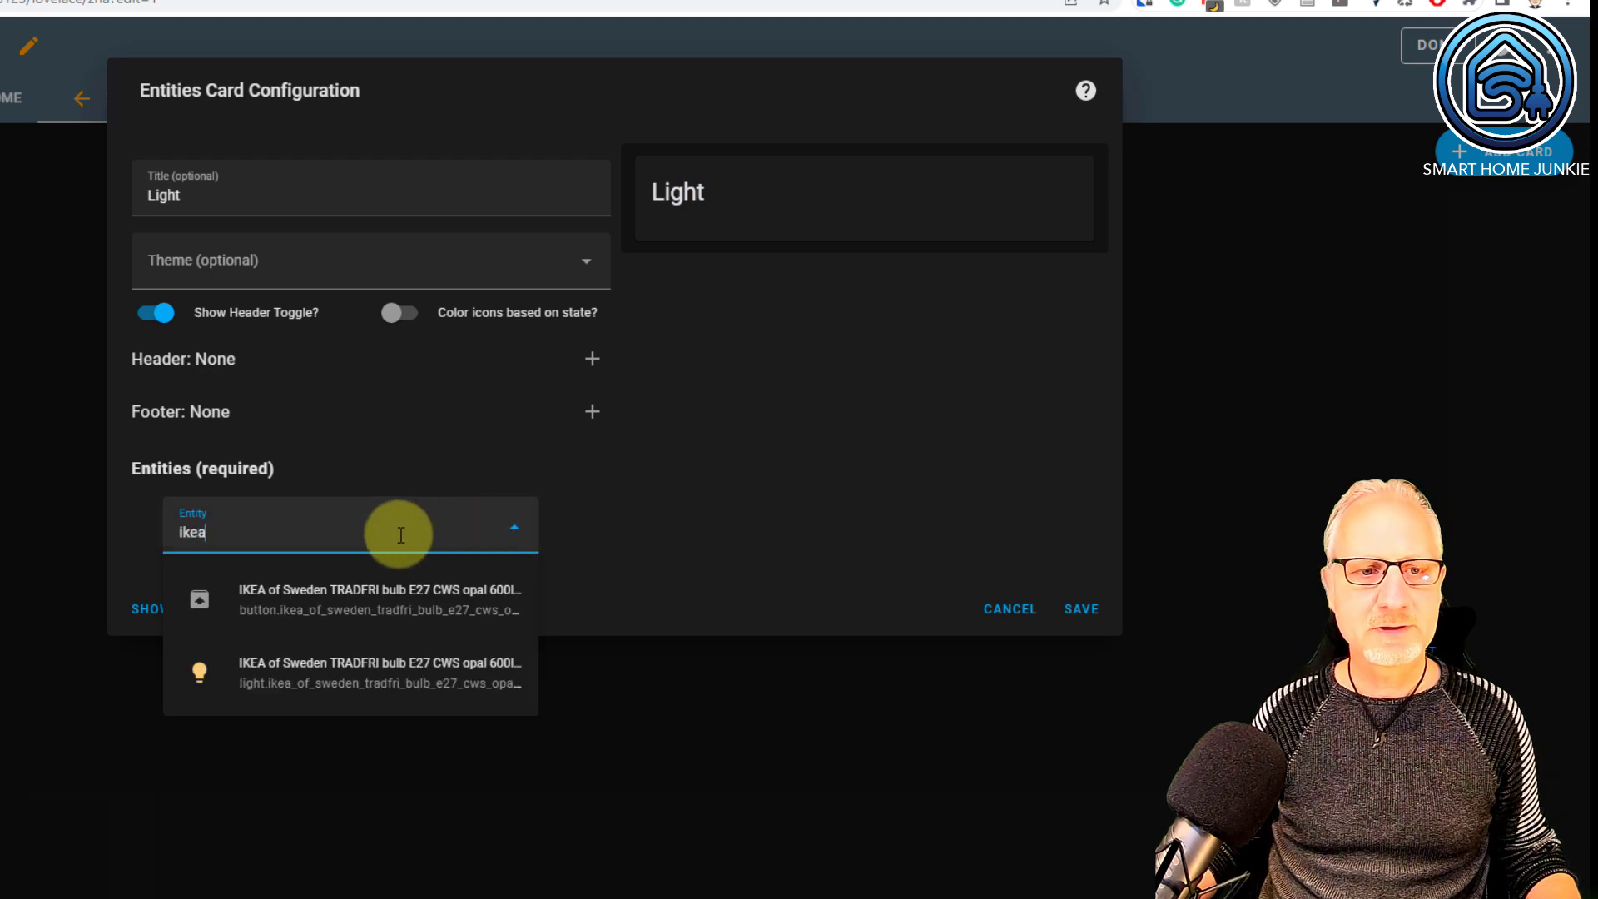
{"action": "left_click", "coordinate": [350, 669]}
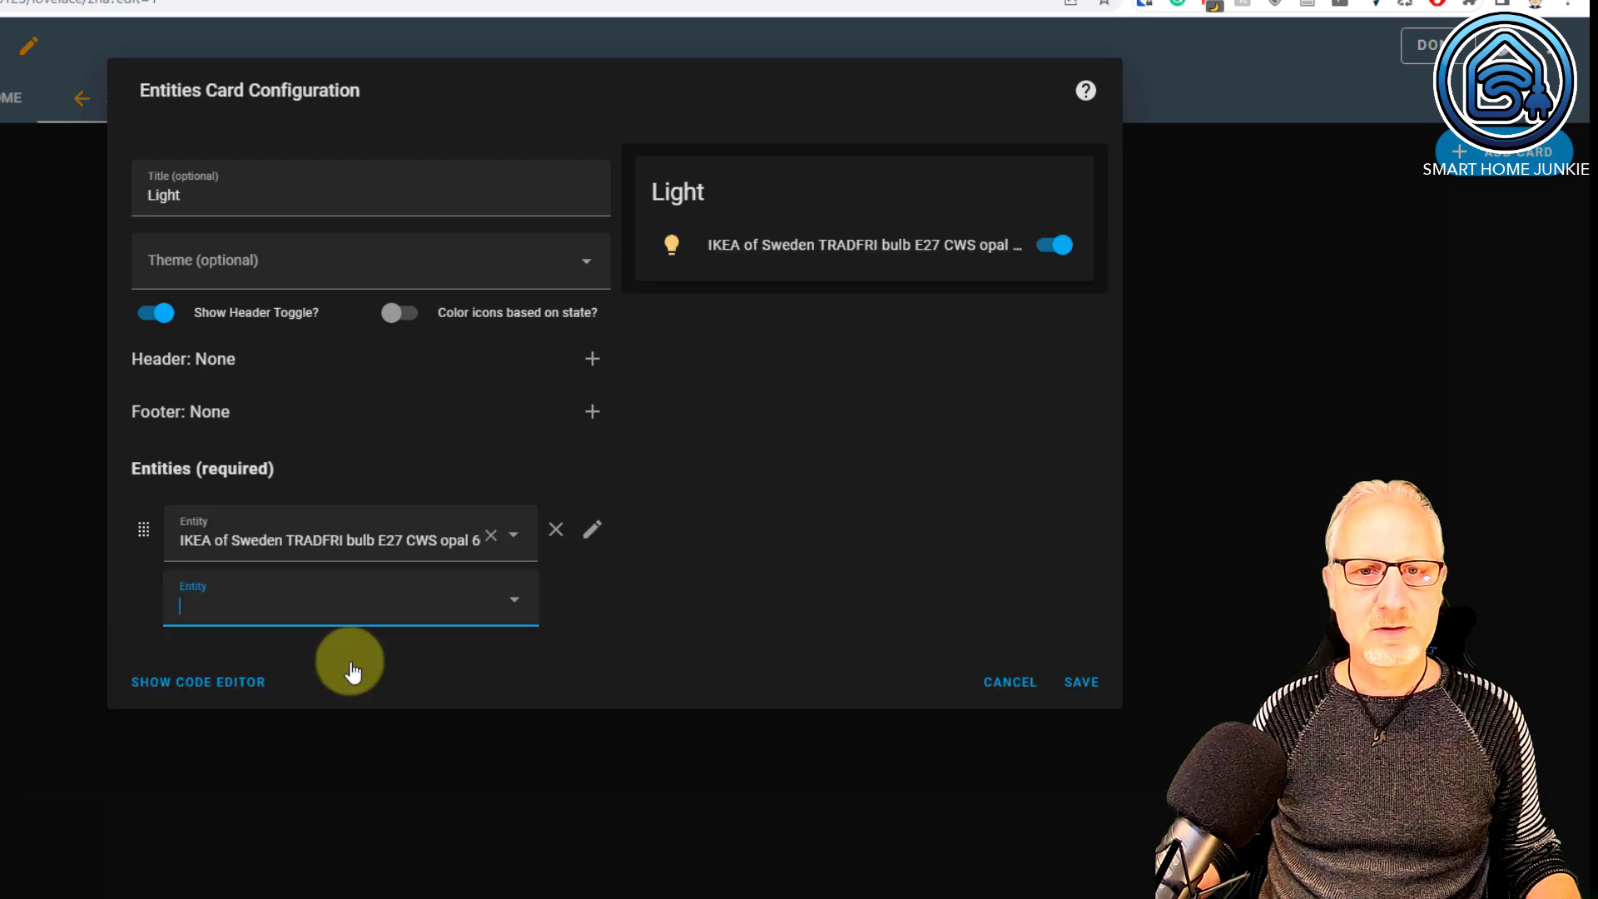
{"action": "left_click", "coordinate": [455, 605]}
{"action": "type", "text": "ik"}
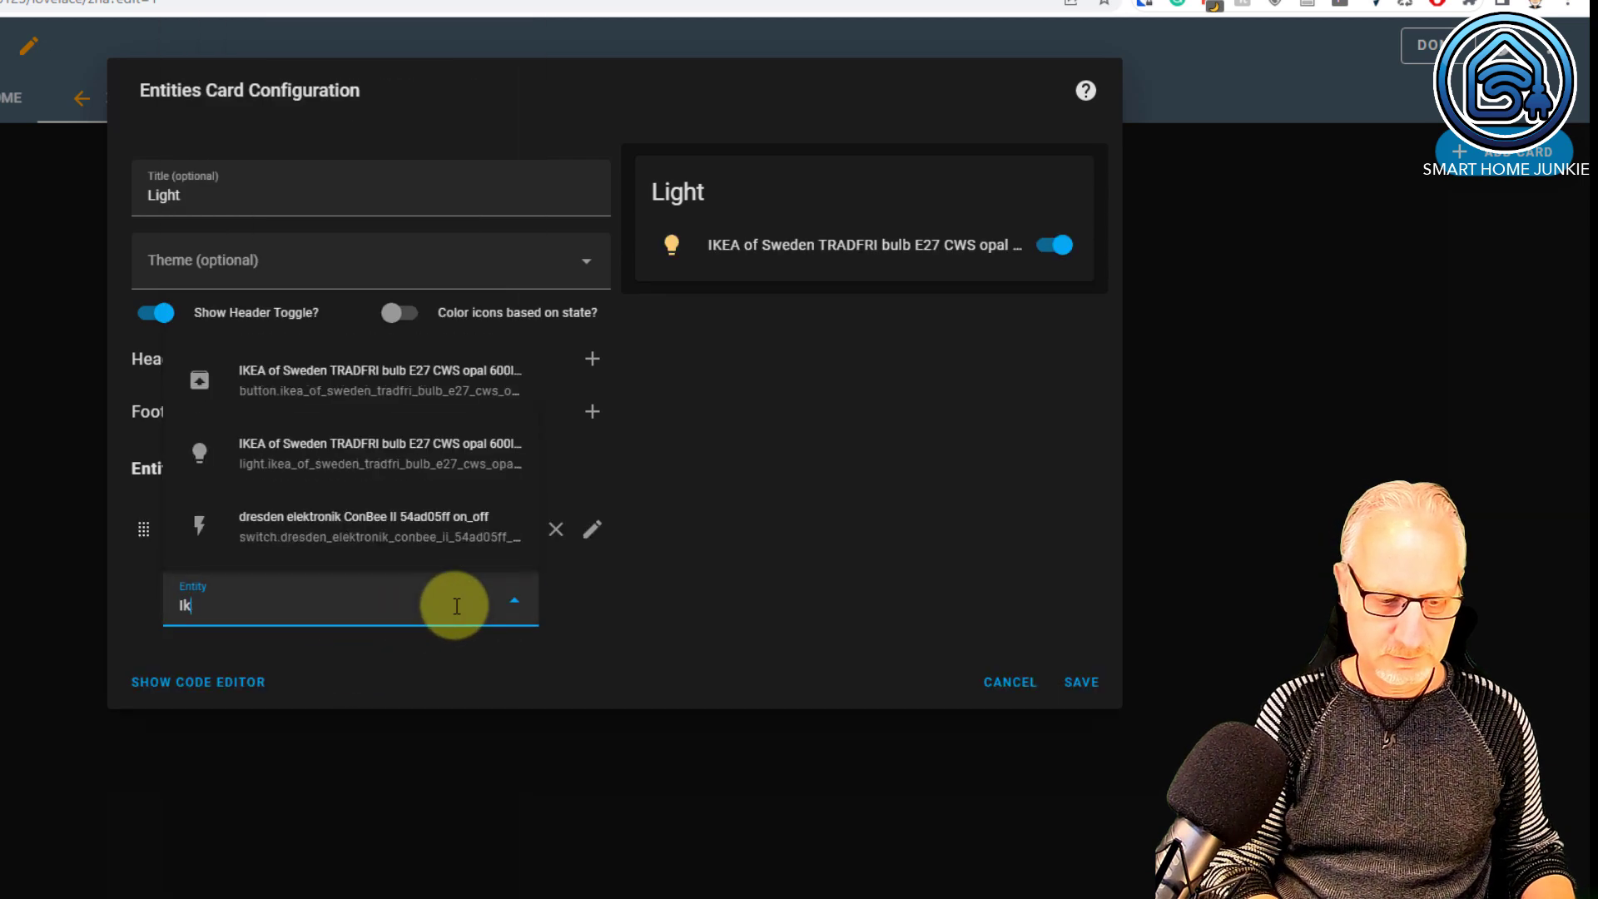
{"action": "type", "text": "ea"}
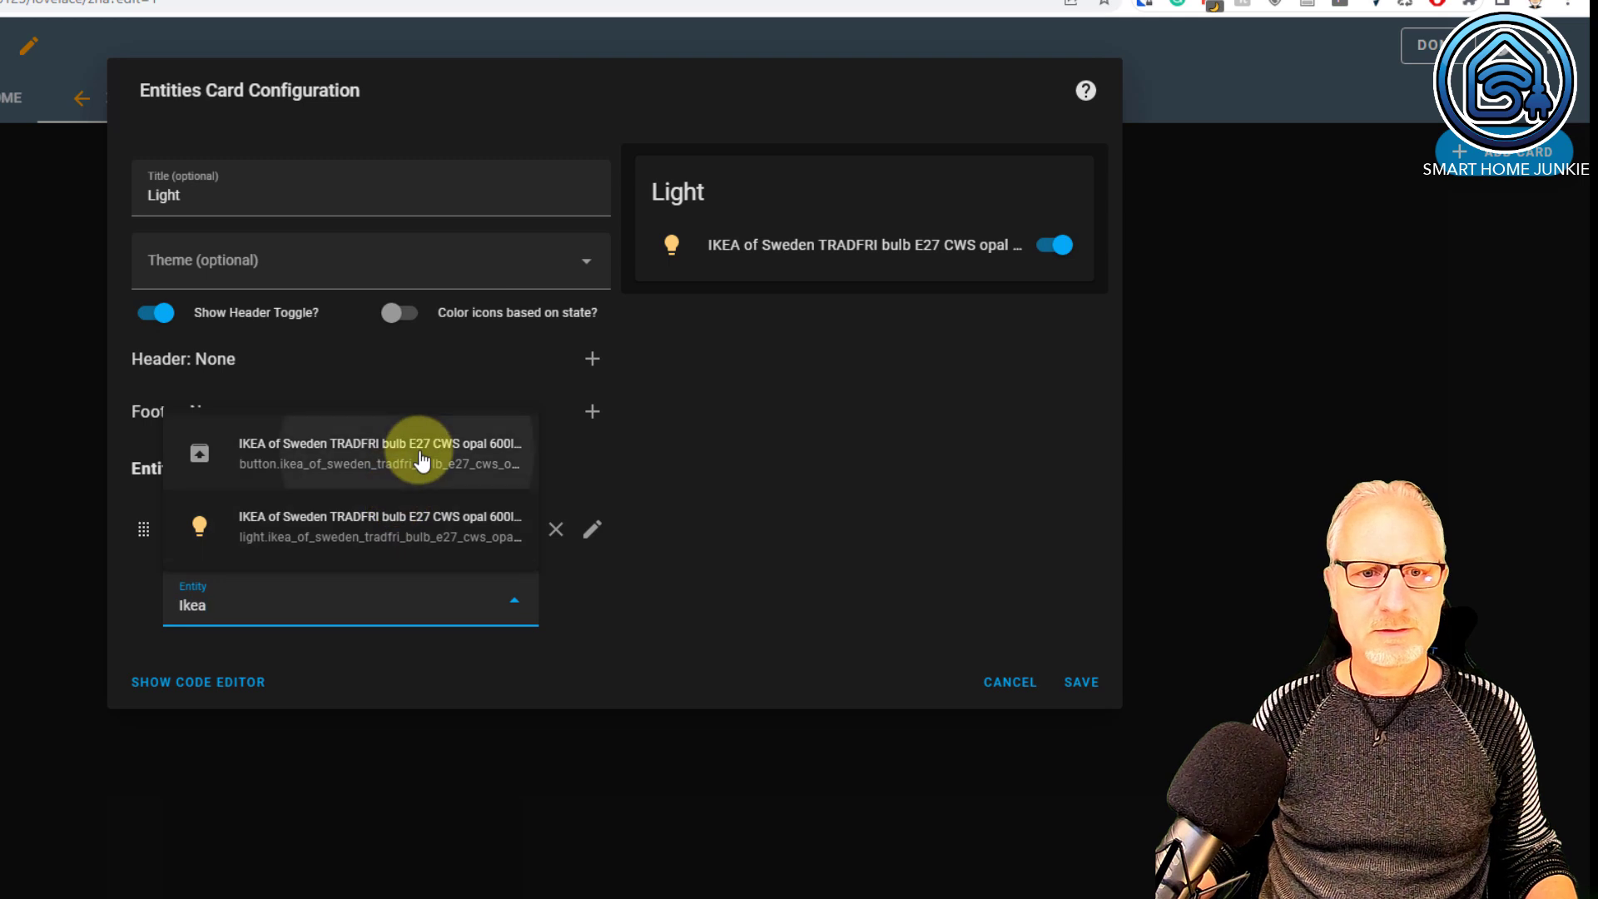
{"action": "left_click", "coordinate": [420, 462]}
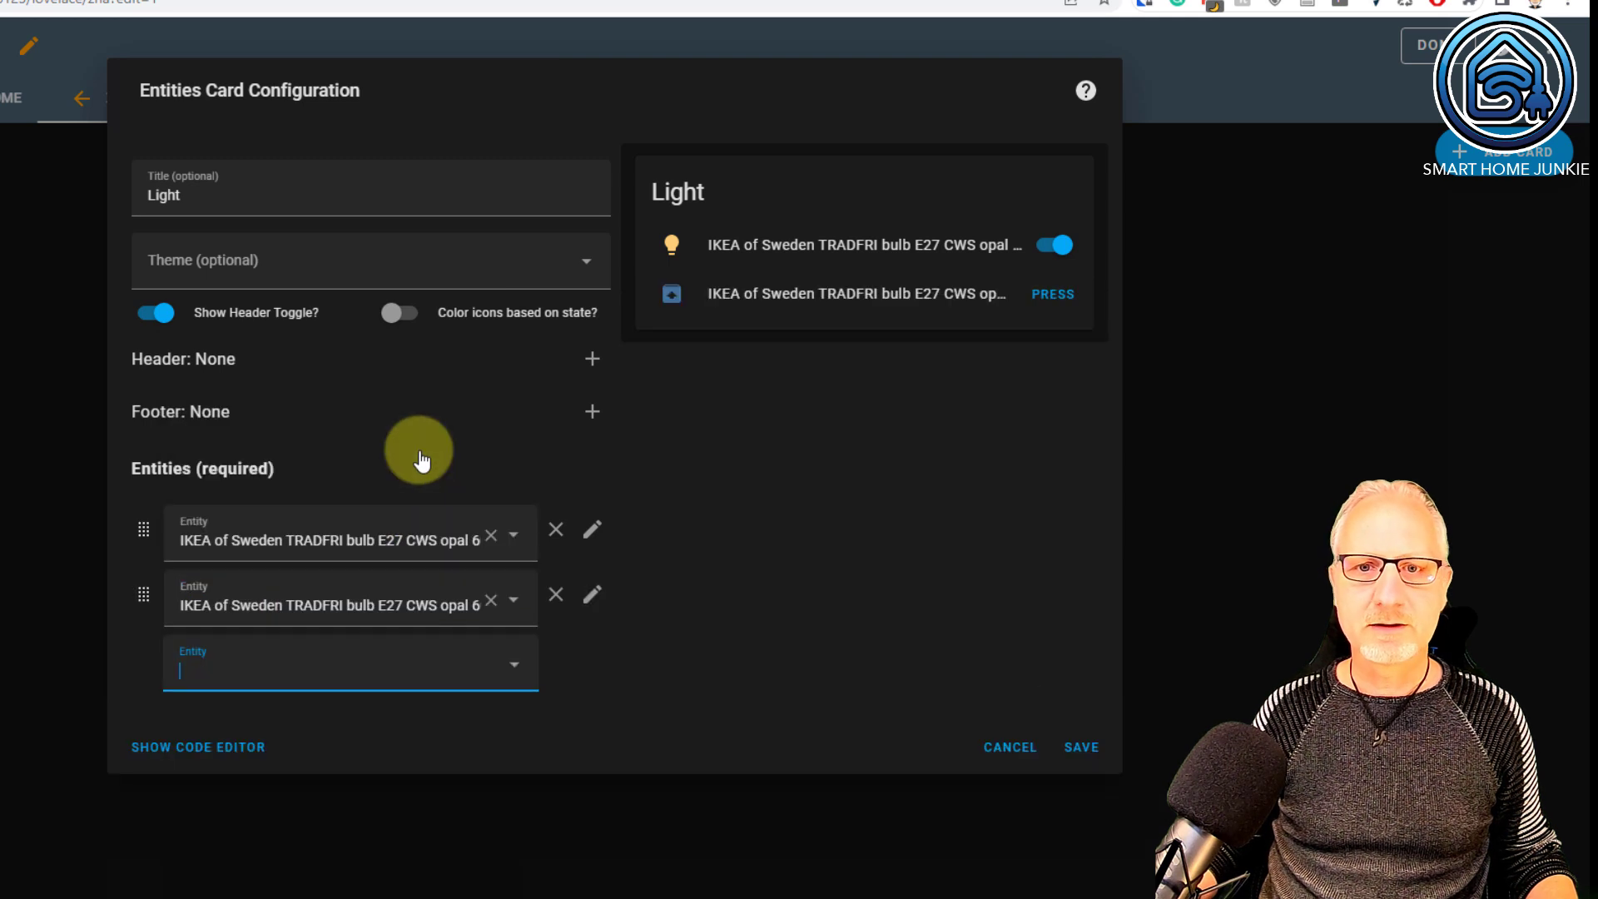
{"action": "left_click", "coordinate": [1084, 750]}
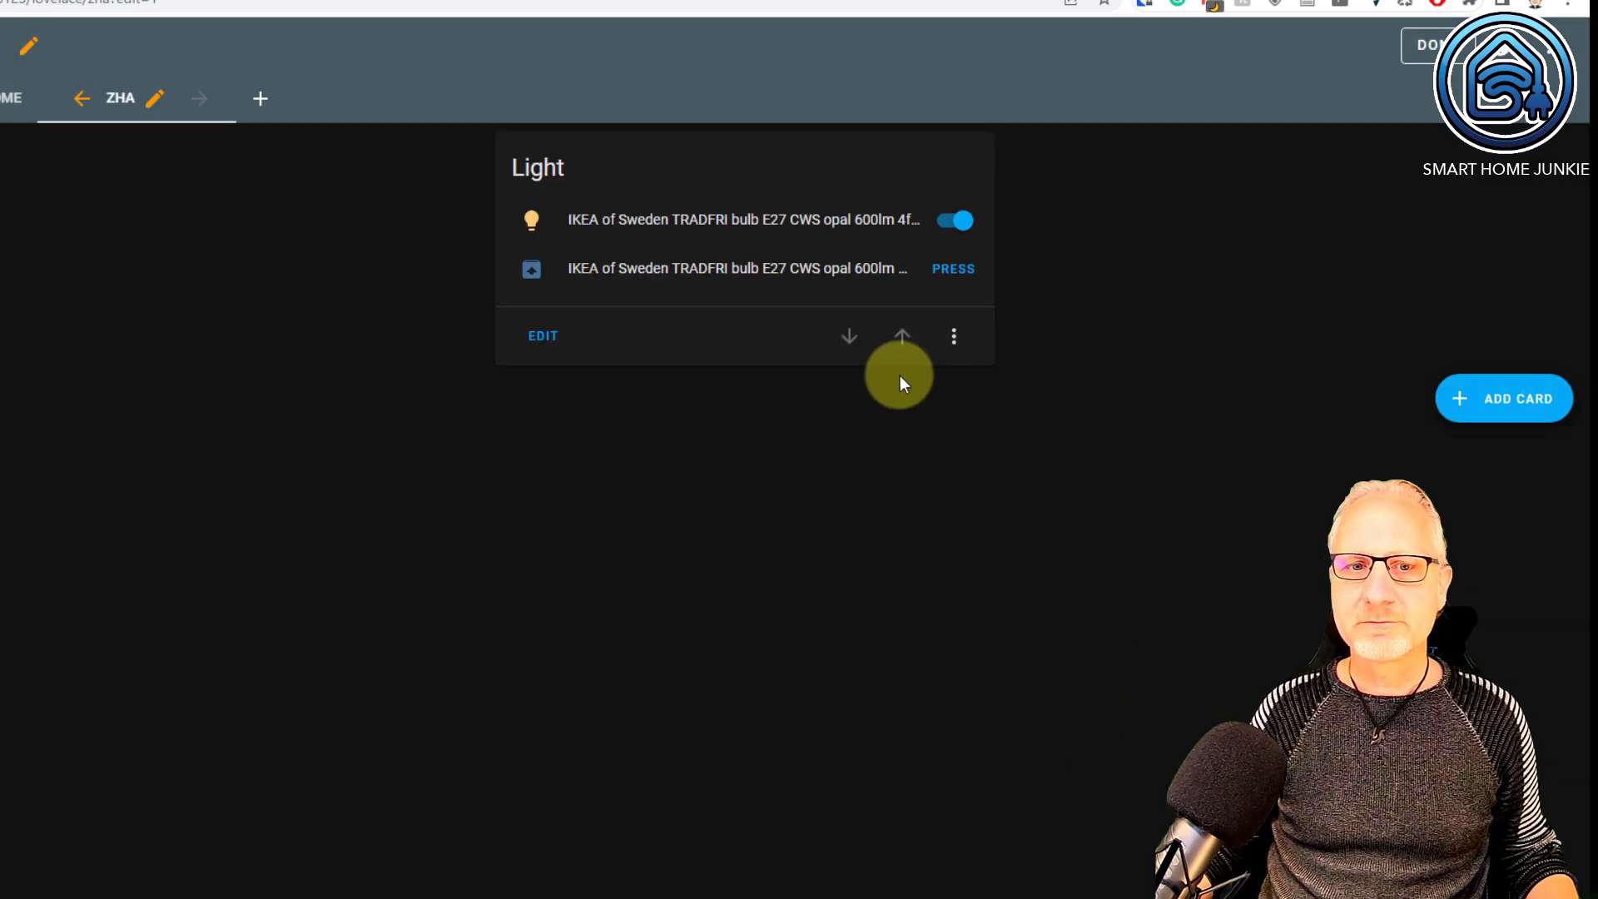
Leave edit mode and switch the TRADFRI bulb off from the Light card.
{"action": "left_click", "coordinate": [1428, 46]}
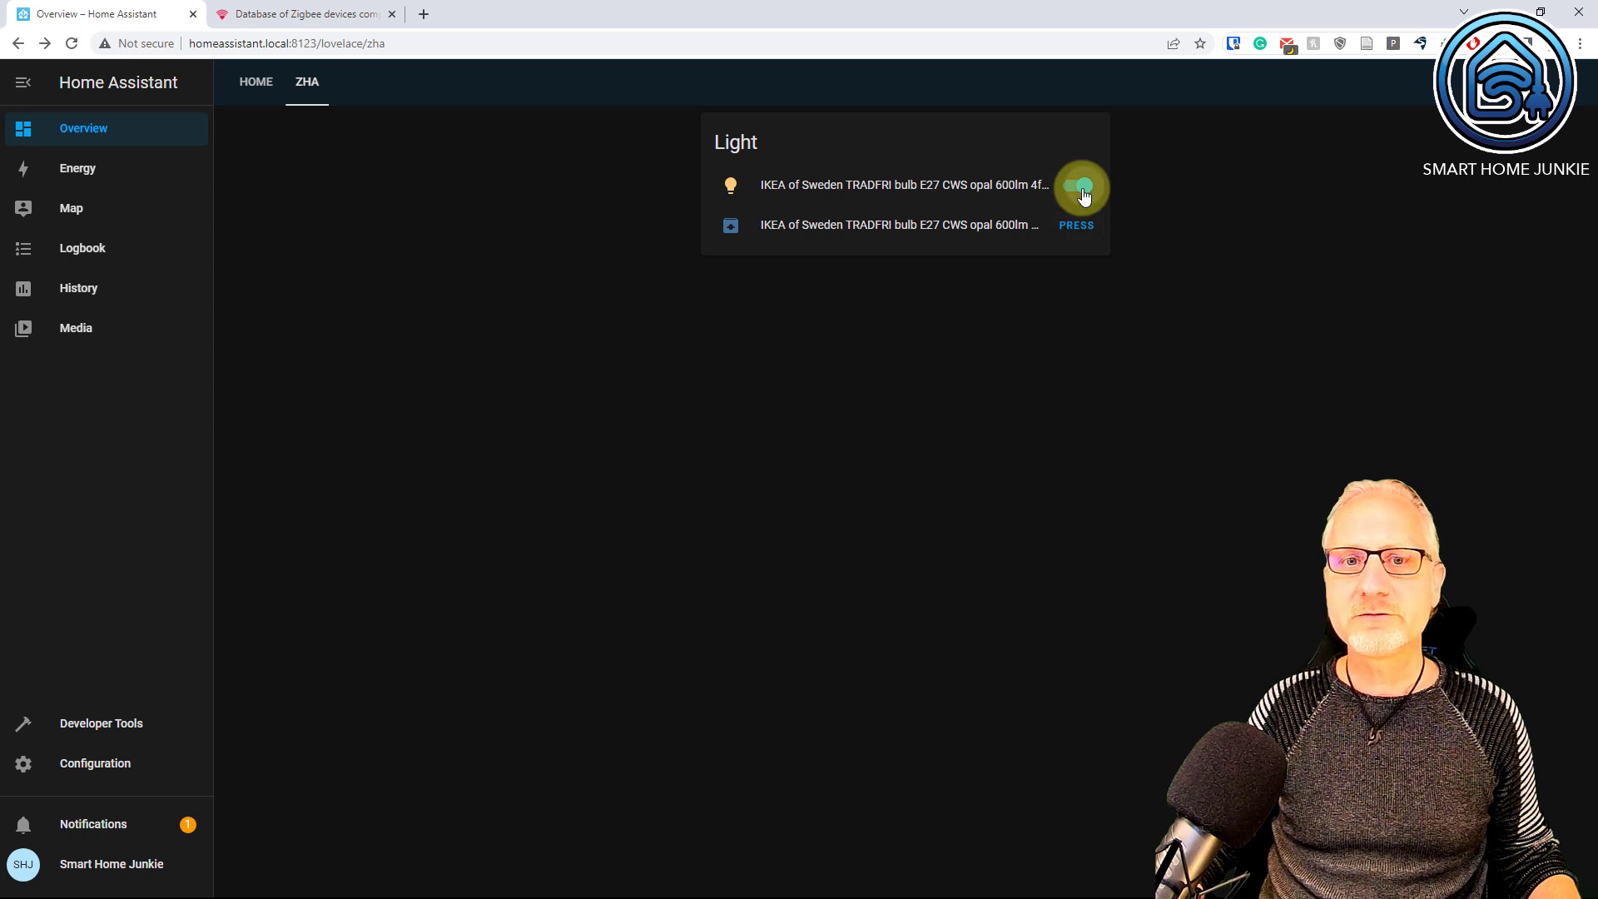
{"action": "left_click", "coordinate": [1081, 188]}
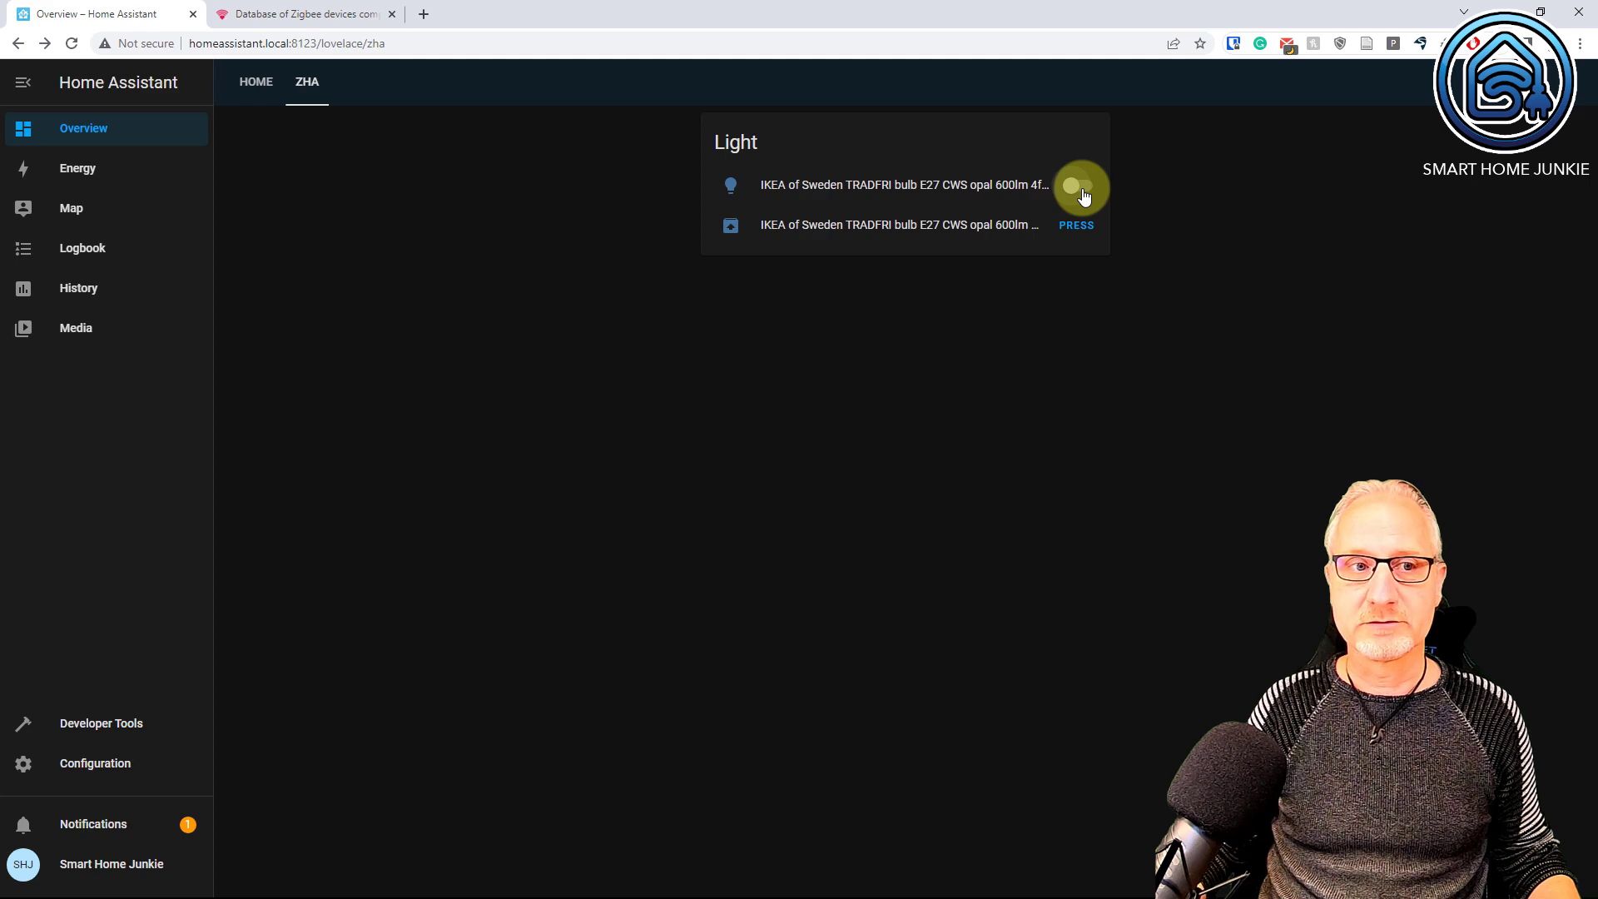
Pair the LUMI lumi.sensor_motion.aq2 motion sensor through Add Zigbee device.
{"action": "left_click", "coordinate": [90, 774]}
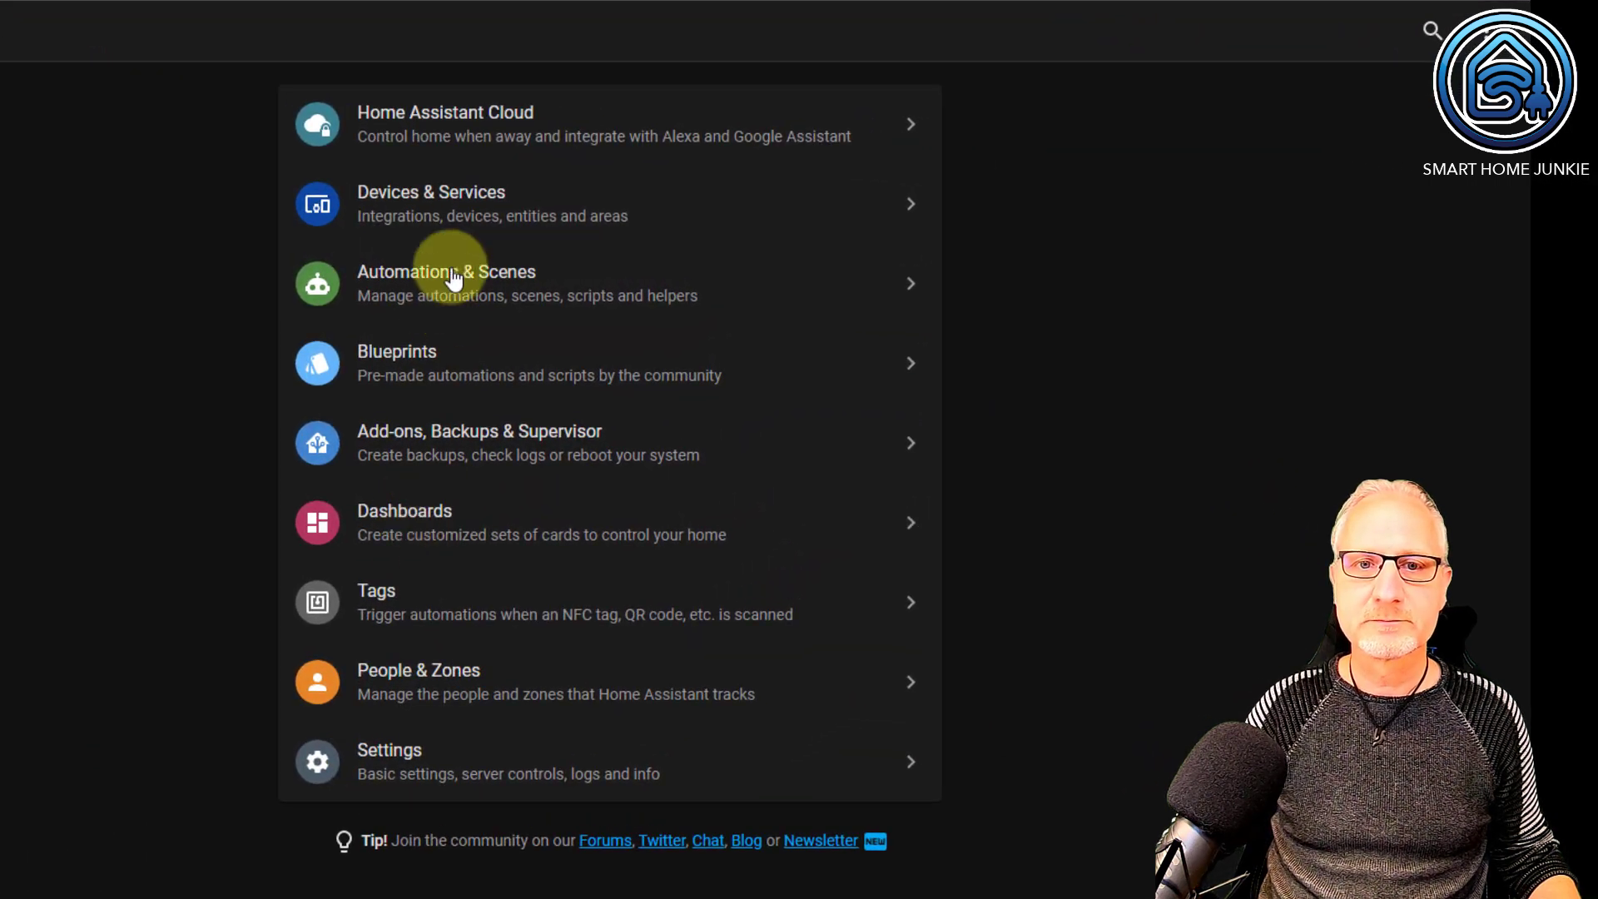
{"action": "left_click", "coordinate": [458, 207]}
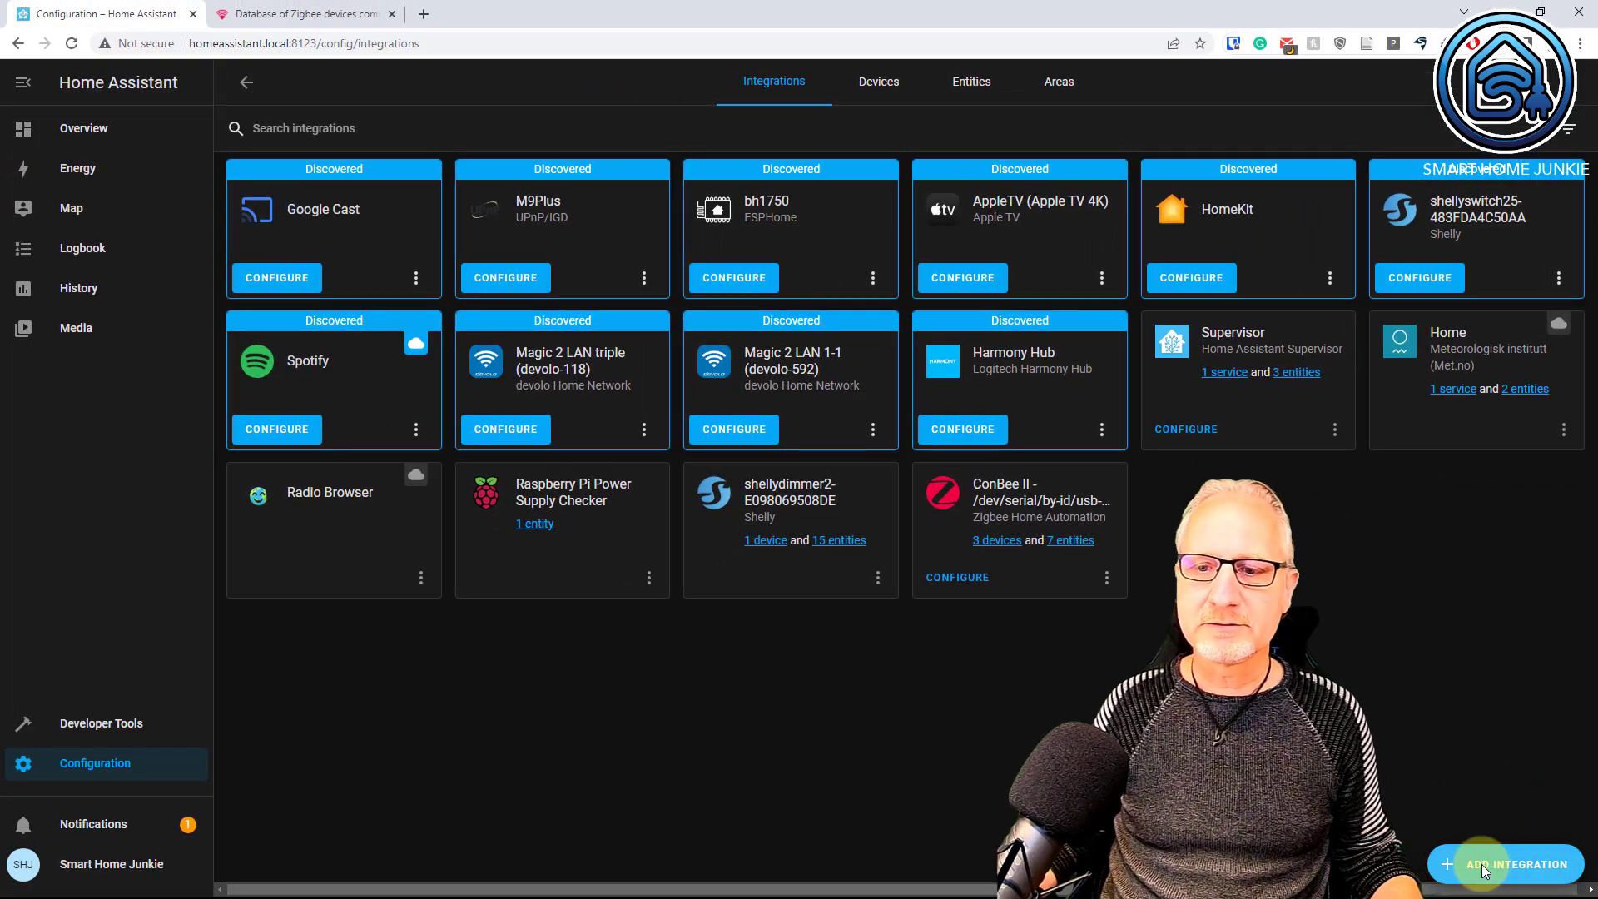
{"action": "left_click", "coordinate": [1470, 866]}
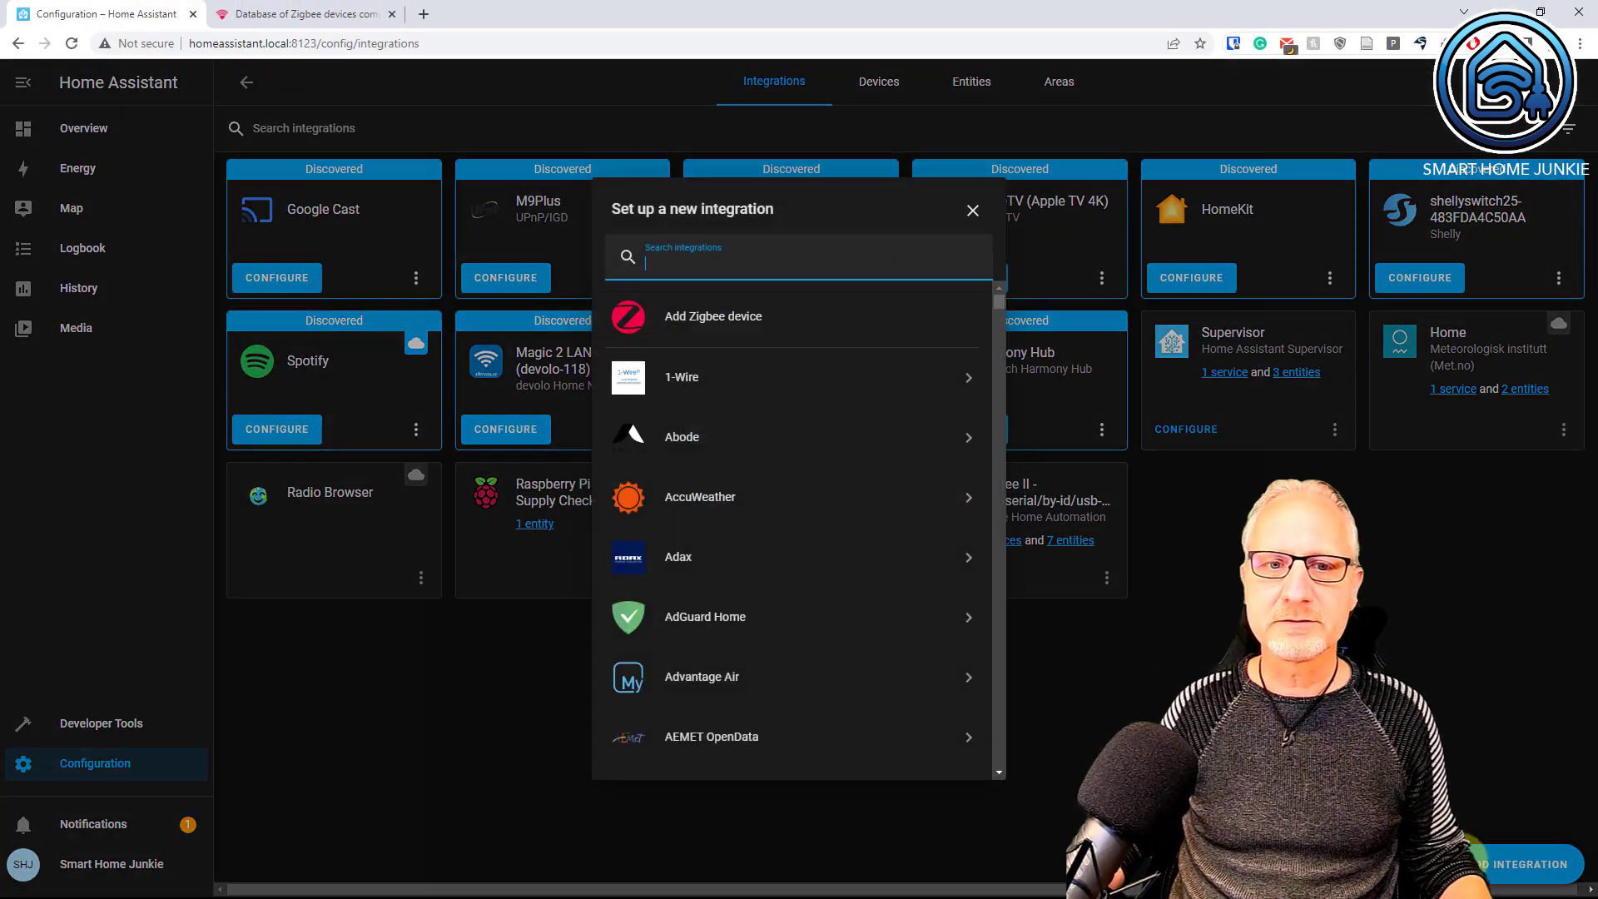
{"action": "left_click", "coordinate": [753, 320]}
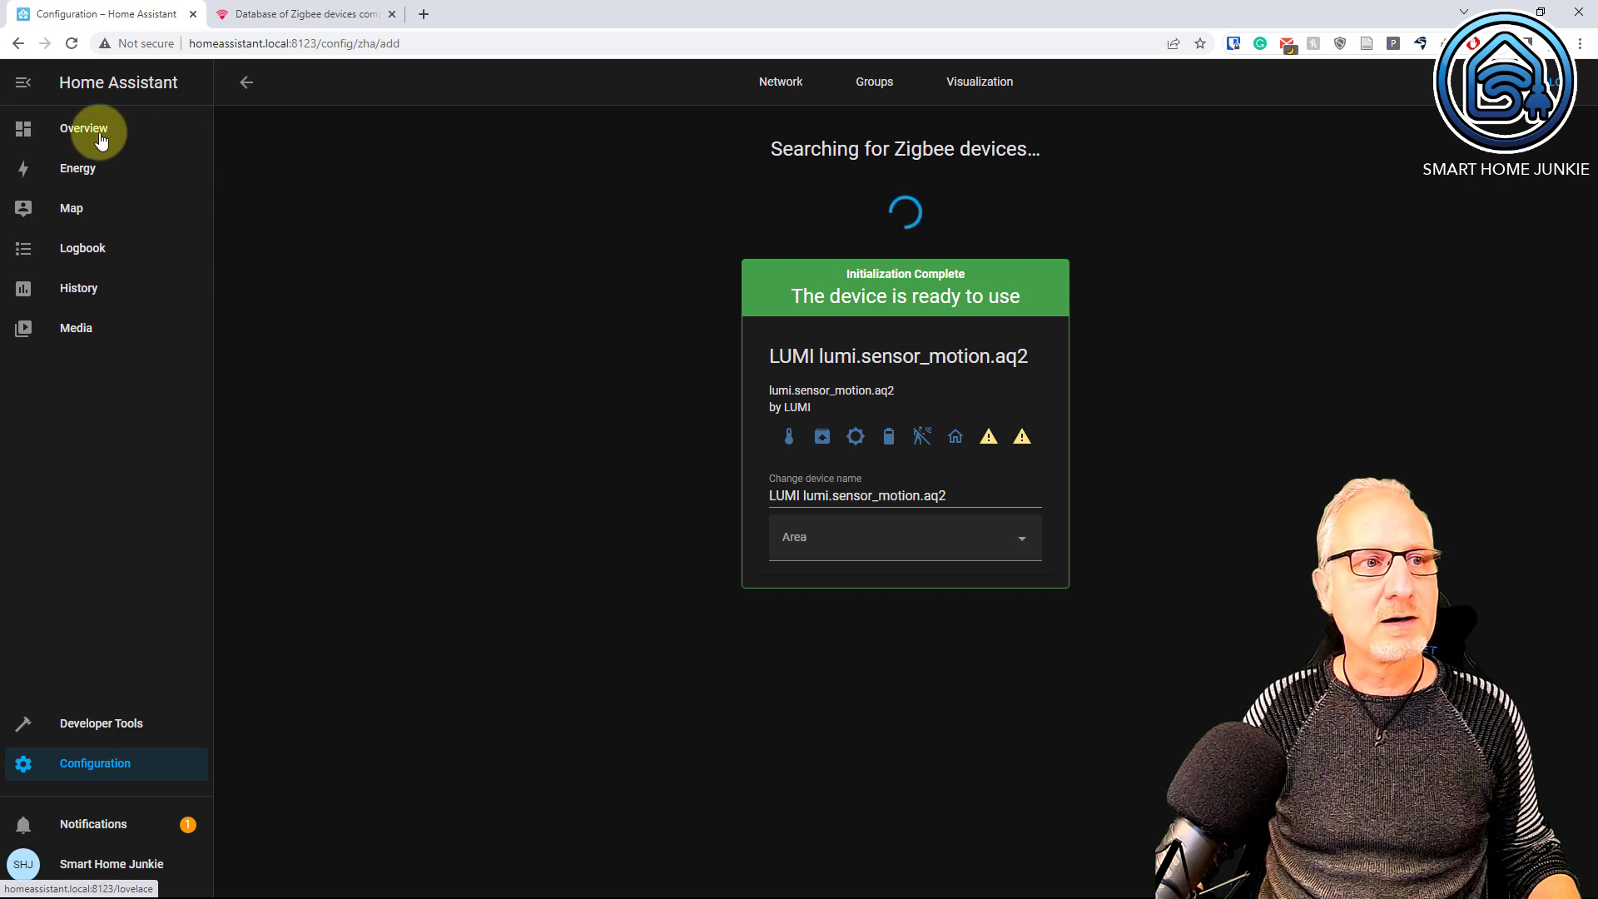
Switch to the ZHA view, enter edit mode, and bring up the card picker.
{"action": "left_click", "coordinate": [98, 139]}
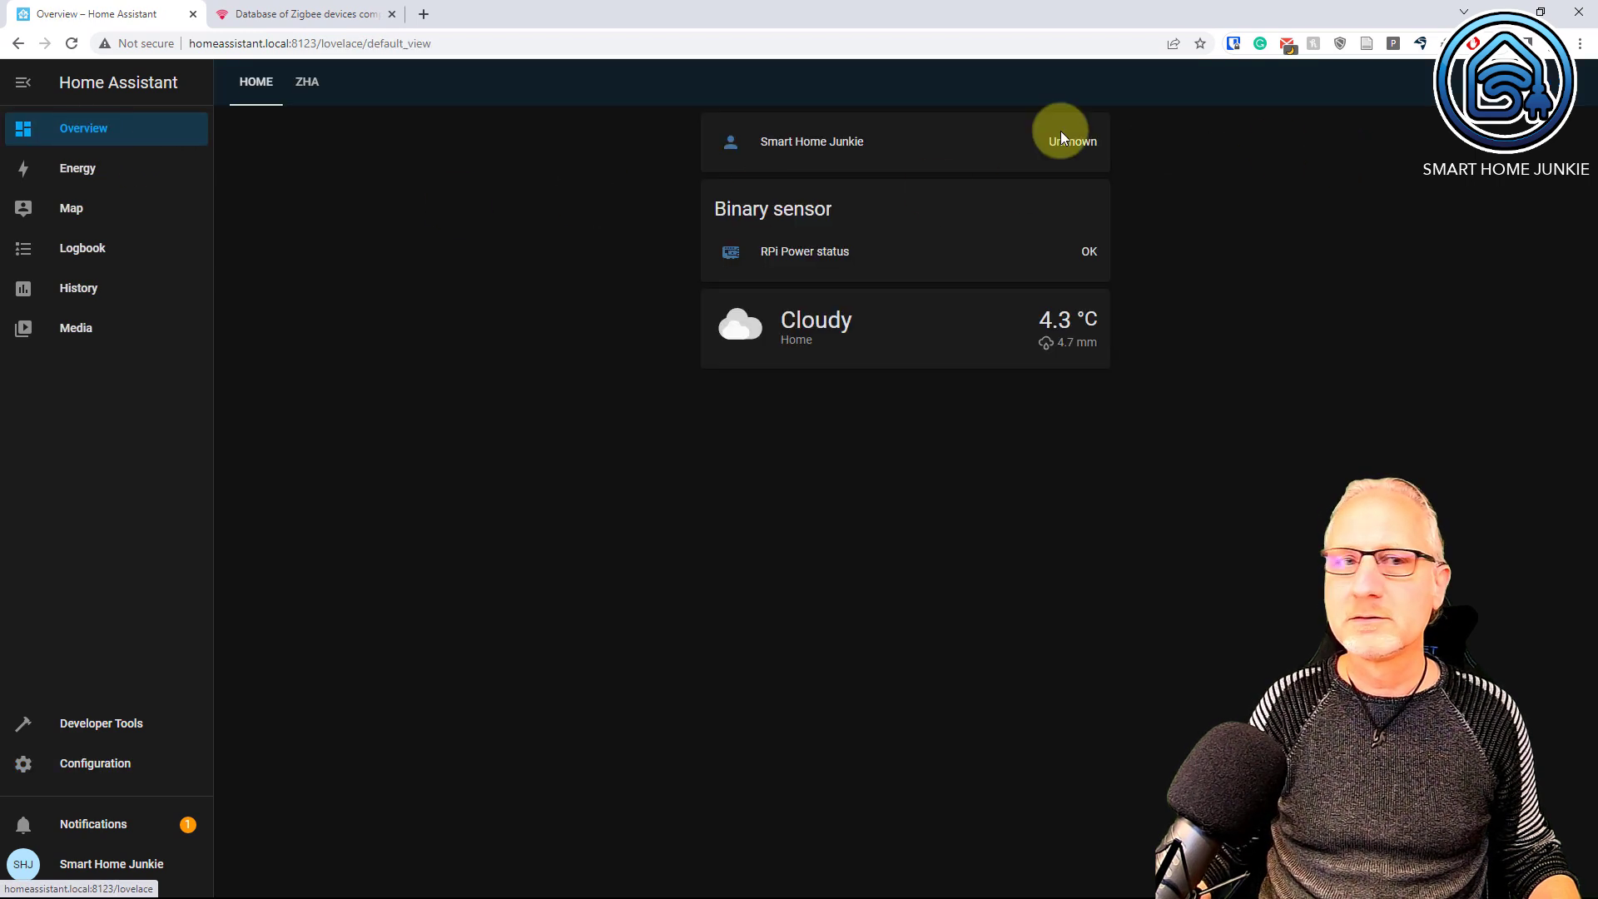
{"action": "left_click", "coordinate": [307, 81]}
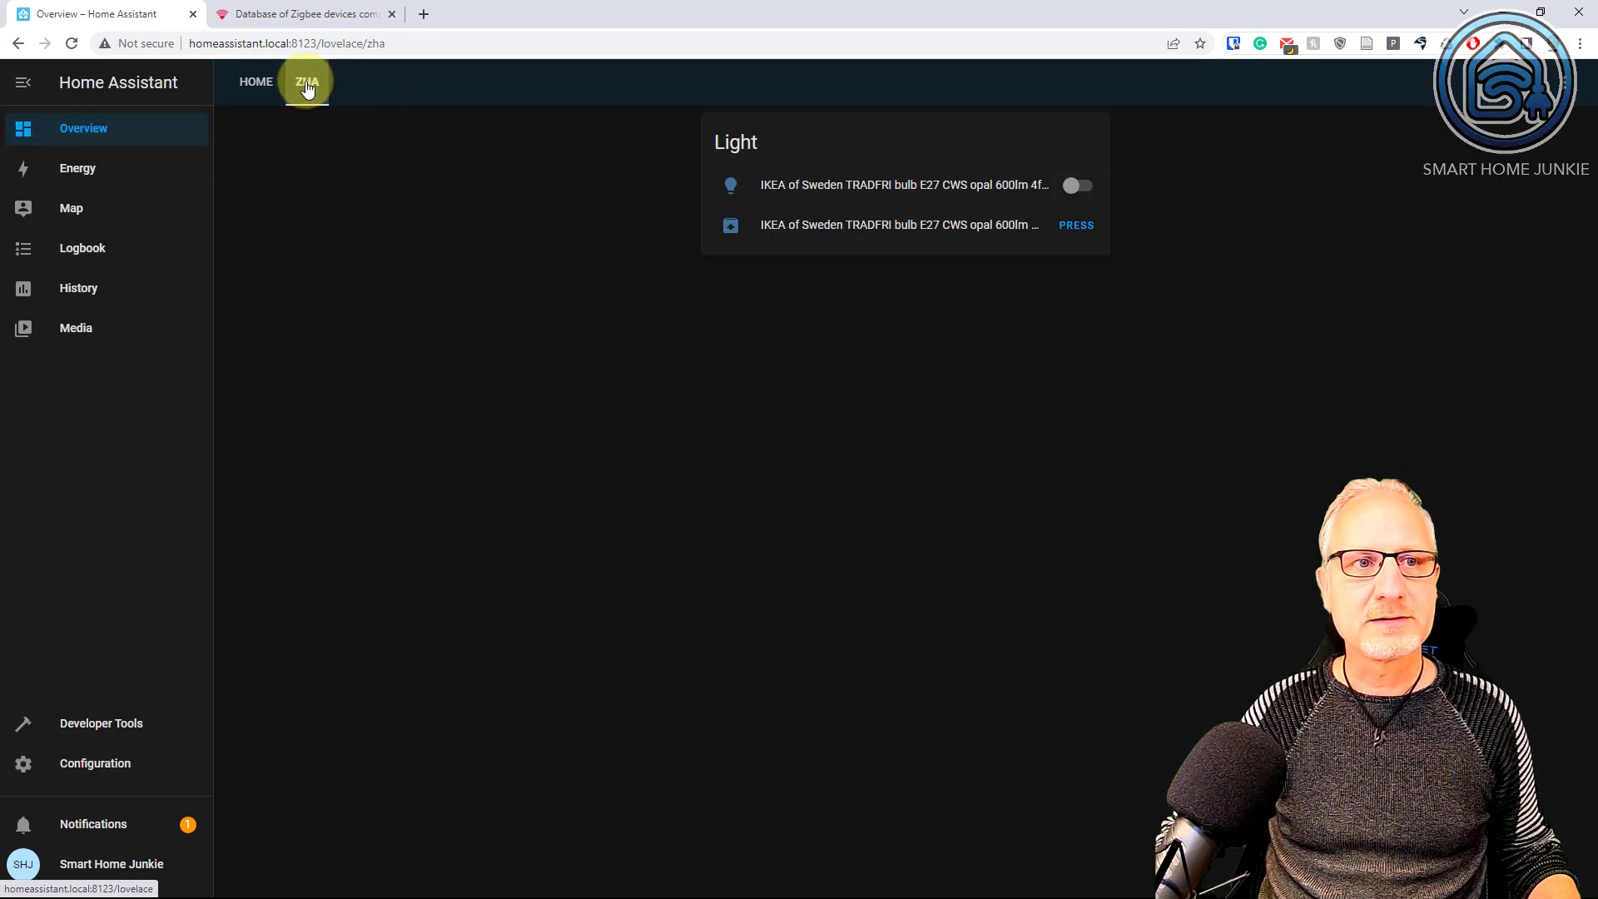
{"action": "left_click", "coordinate": [1566, 90]}
{"action": "left_click", "coordinate": [1531, 132]}
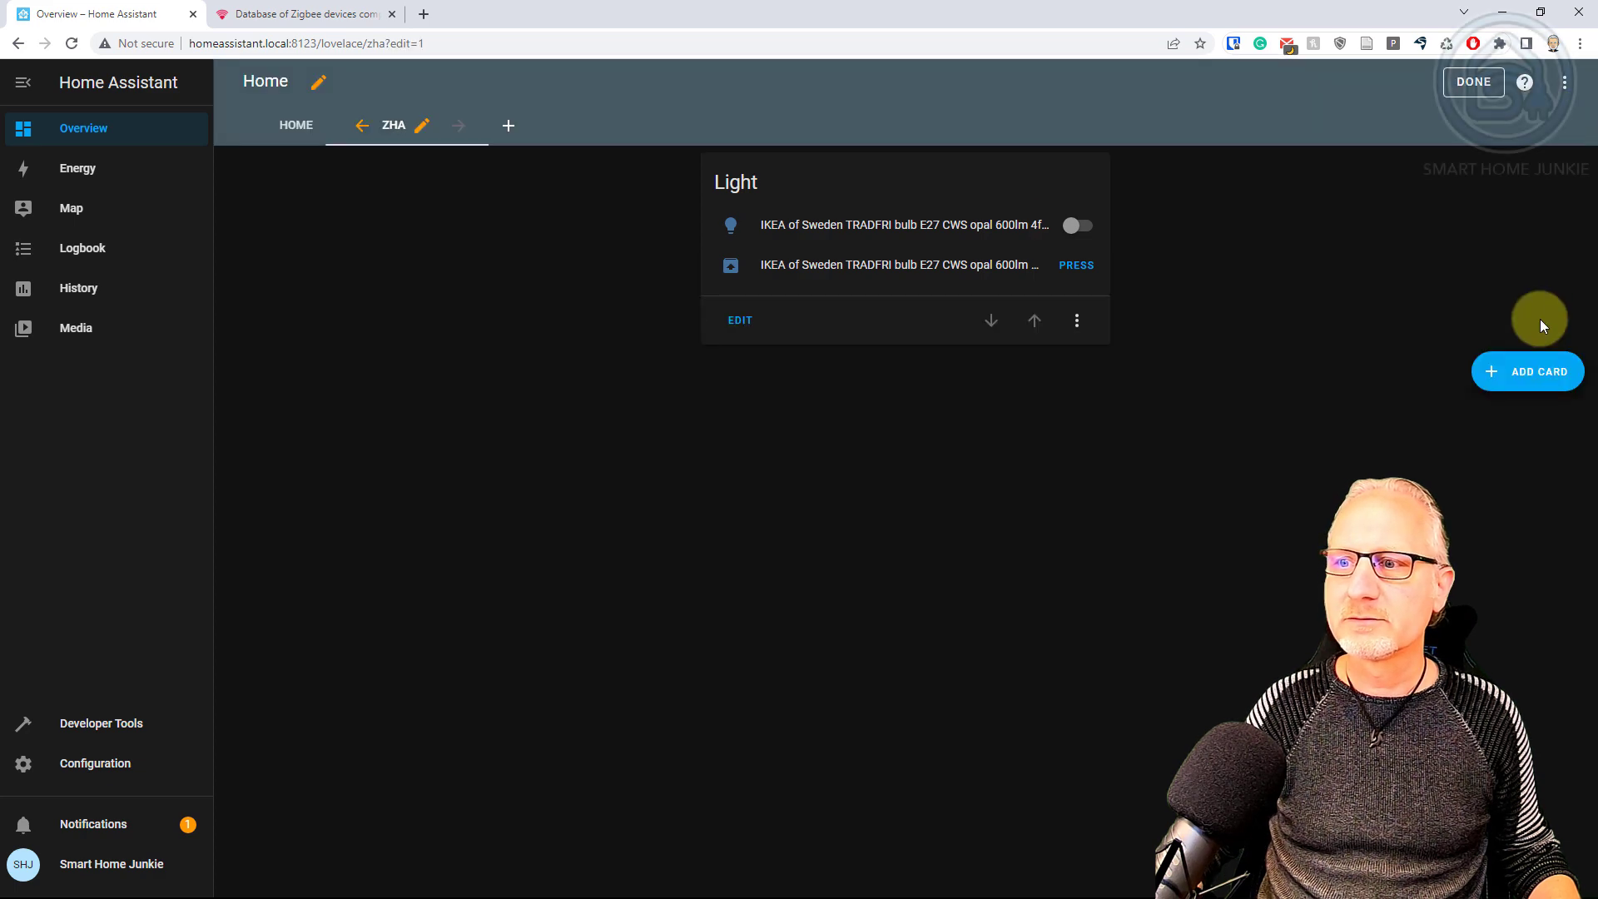
{"action": "left_click", "coordinate": [1542, 372]}
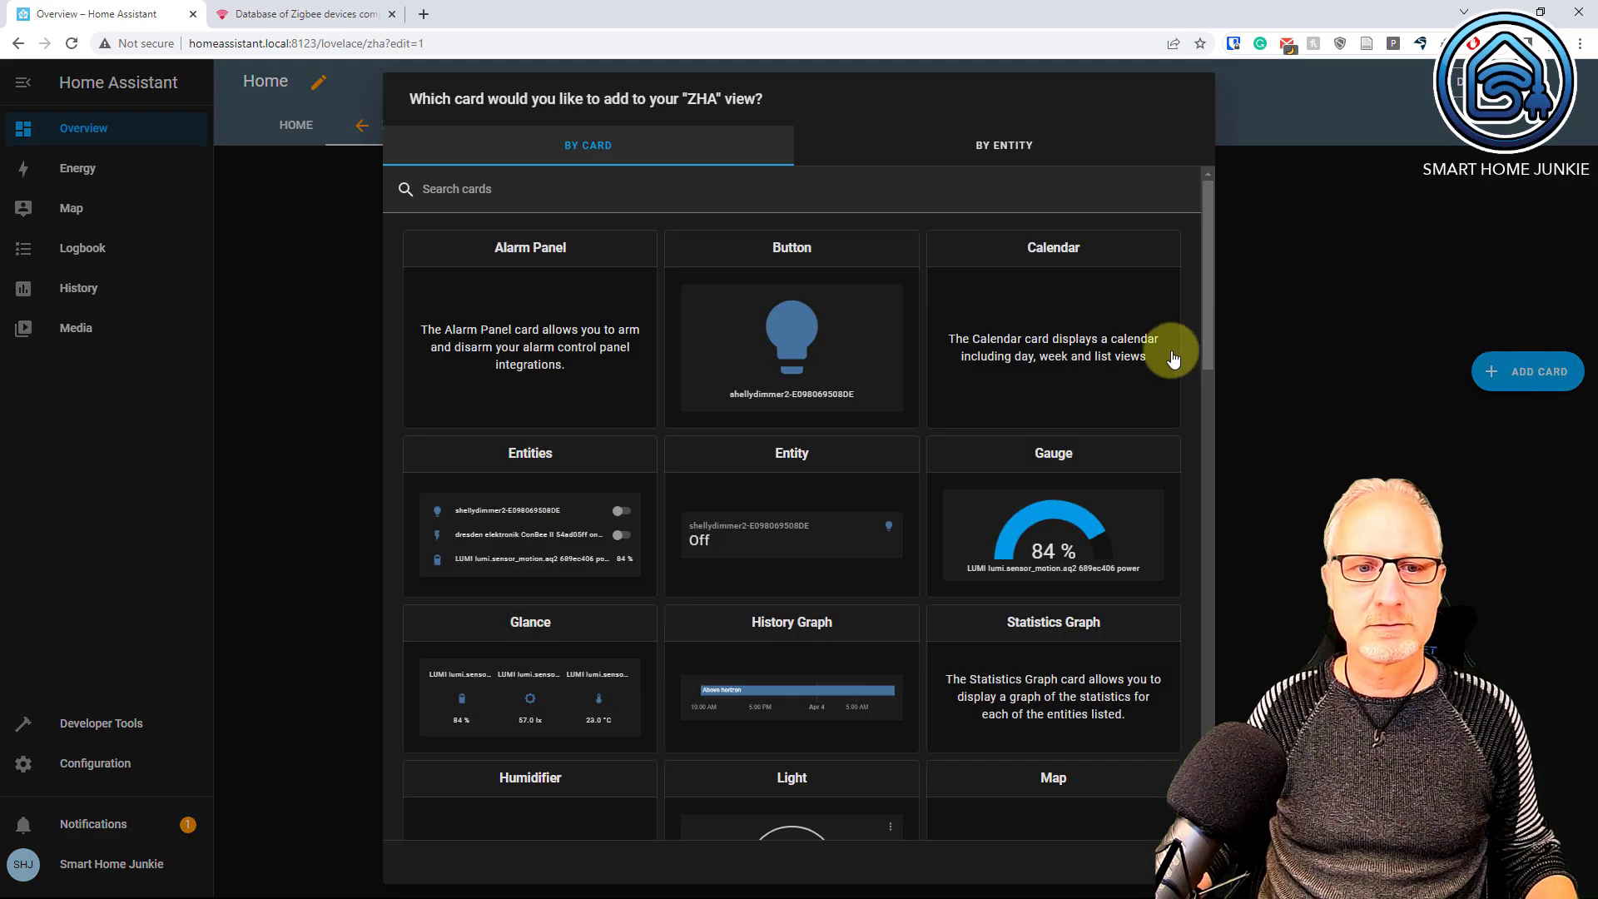
Create an Entities card titled Motion Sensor and clear its default LUMI entities.
{"action": "left_click", "coordinate": [543, 524]}
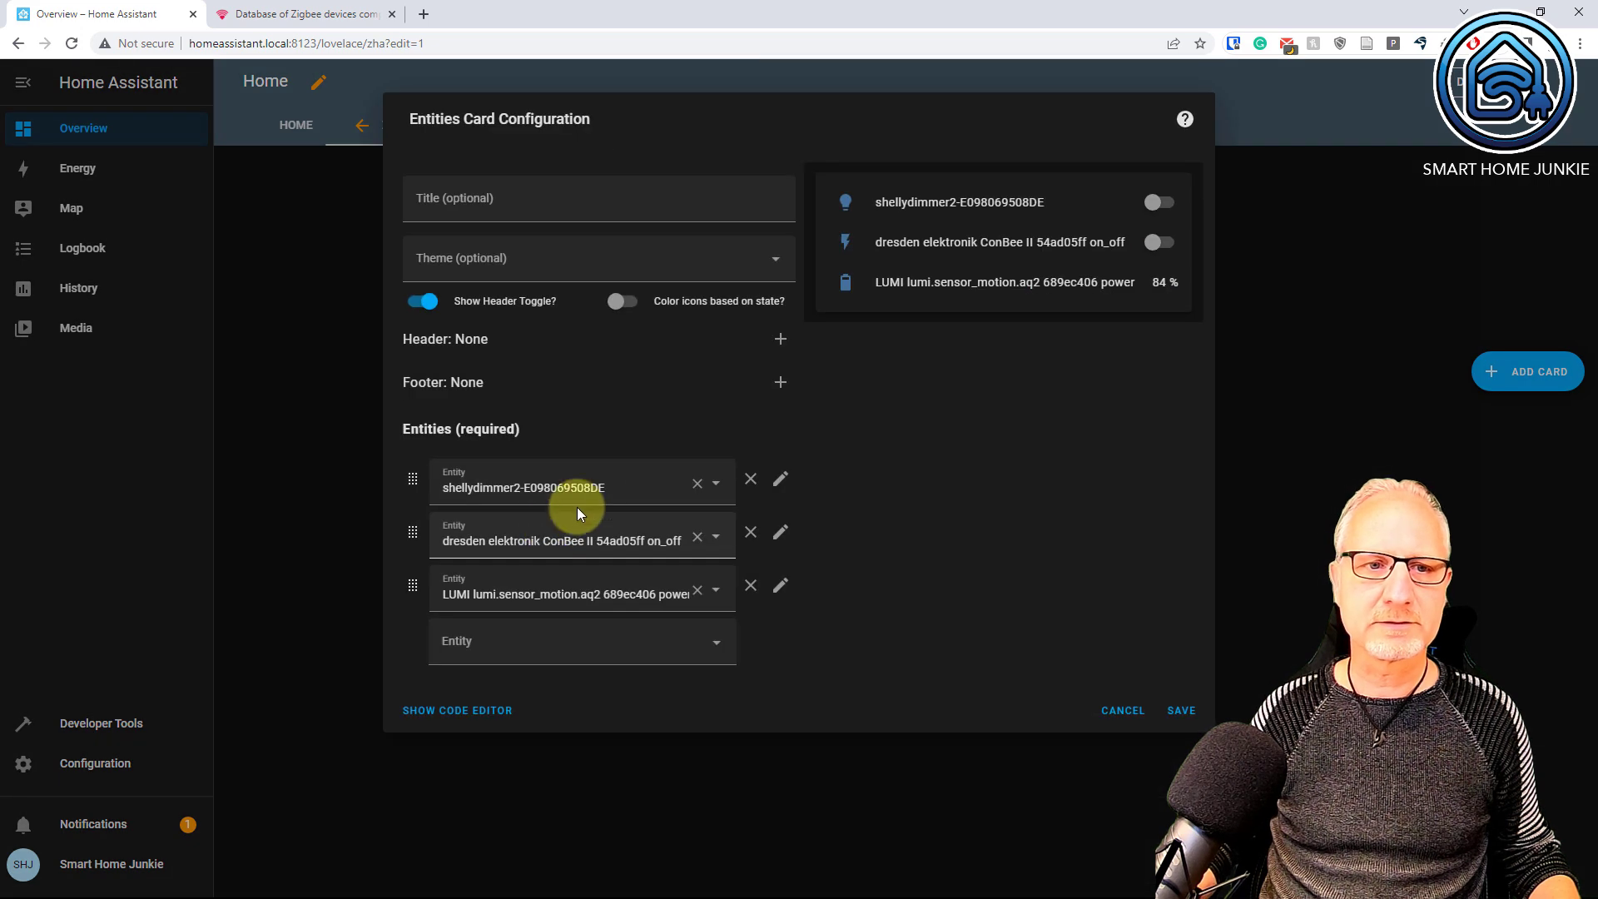
{"action": "left_click", "coordinate": [477, 193]}
{"action": "type", "text": "Motion Sensor"}
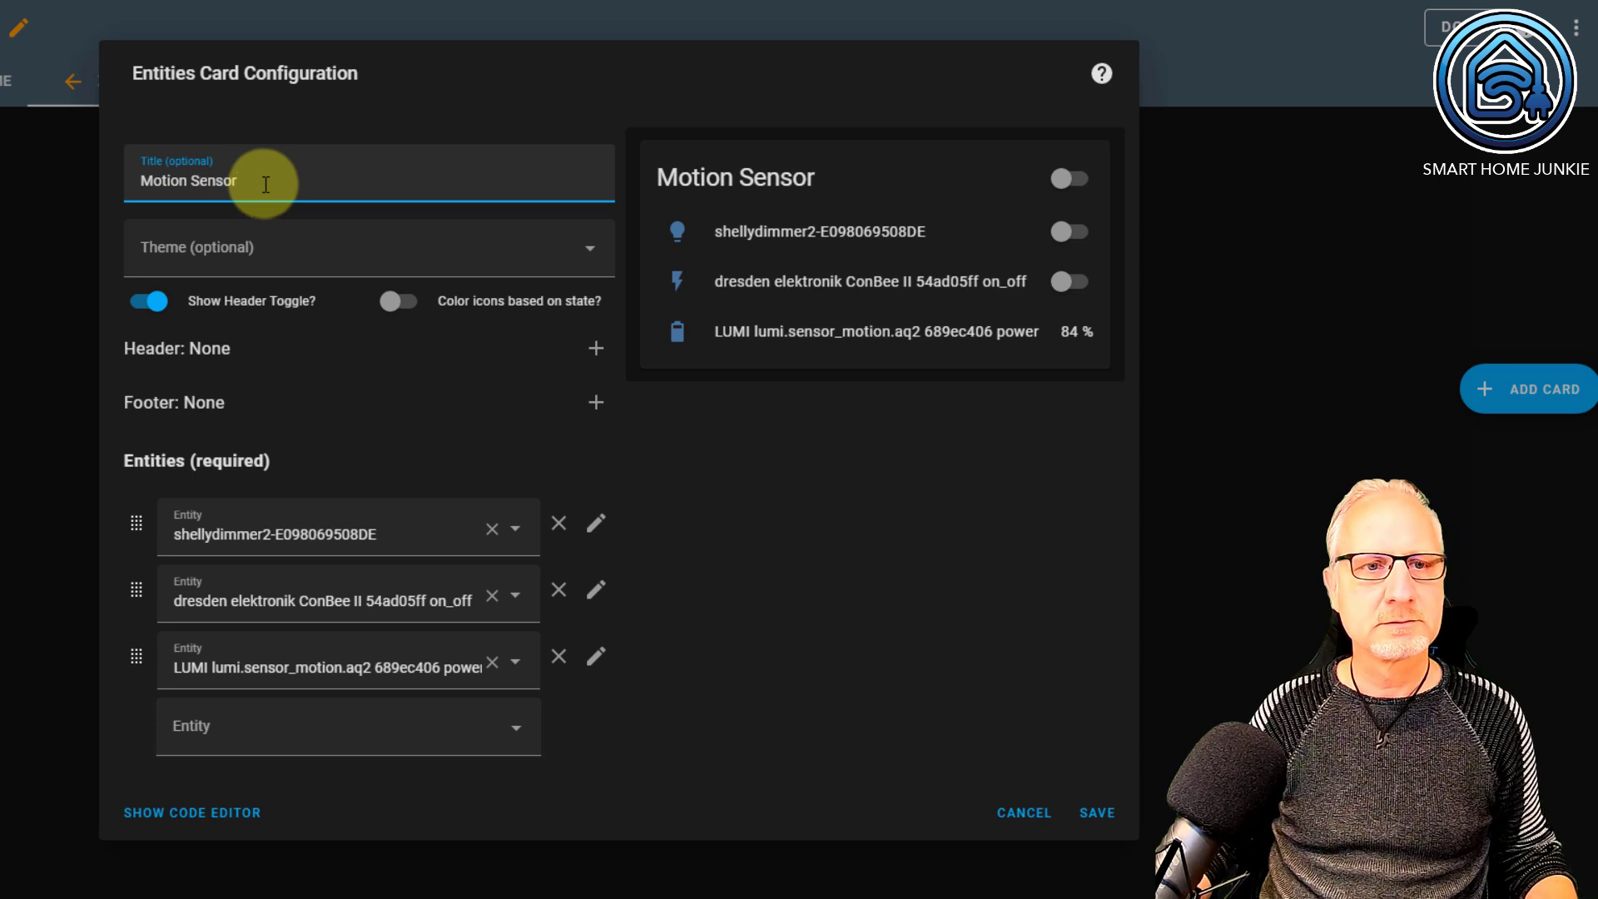
{"action": "left_click", "coordinate": [492, 529]}
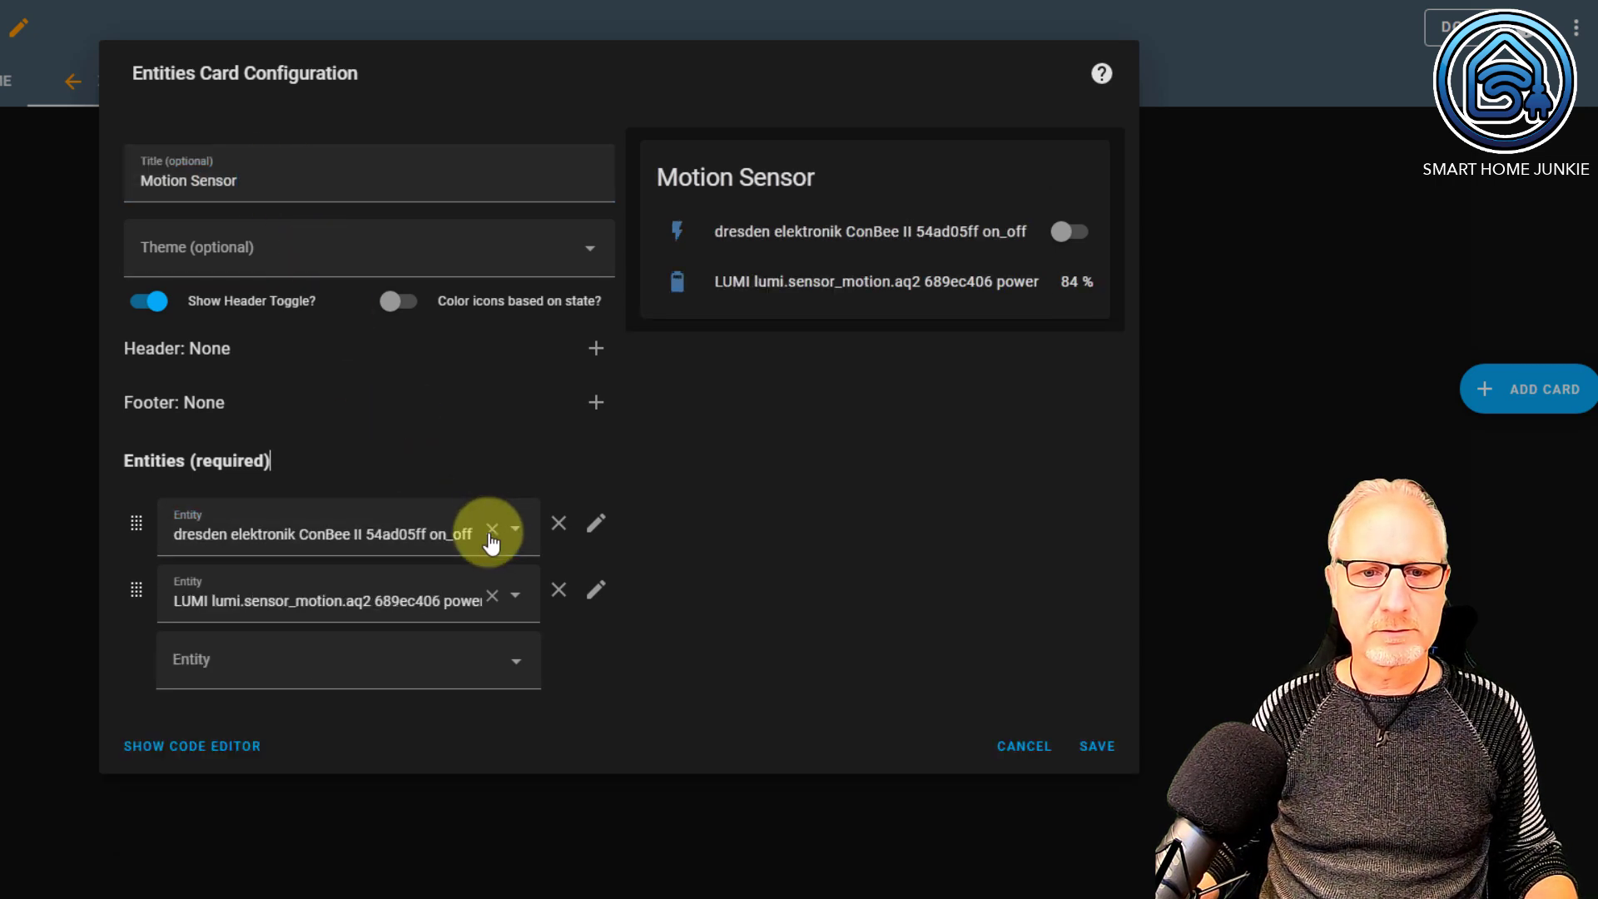
{"action": "left_click", "coordinate": [492, 529]}
{"action": "left_click", "coordinate": [395, 526]}
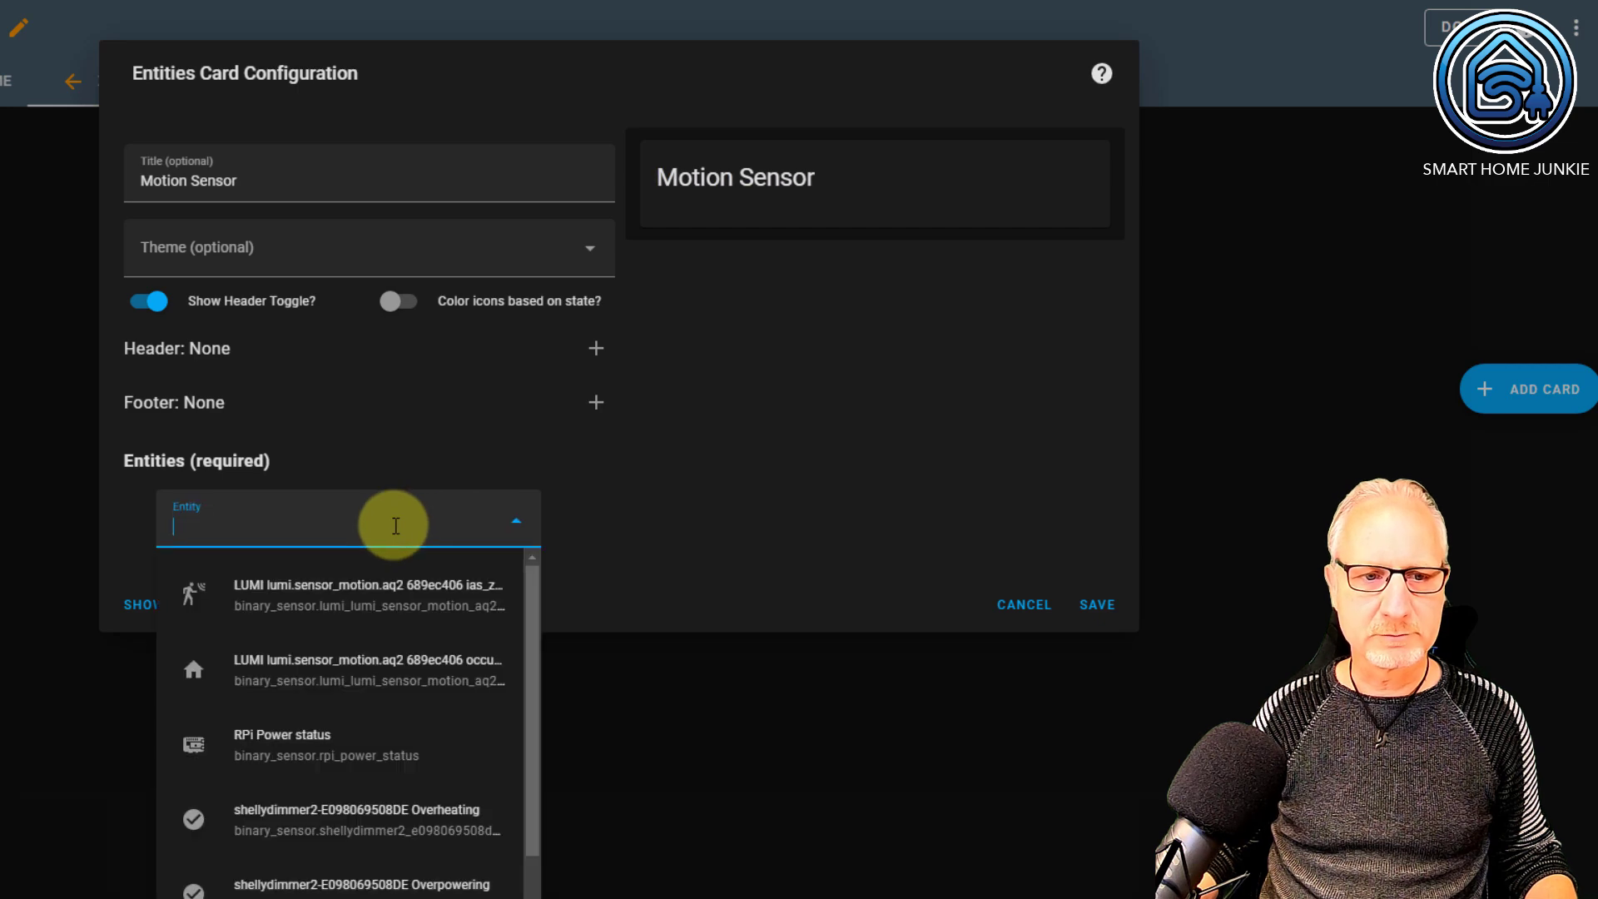
{"action": "type", "text": "Lumi"}
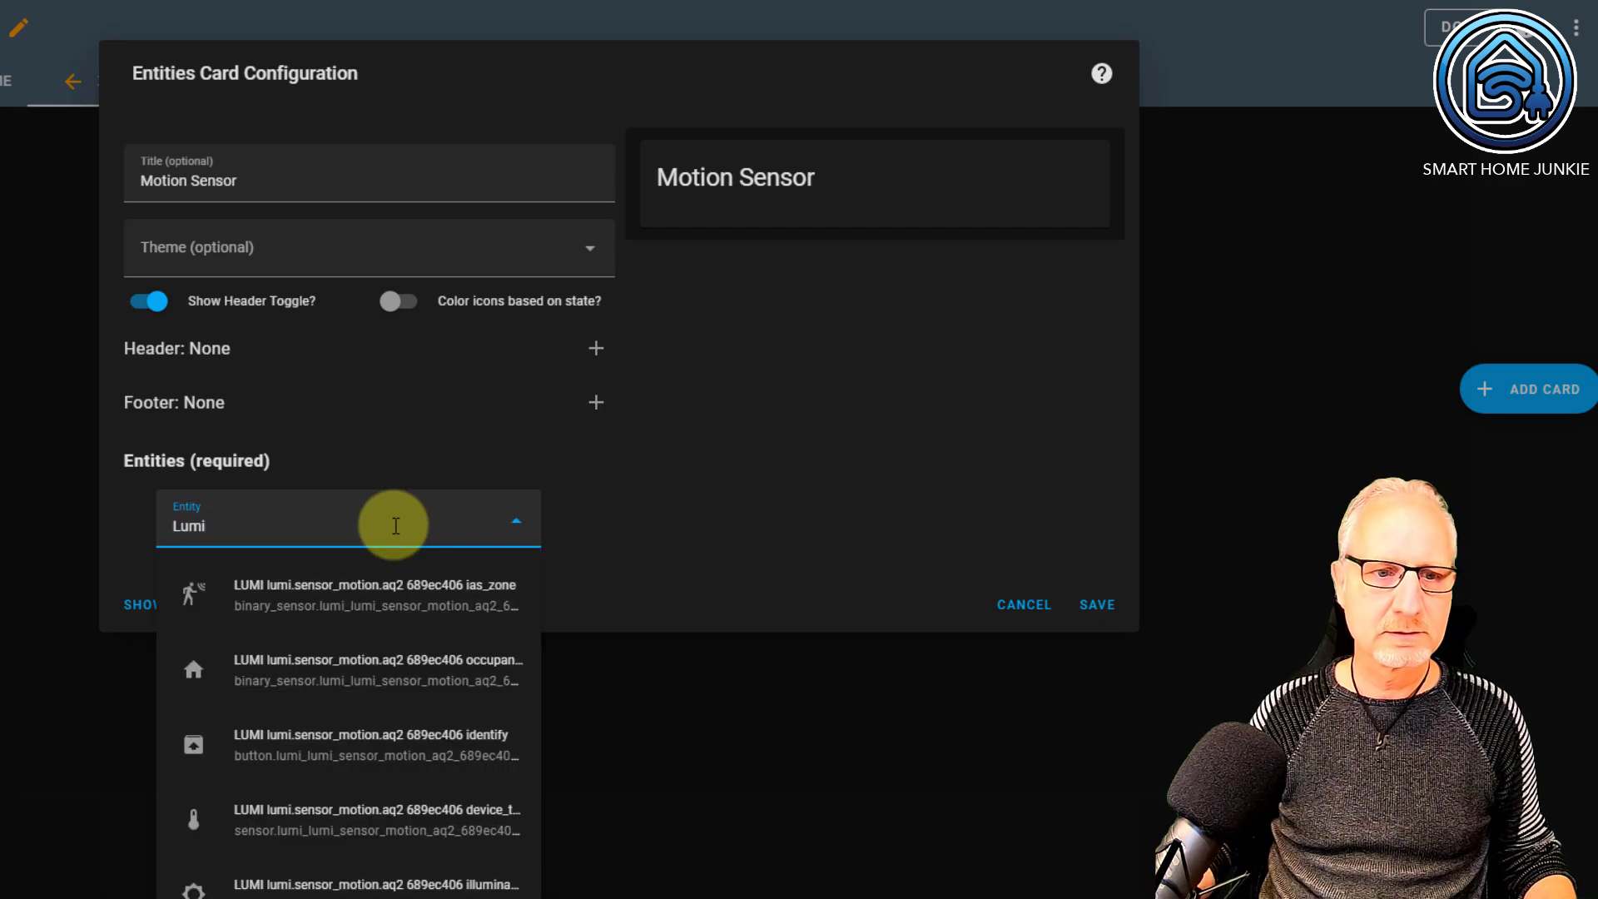
Add motion, temperature, illuminance, power, occupancy and identify entities, then save and finish editing.
{"action": "left_click", "coordinate": [387, 595]}
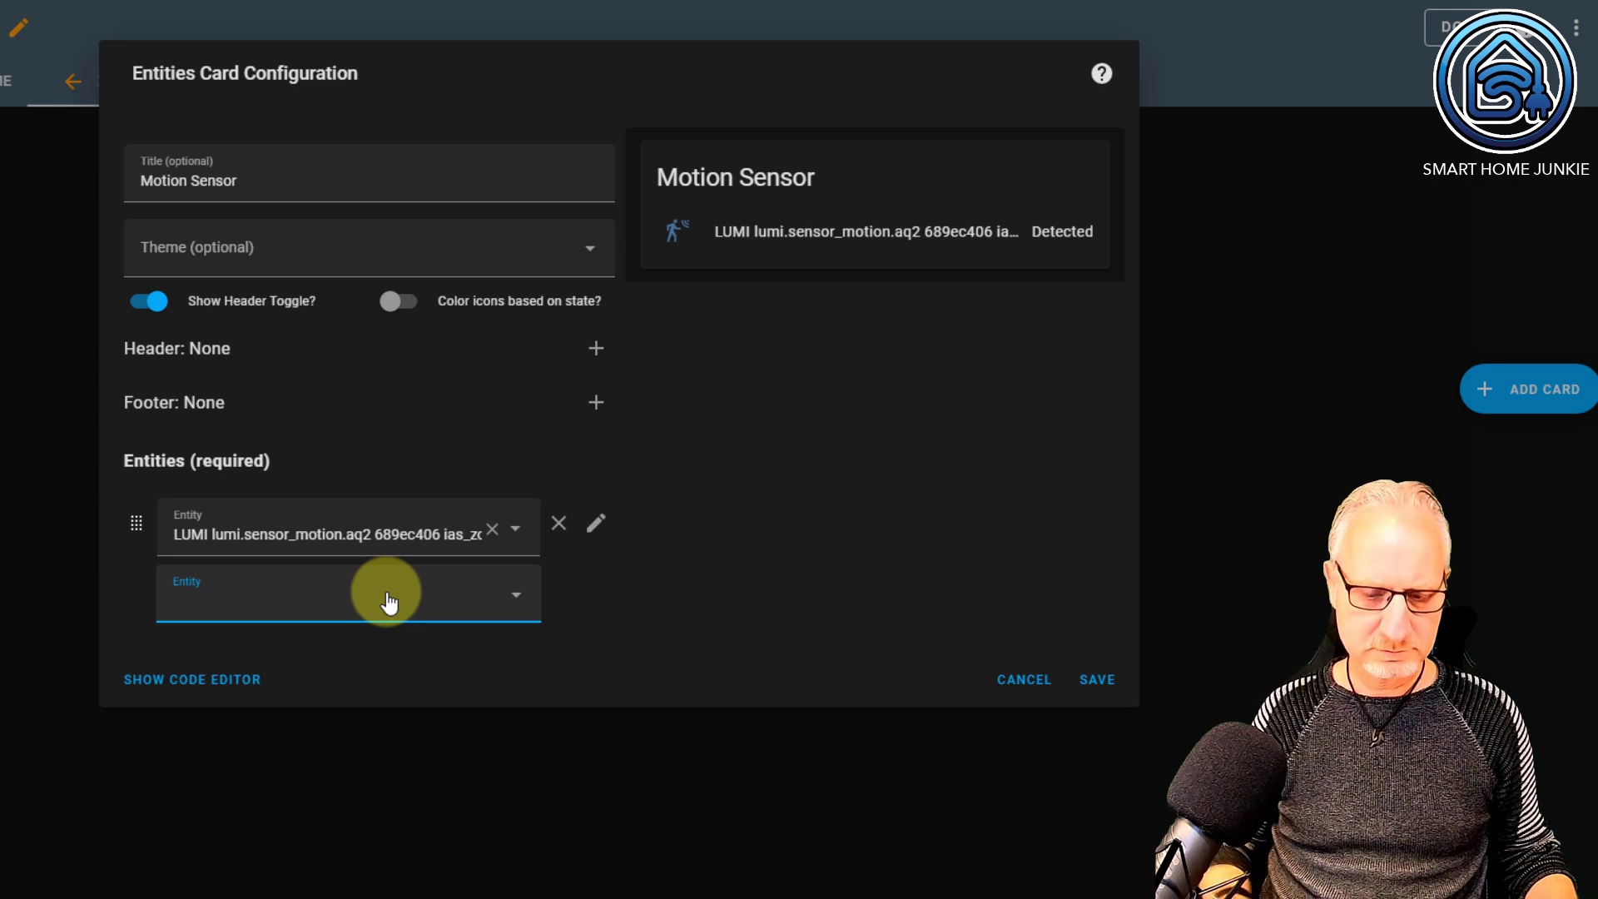
{"action": "type", "text": "Lumi"}
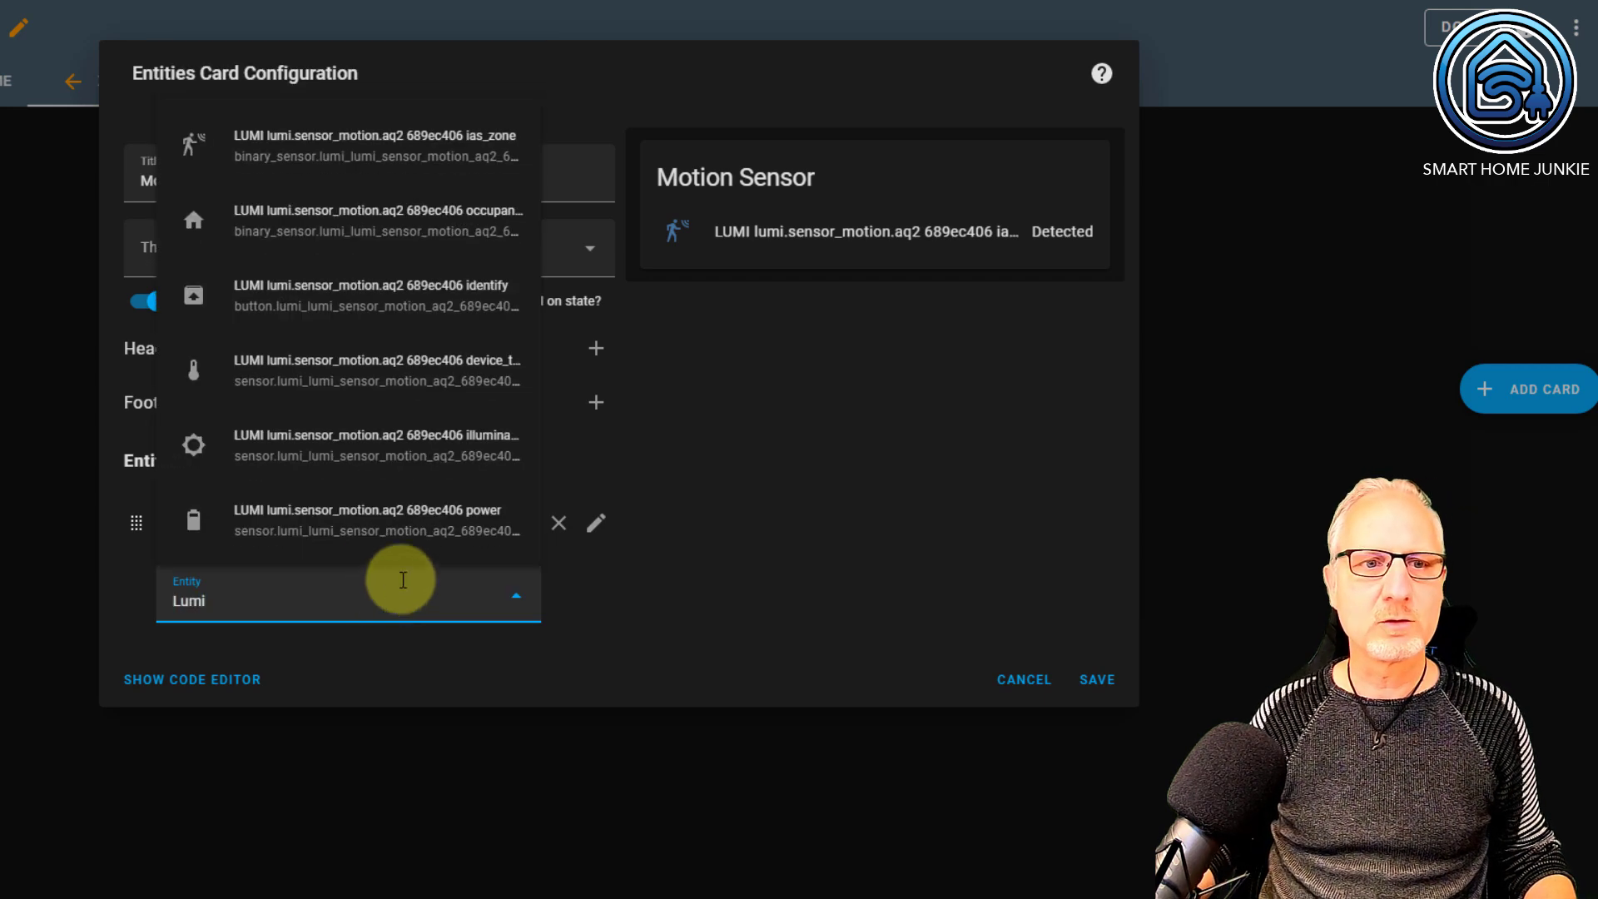
{"action": "left_click", "coordinate": [382, 394]}
{"action": "type", "text": "L"}
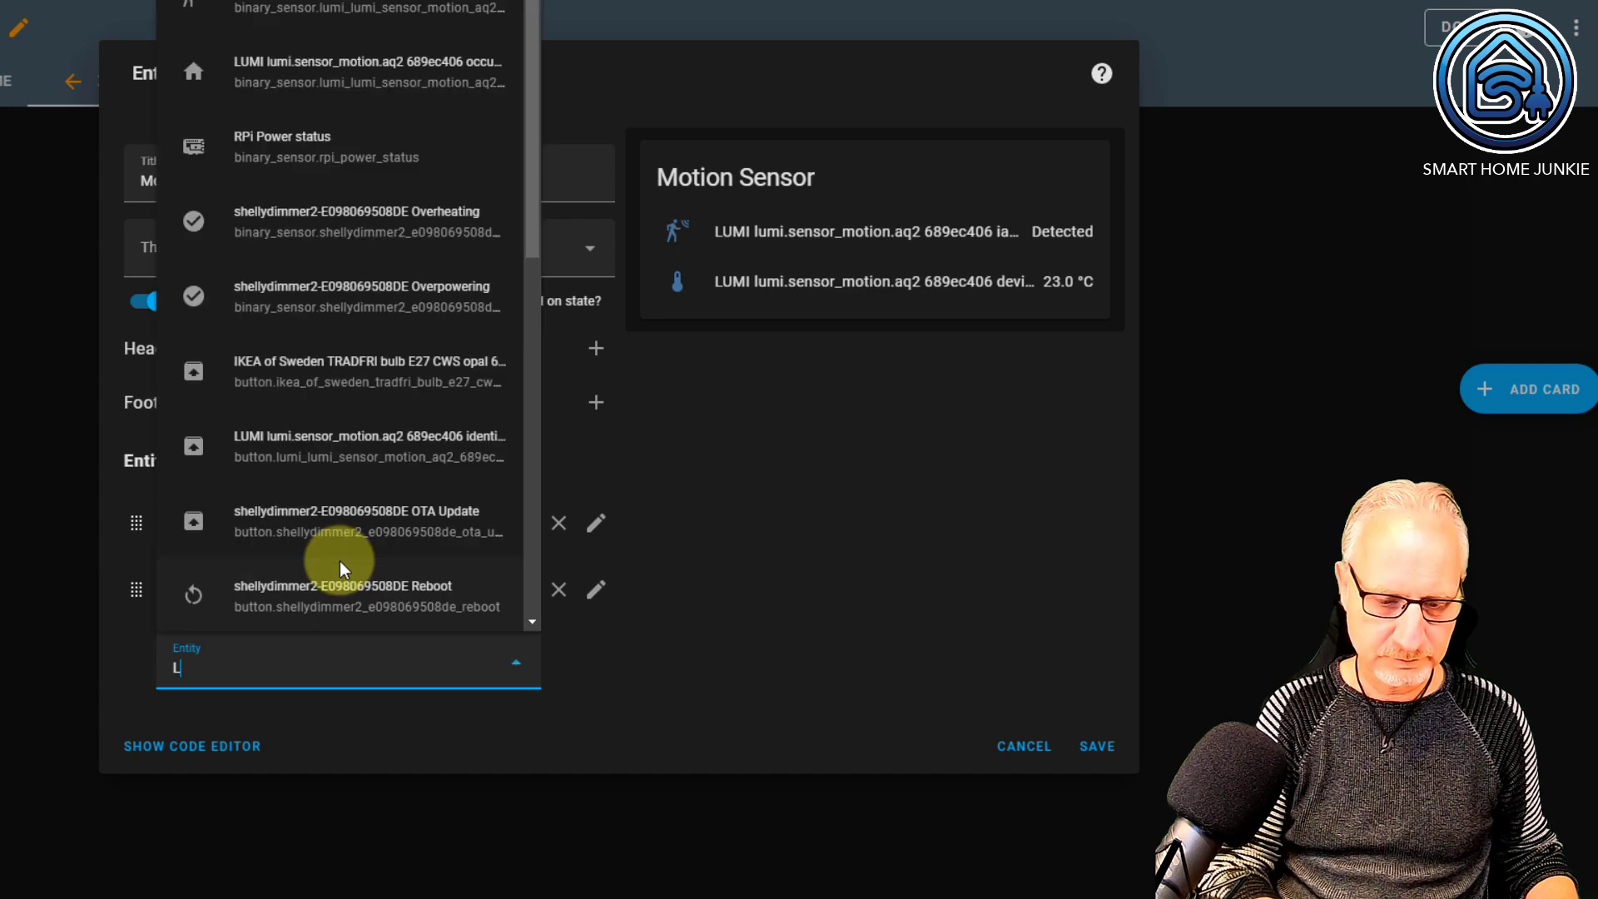
{"action": "type", "text": "umi"}
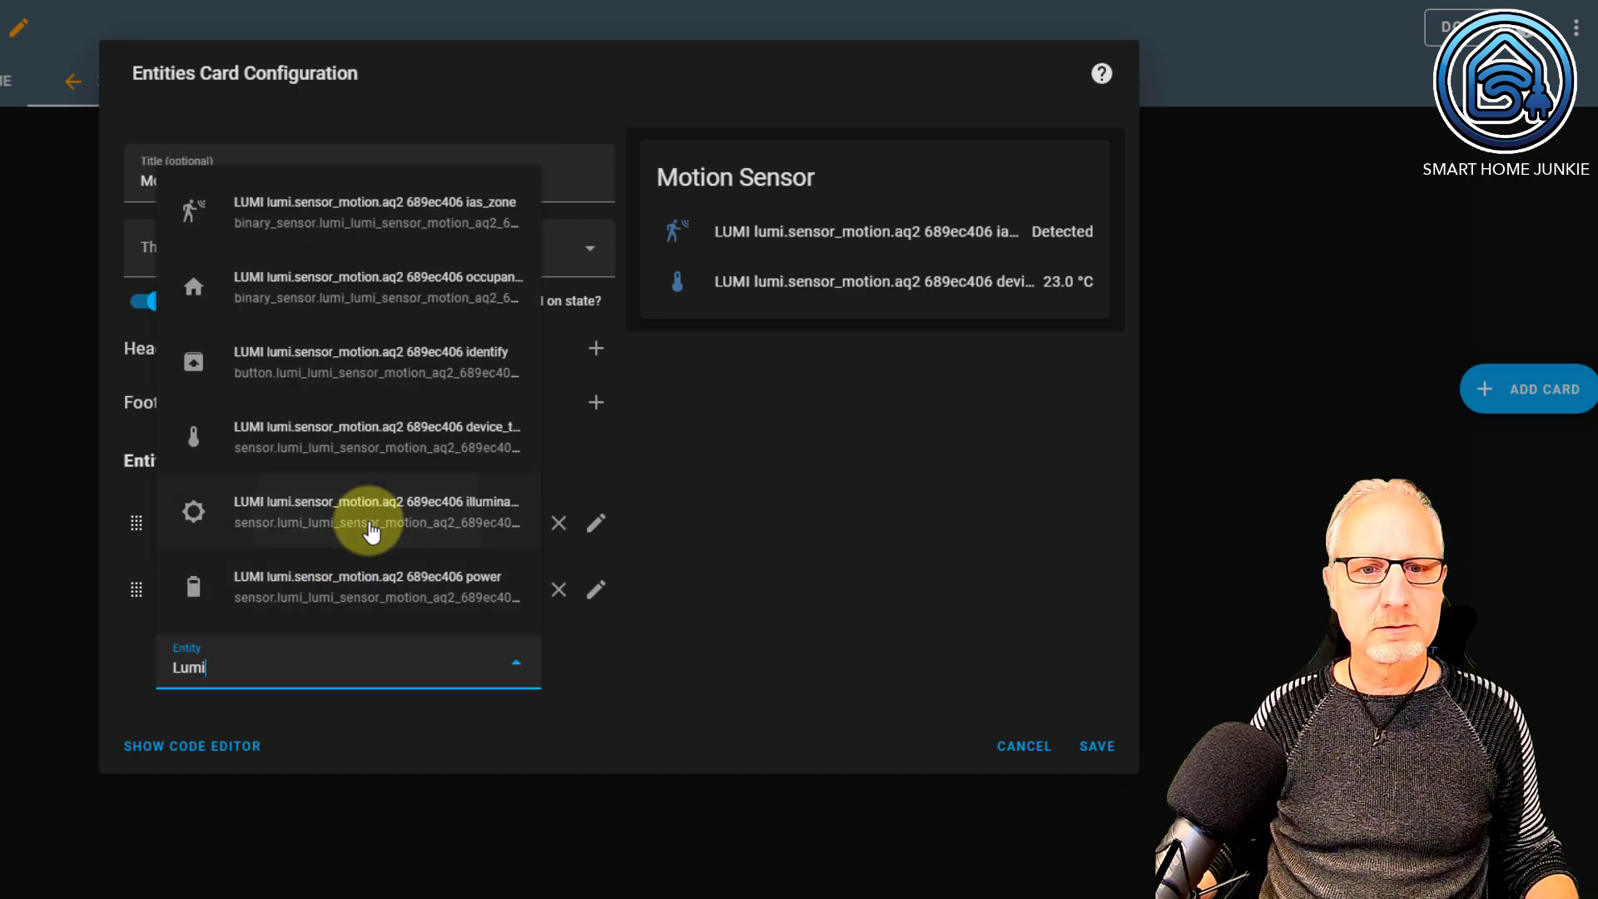
{"action": "left_click", "coordinate": [373, 516]}
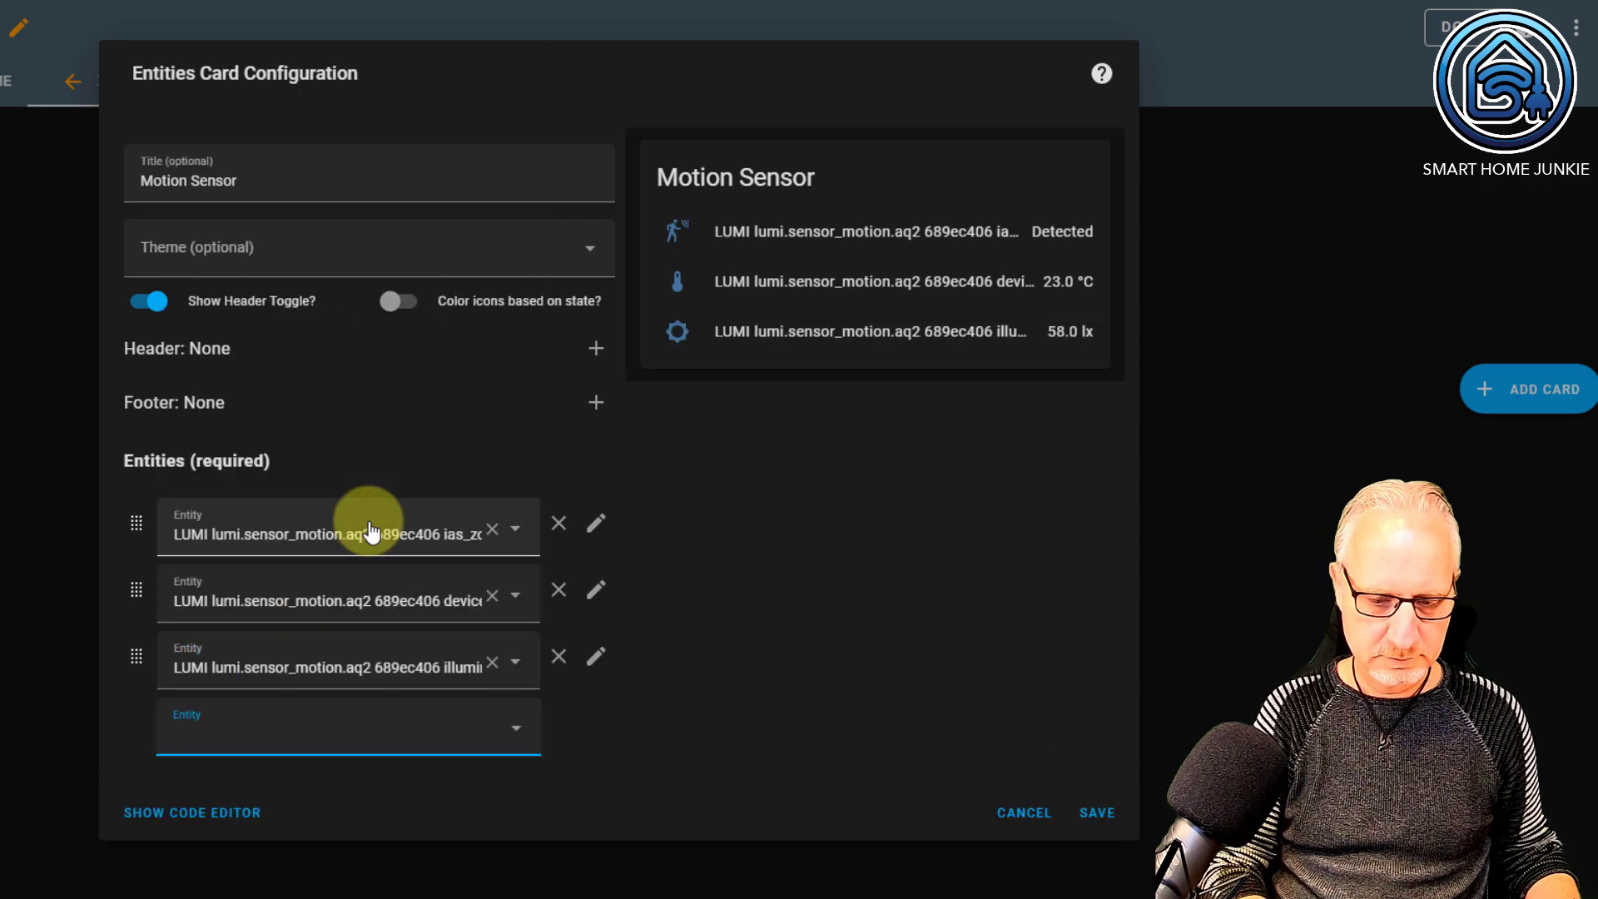
{"action": "type", "text": "Lumi"}
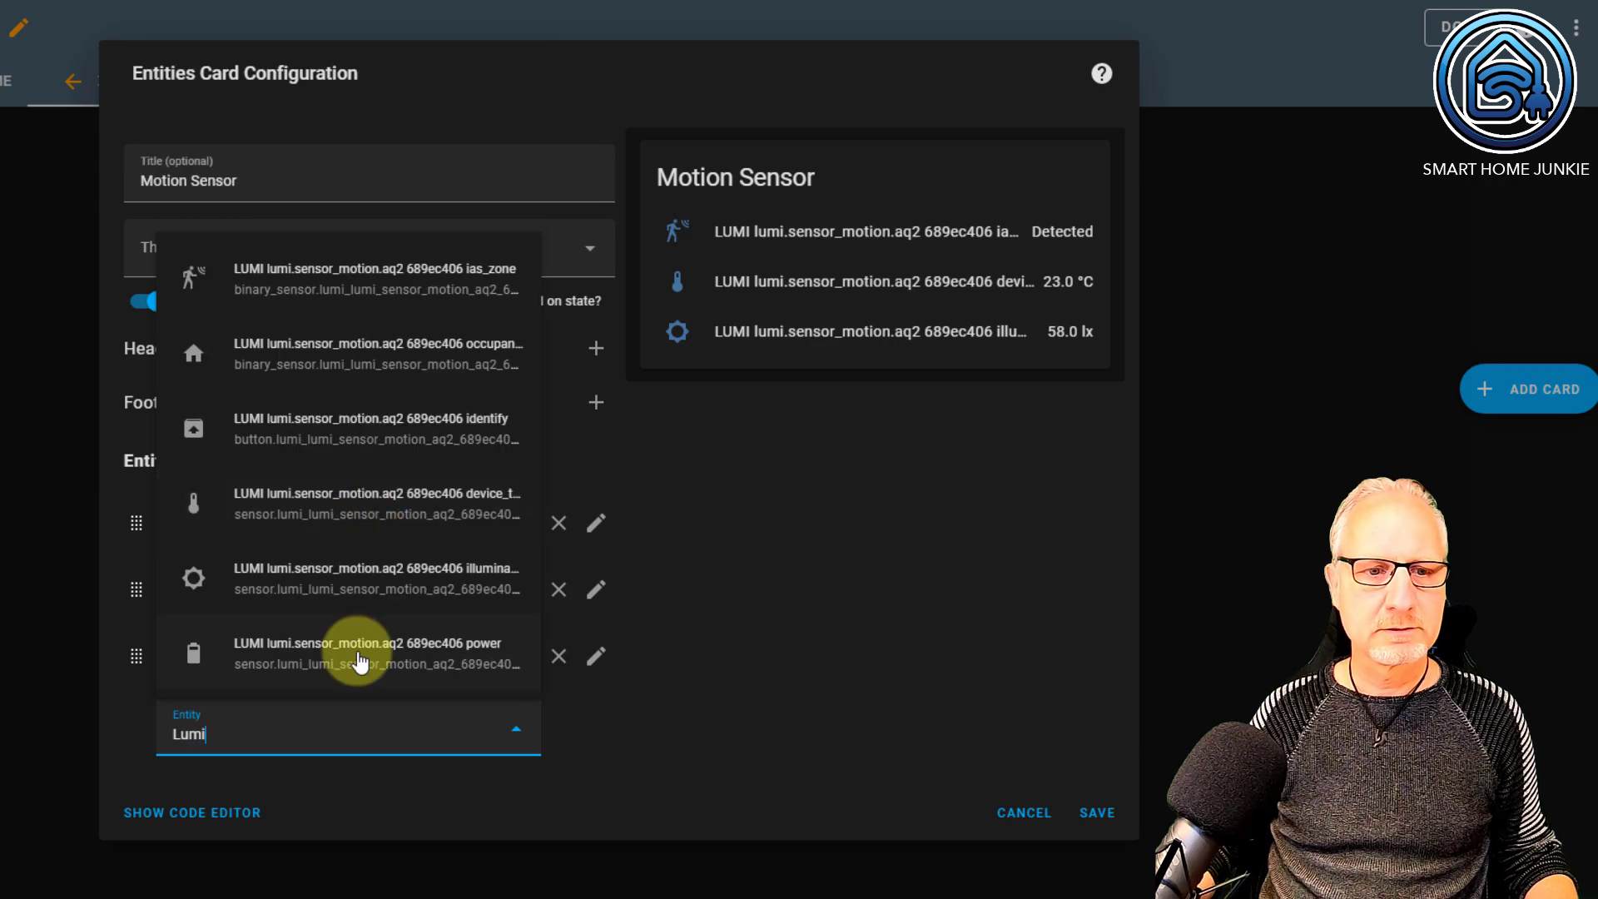
{"action": "left_click", "coordinate": [363, 657]}
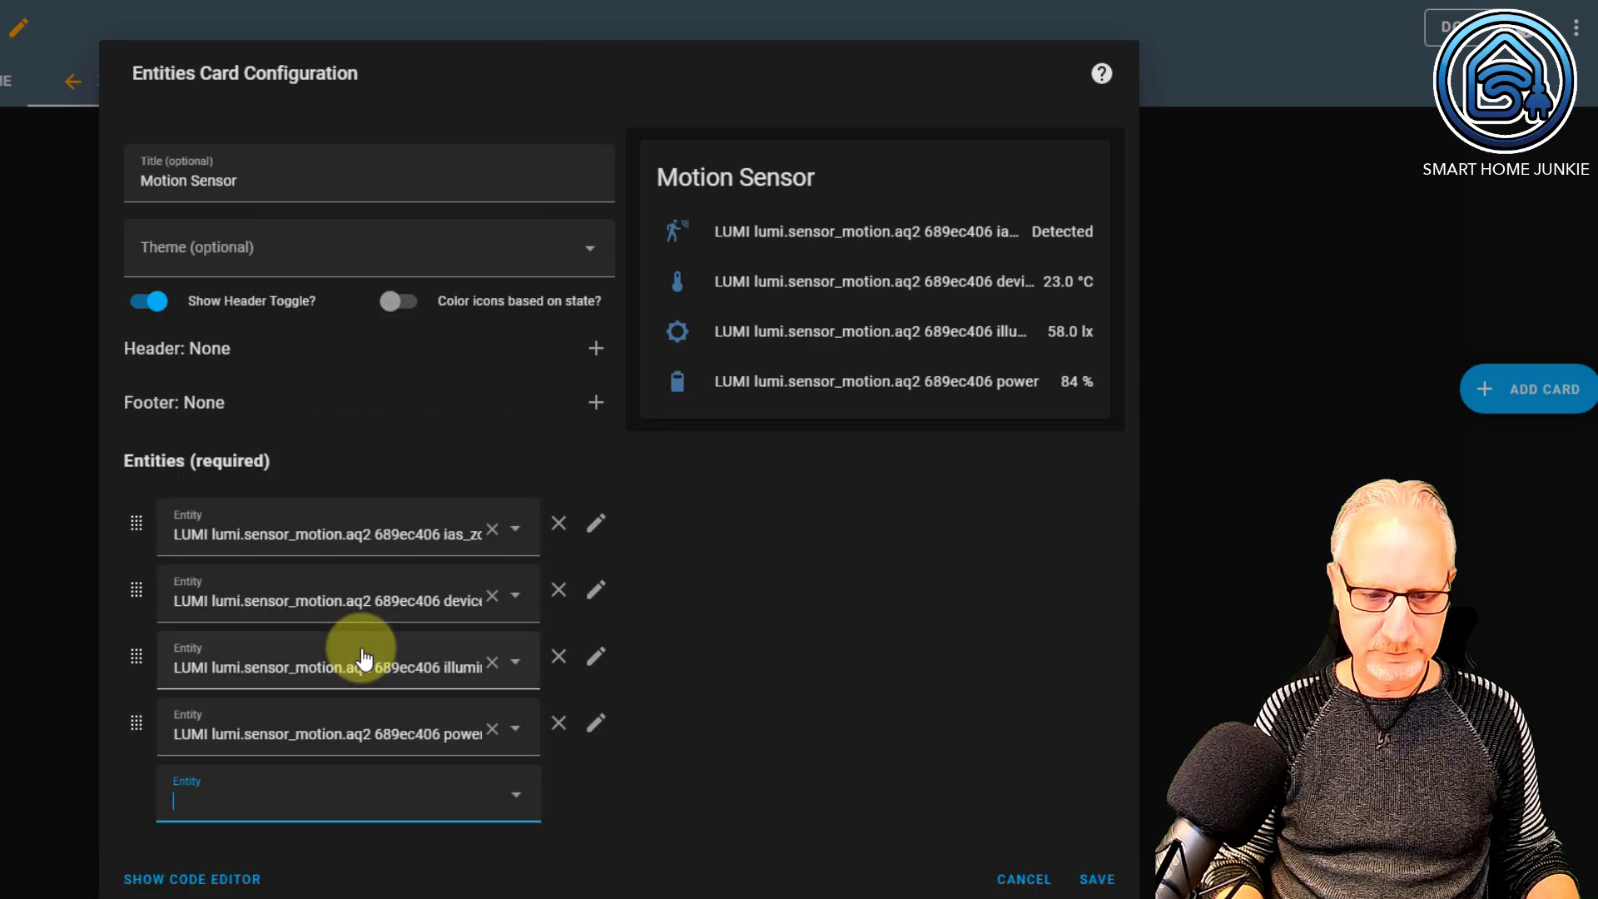
{"action": "type", "text": "Lumi"}
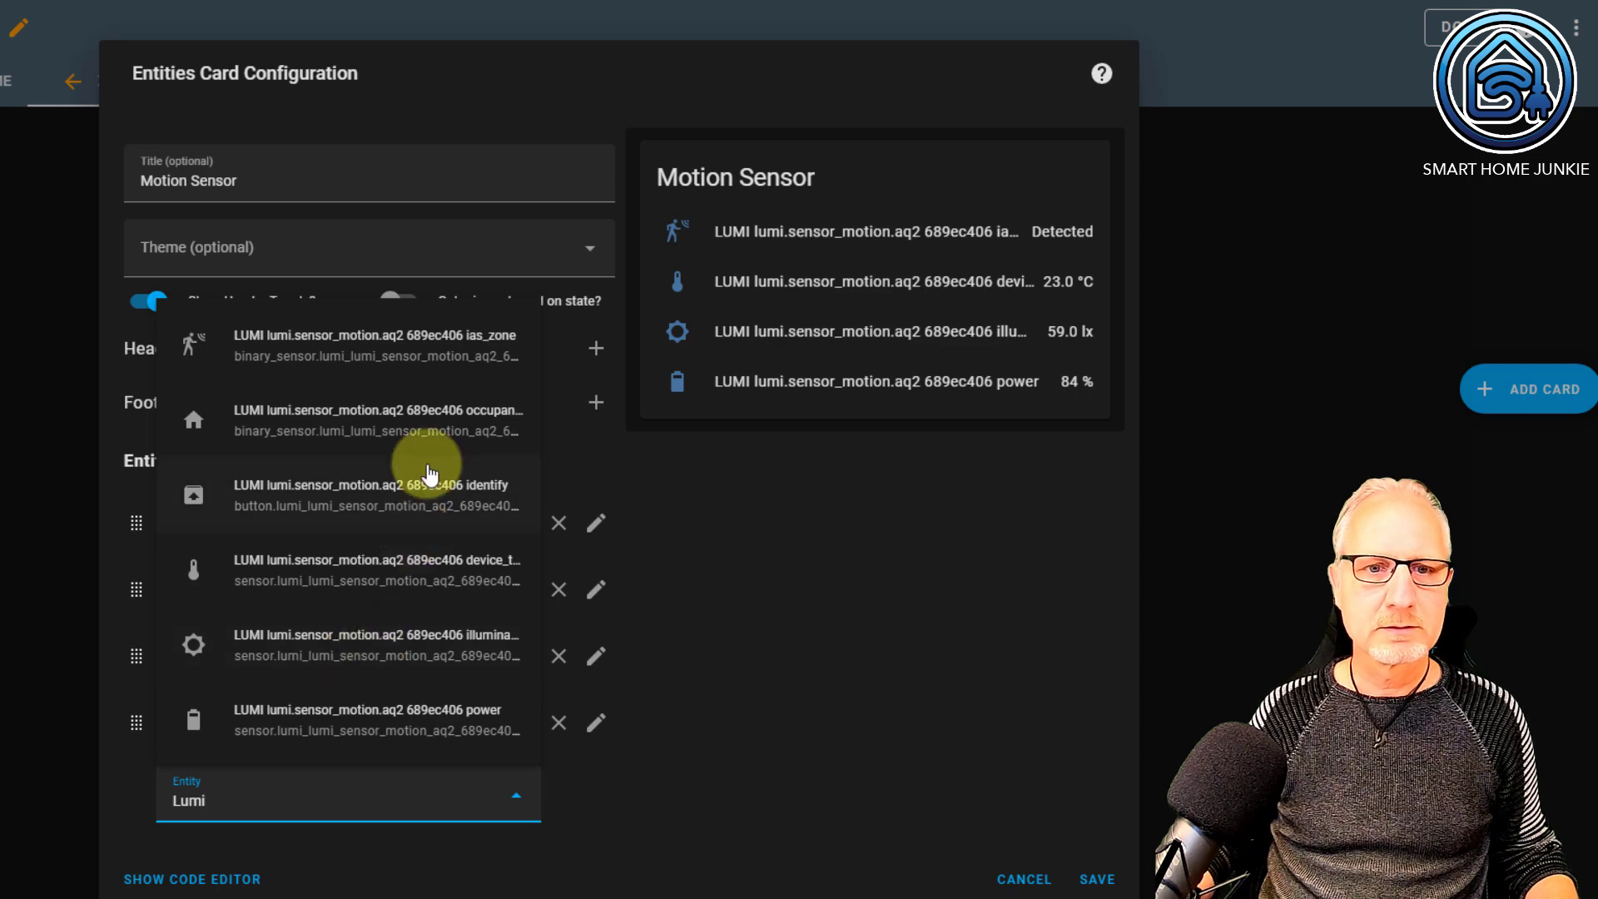
{"action": "left_click", "coordinate": [424, 418]}
{"action": "type", "text": "L"}
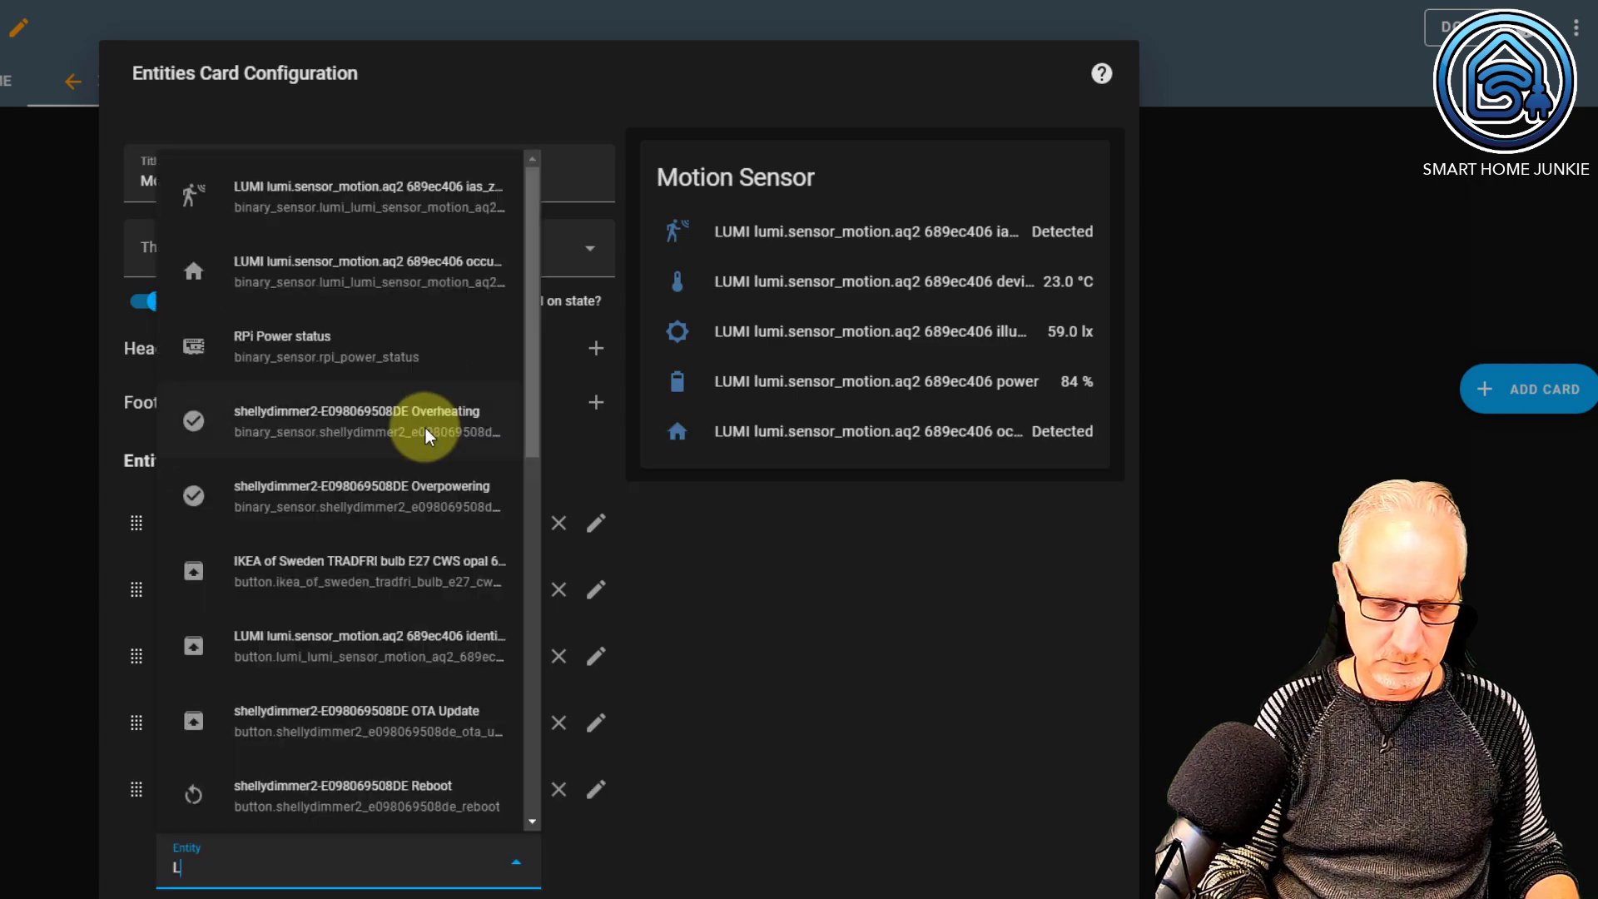
{"action": "type", "text": "umi"}
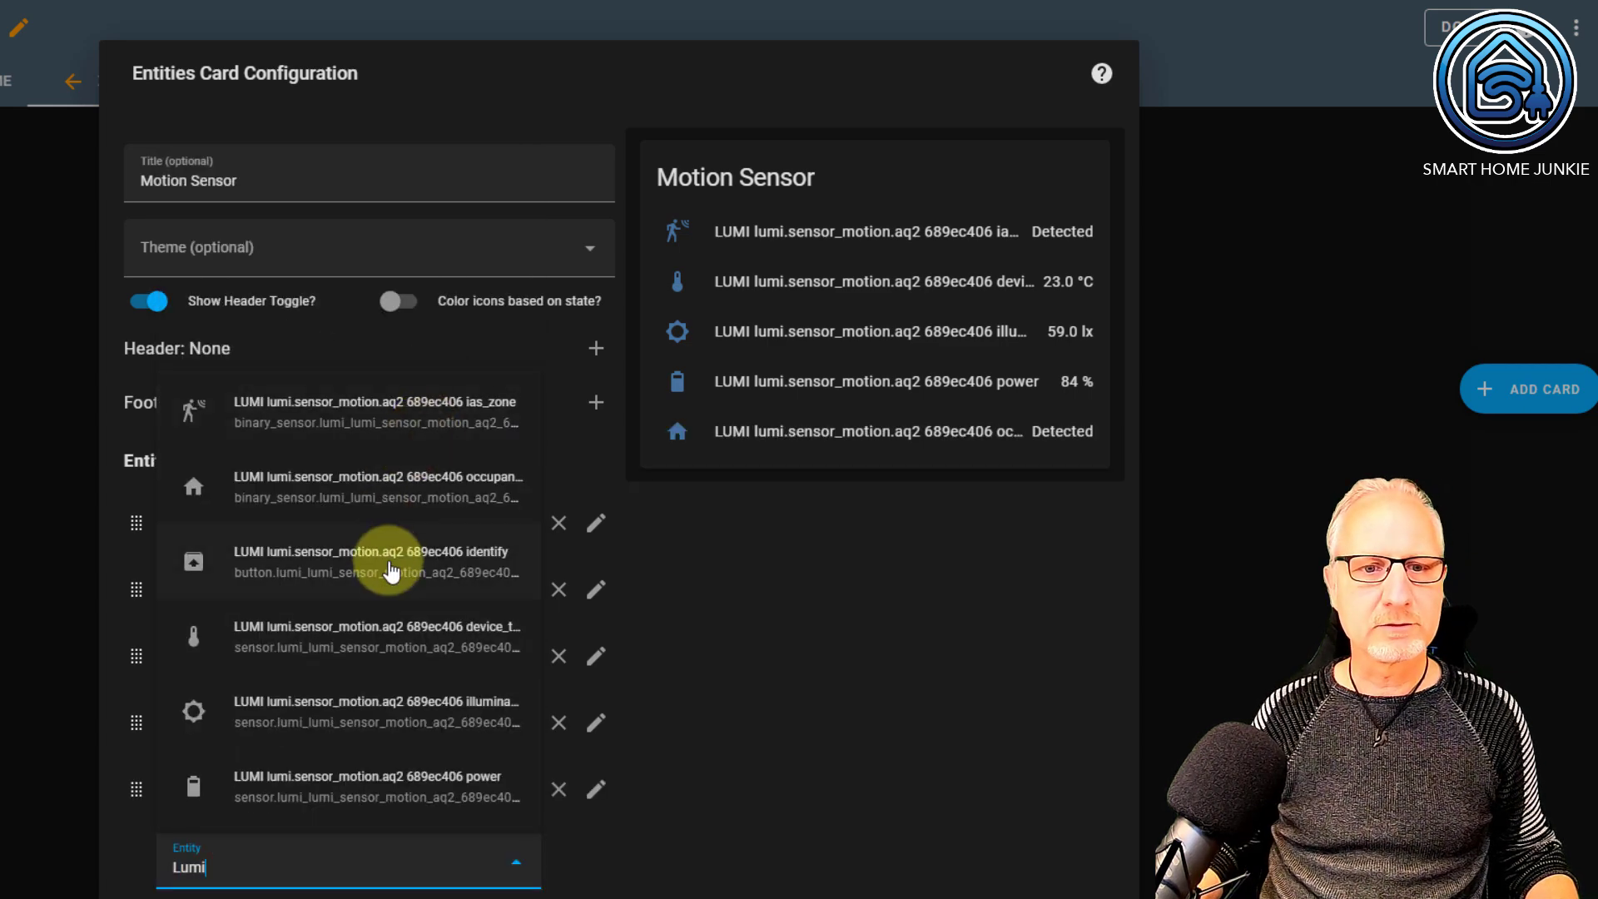
{"action": "left_click", "coordinate": [375, 555]}
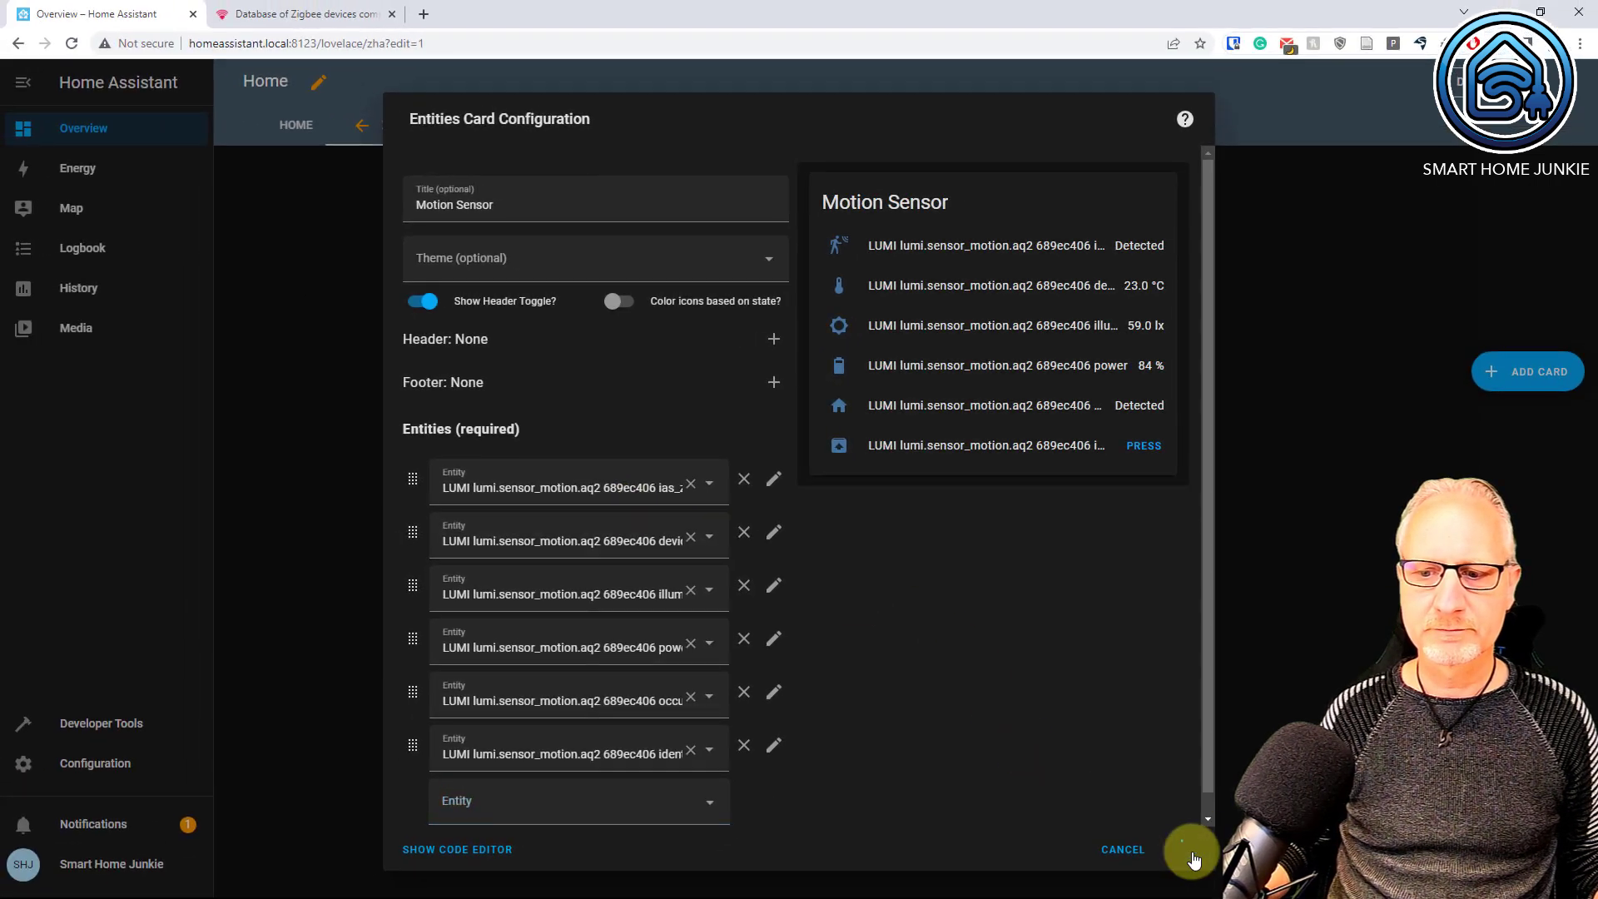
{"action": "left_click", "coordinate": [1188, 852]}
{"action": "left_click", "coordinate": [1479, 88]}
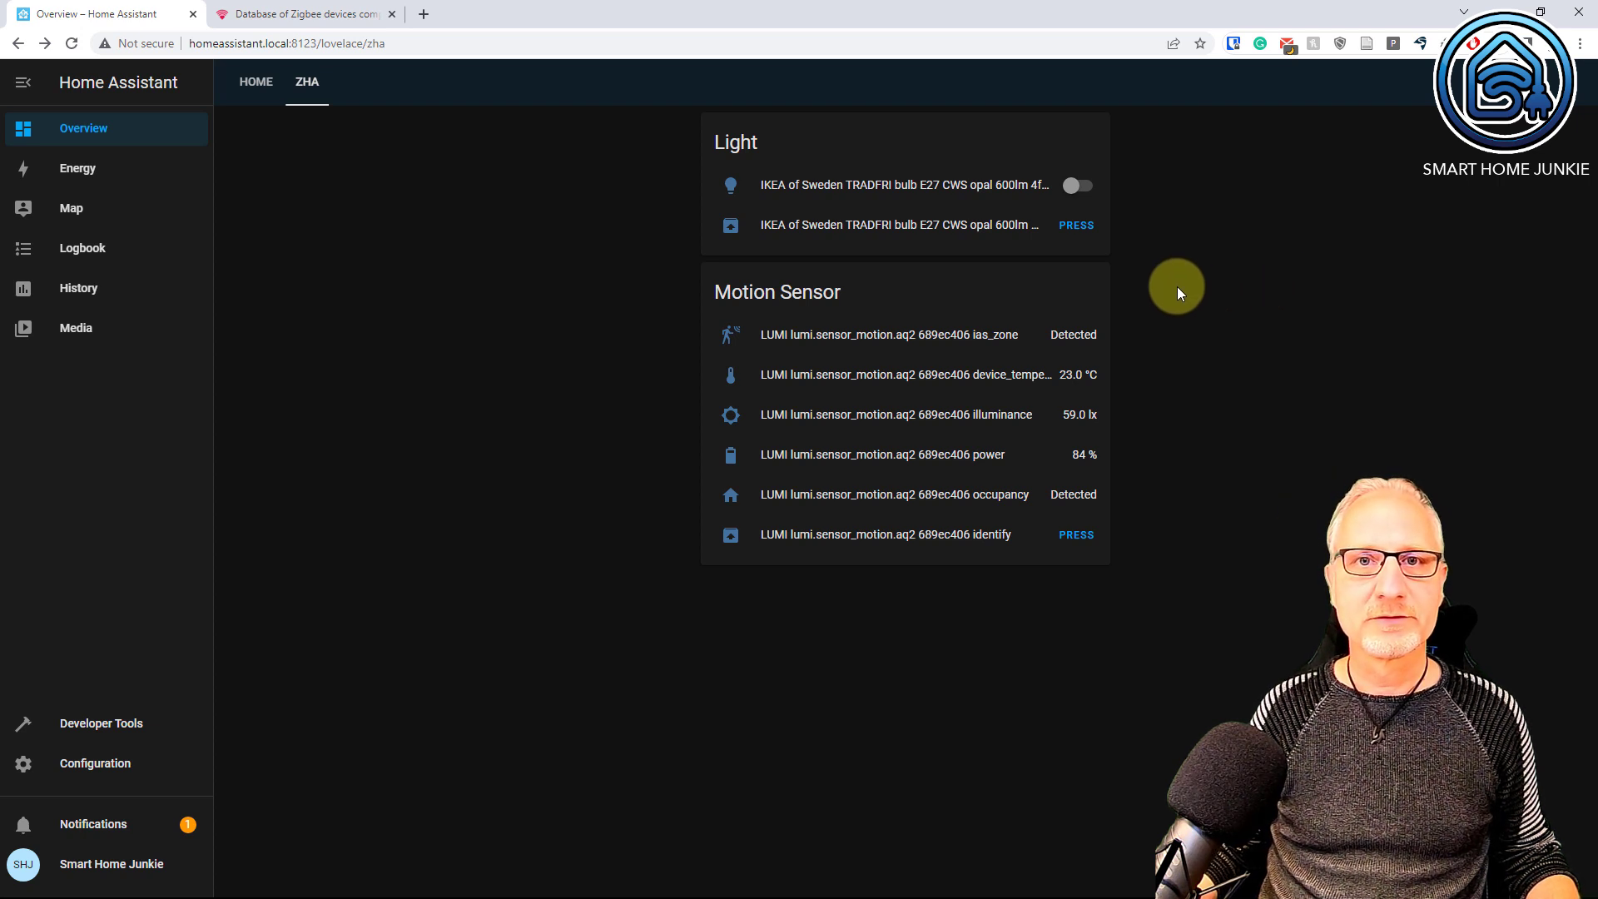
Start Zigbee device pairing from Devices & Services to add the TS0121 plug.
{"action": "left_click", "coordinate": [137, 770]}
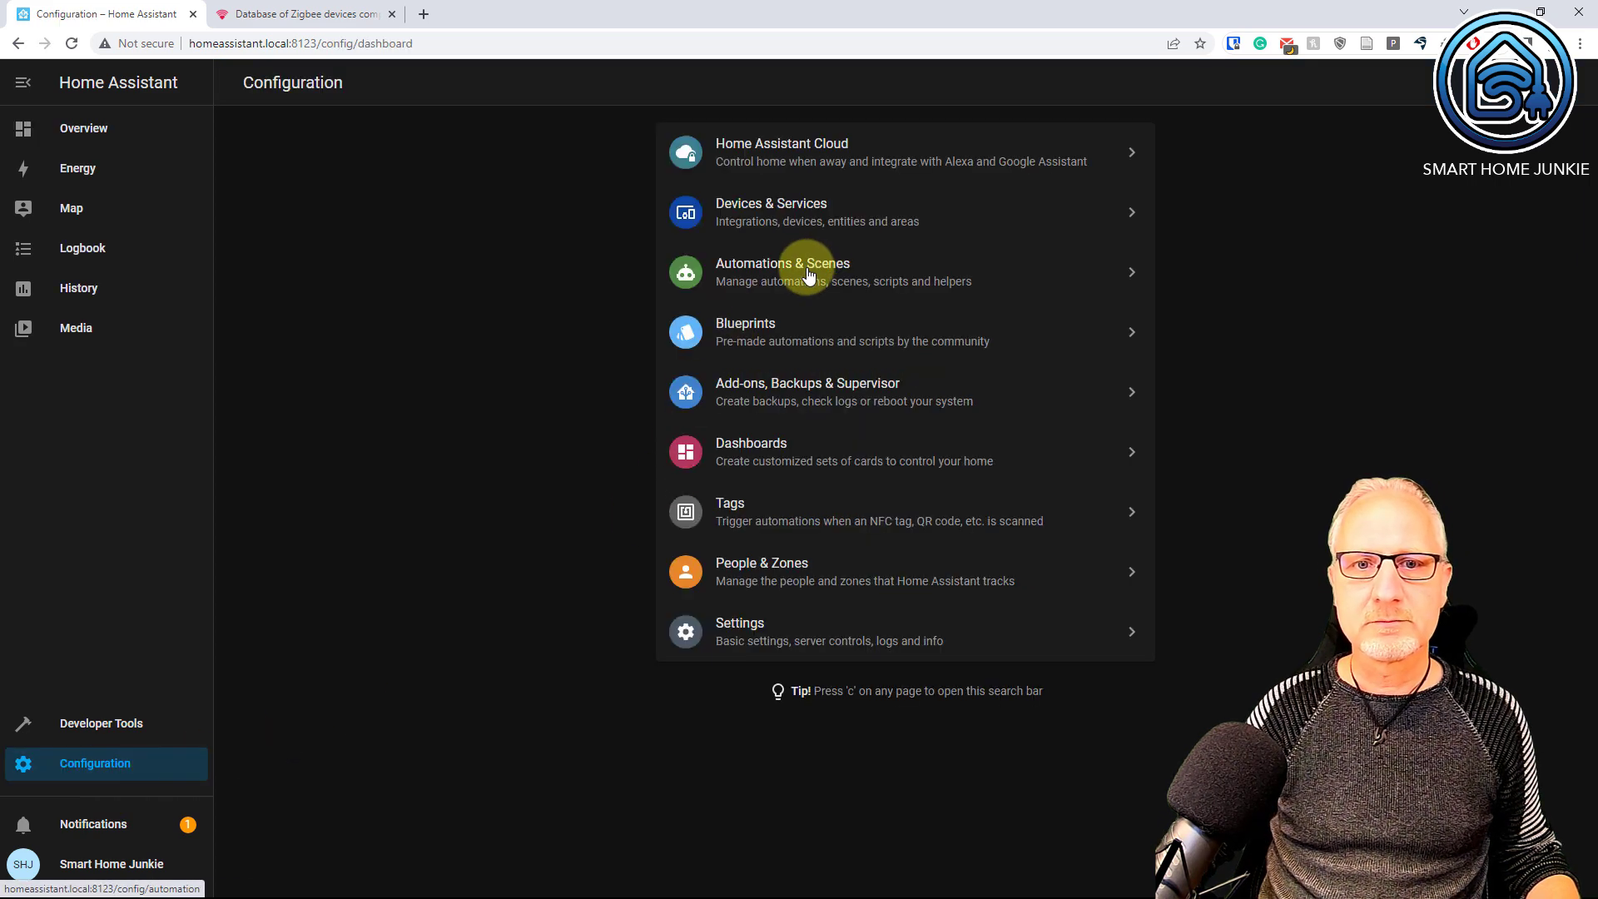
{"action": "left_click", "coordinate": [791, 225]}
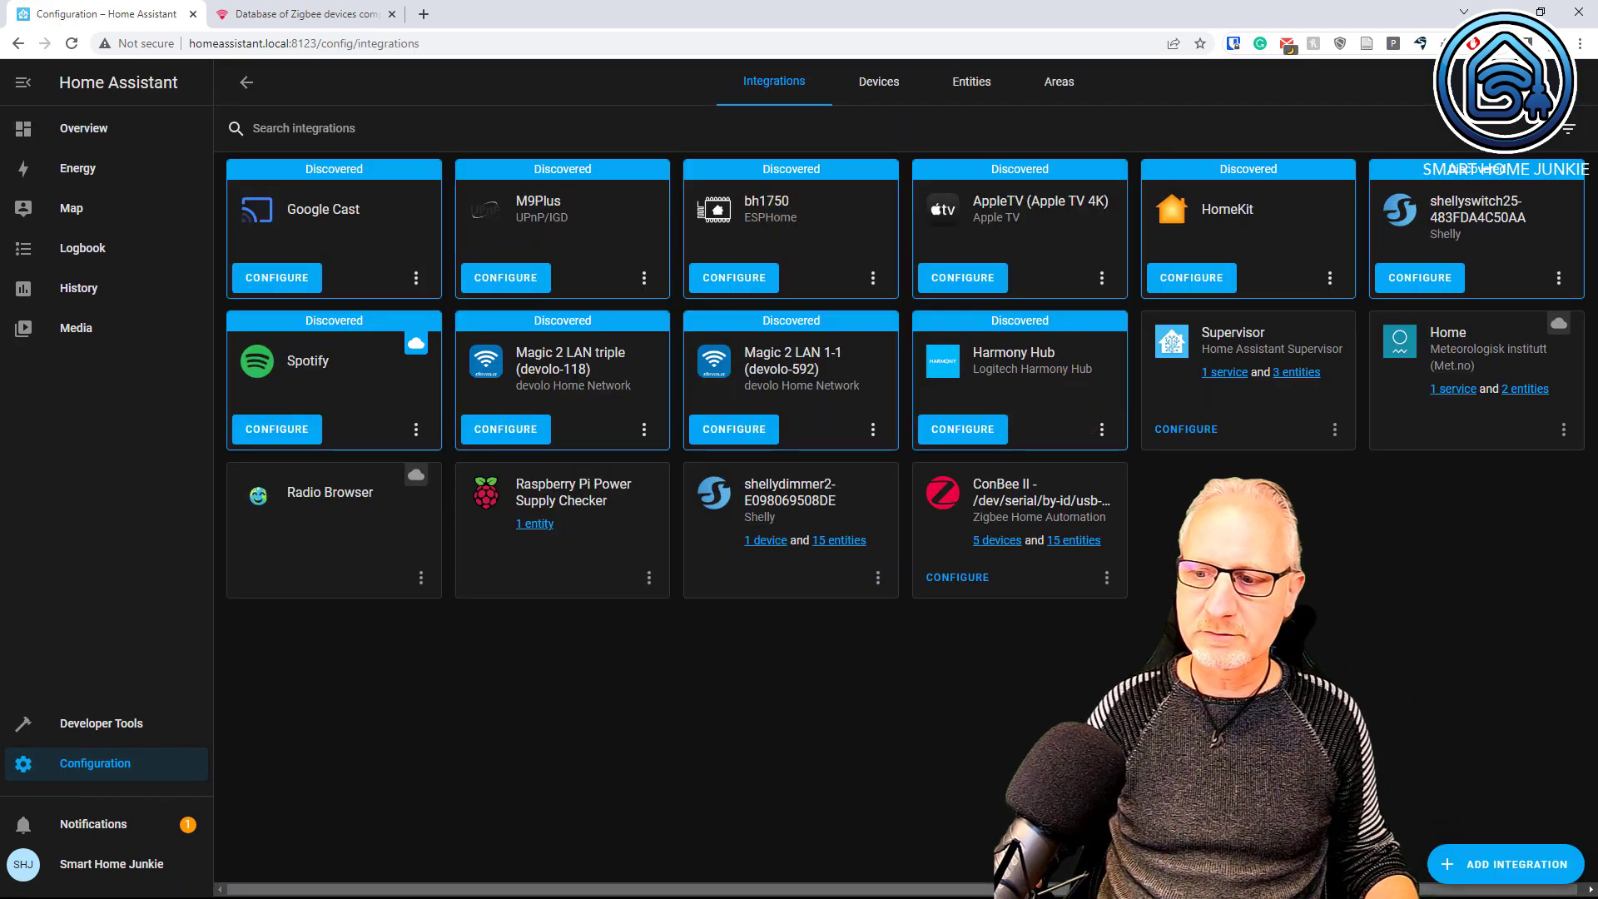
{"action": "left_click", "coordinate": [1524, 864]}
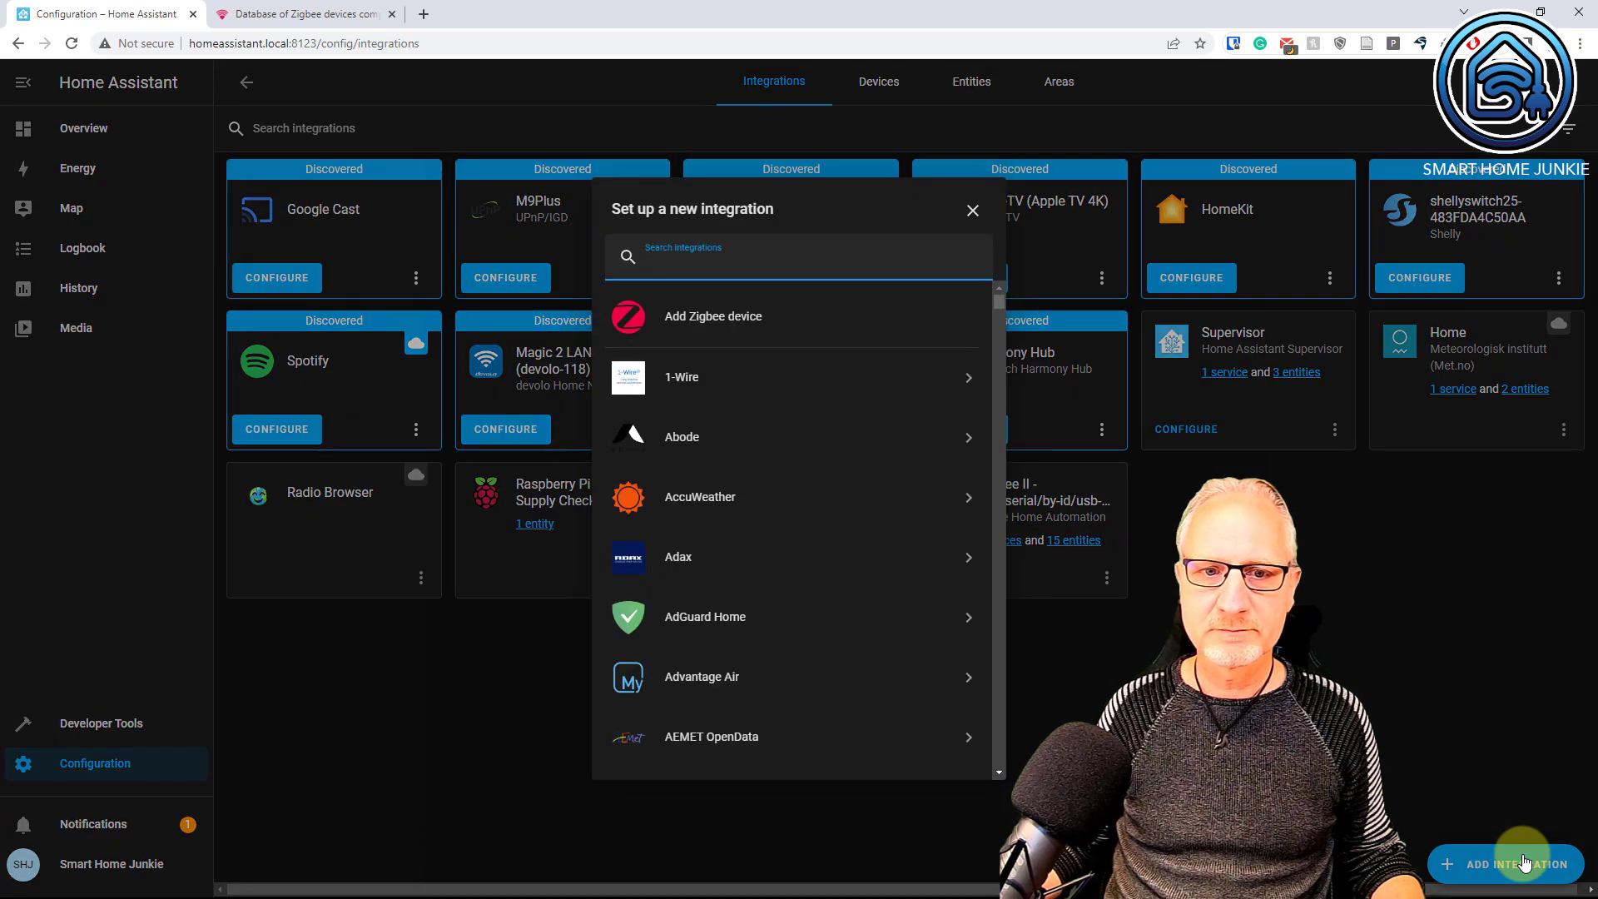
{"action": "left_click", "coordinate": [742, 322]}
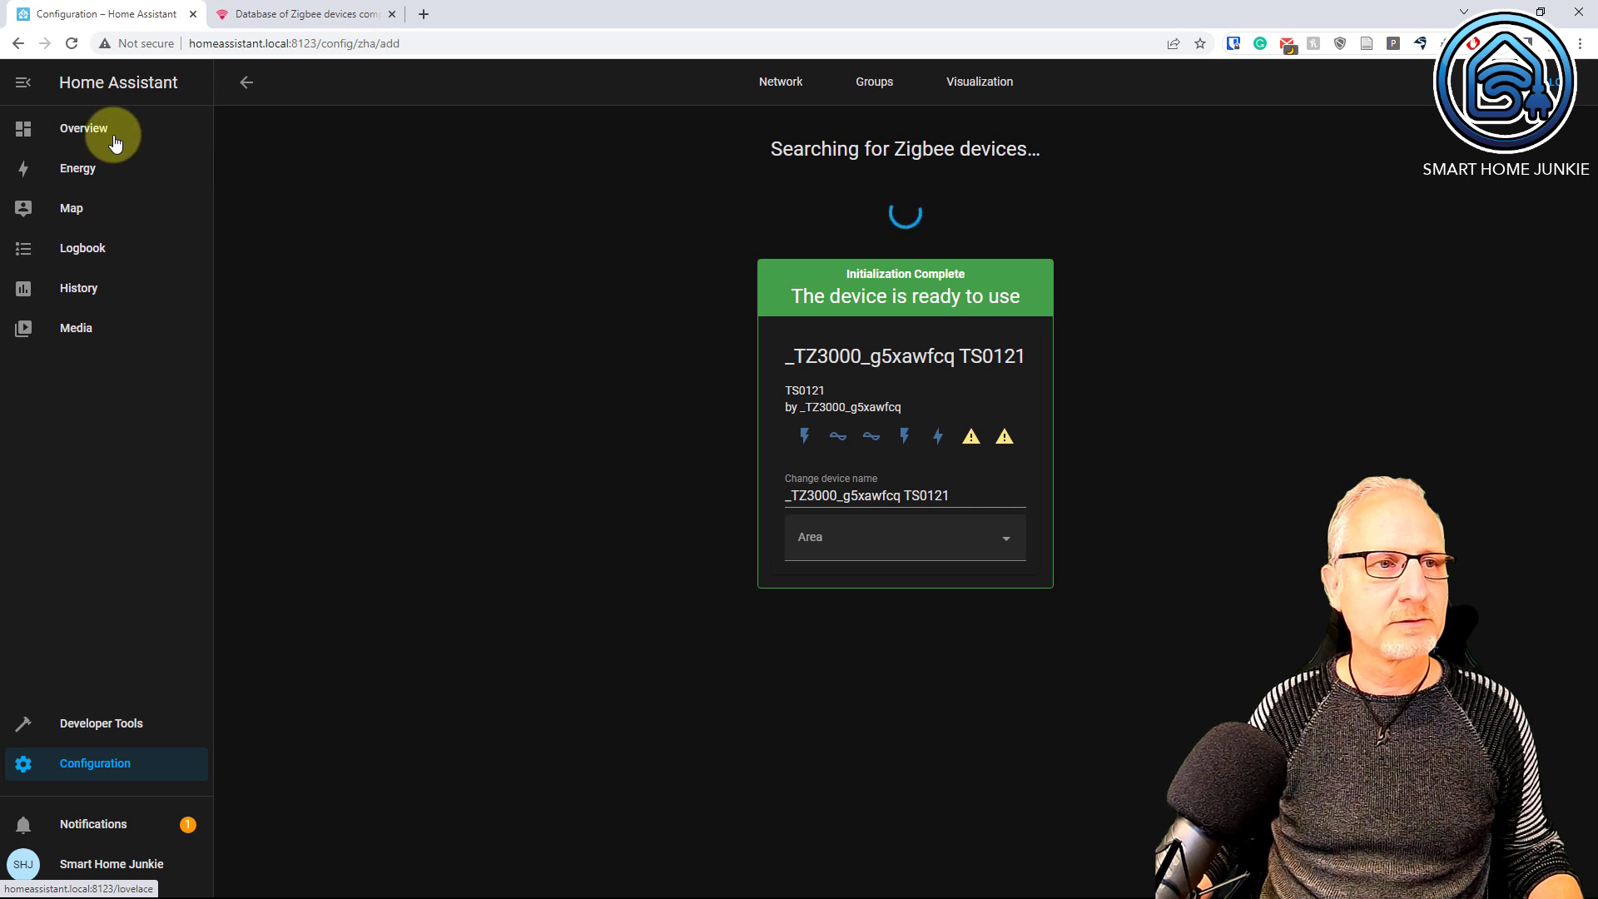
Put the ZHA dashboard into edit mode and add a new Entities card.
{"action": "left_click", "coordinate": [88, 130]}
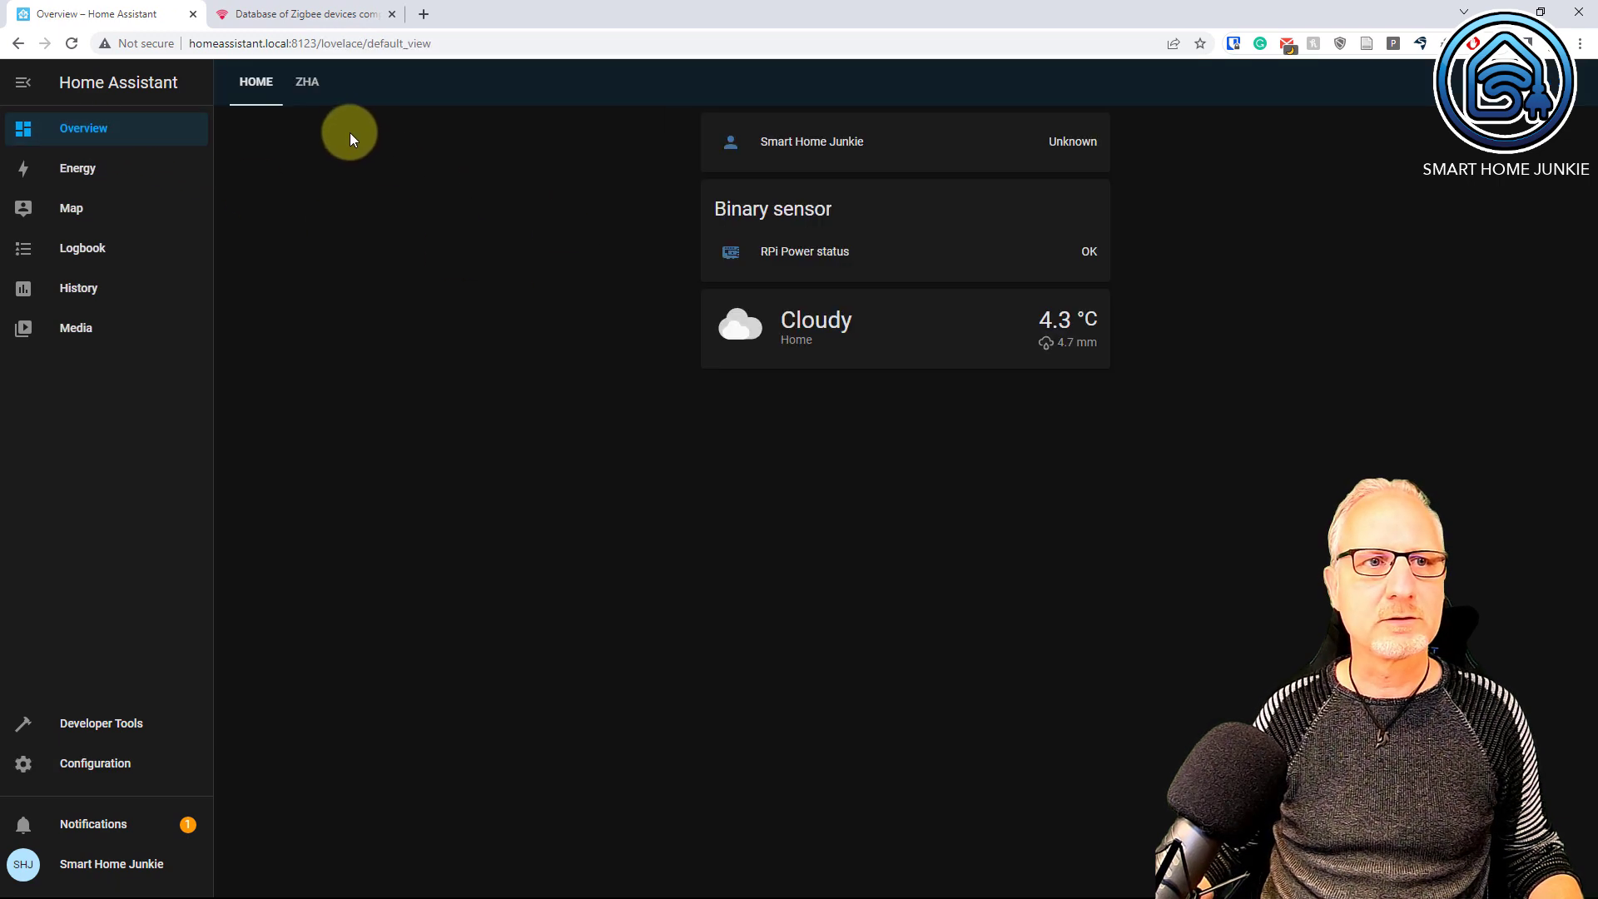
{"action": "left_click", "coordinate": [308, 85]}
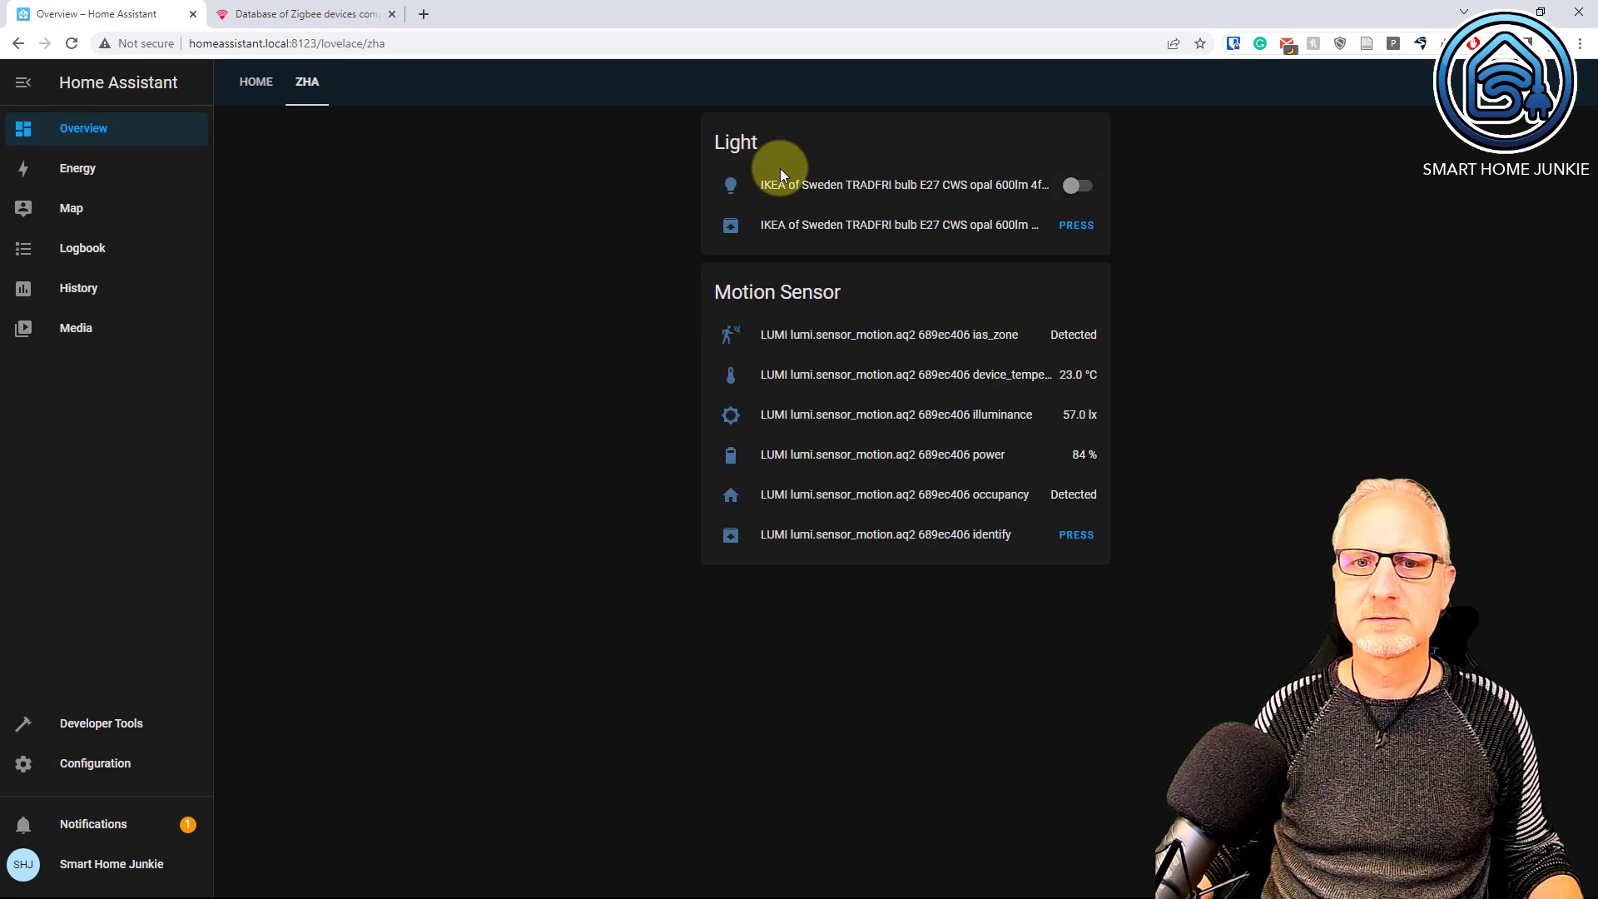
{"action": "left_click", "coordinate": [1565, 83]}
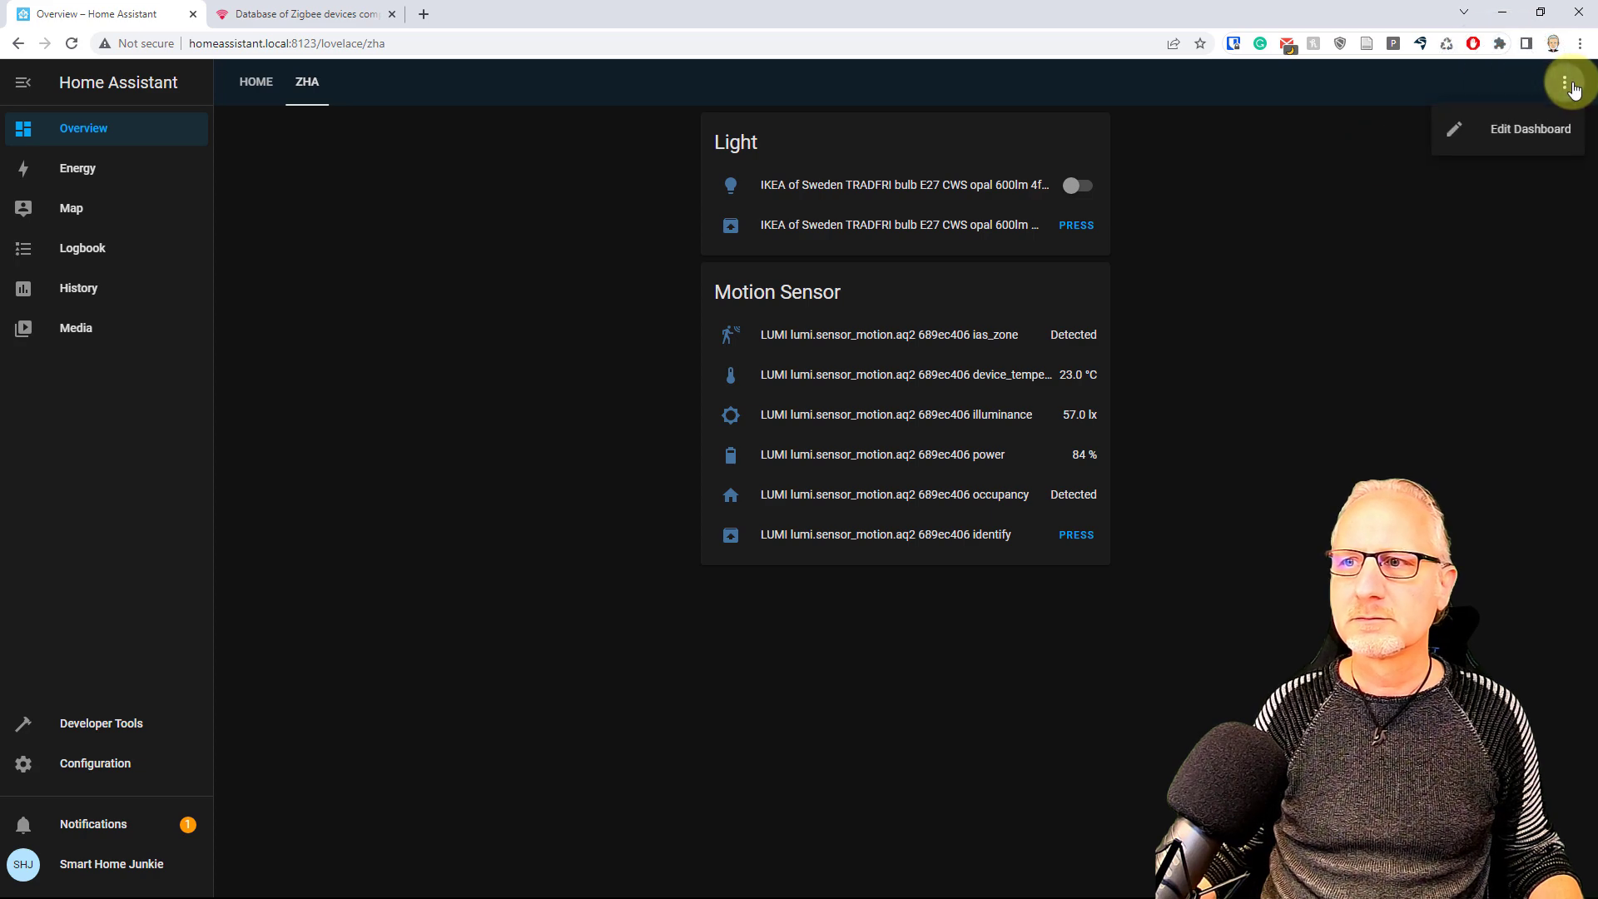
{"action": "left_click", "coordinate": [1539, 131]}
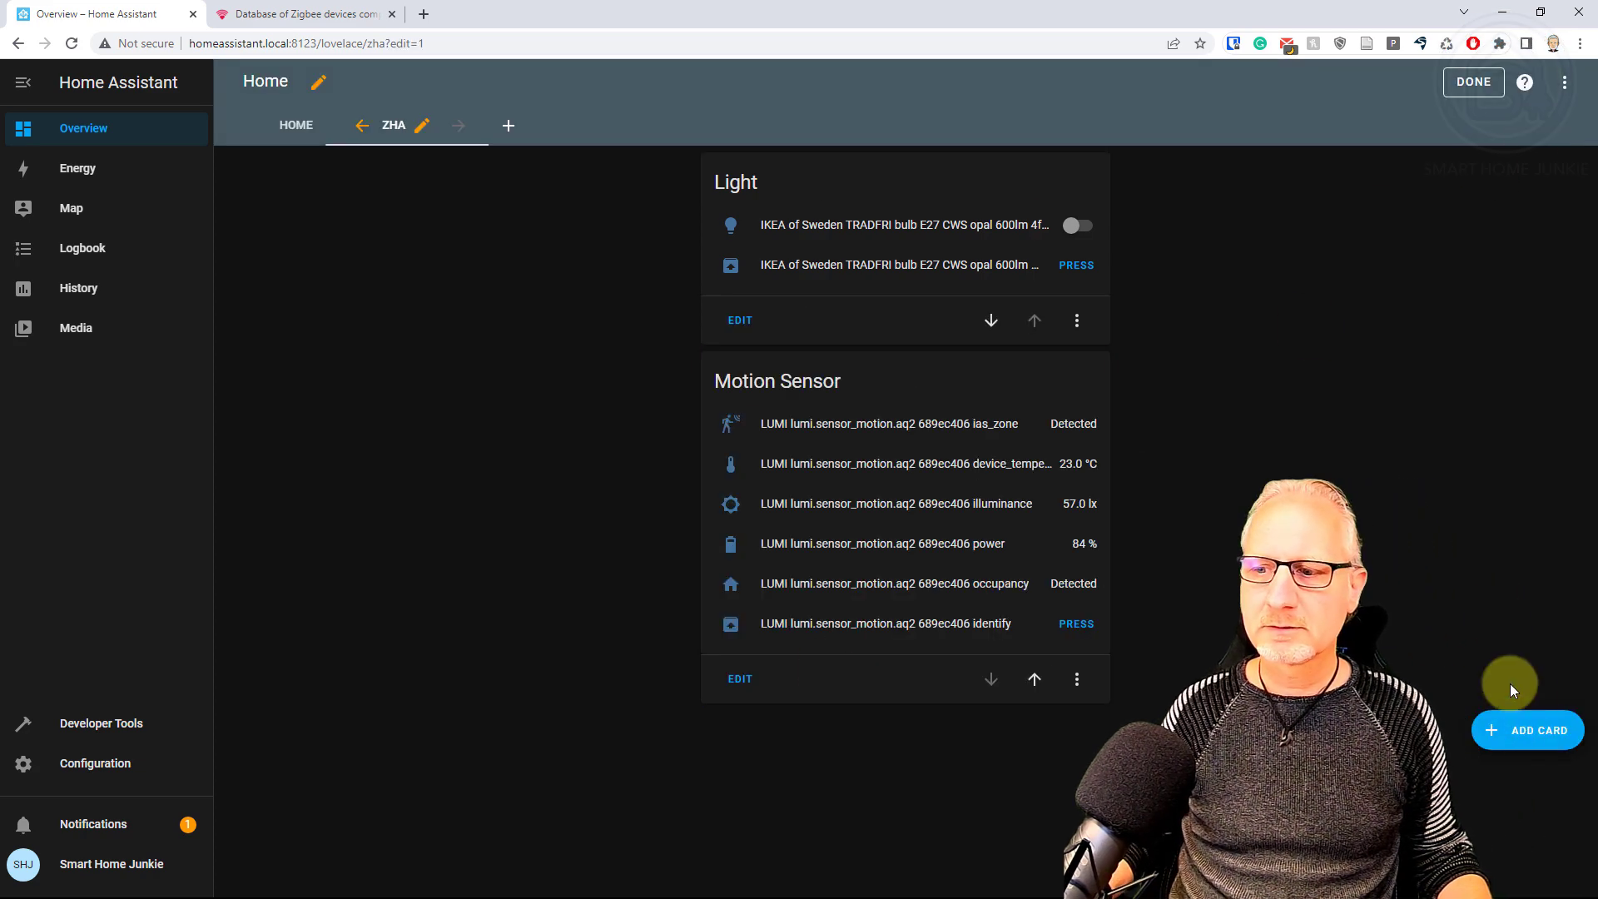
{"action": "left_click", "coordinate": [1524, 731]}
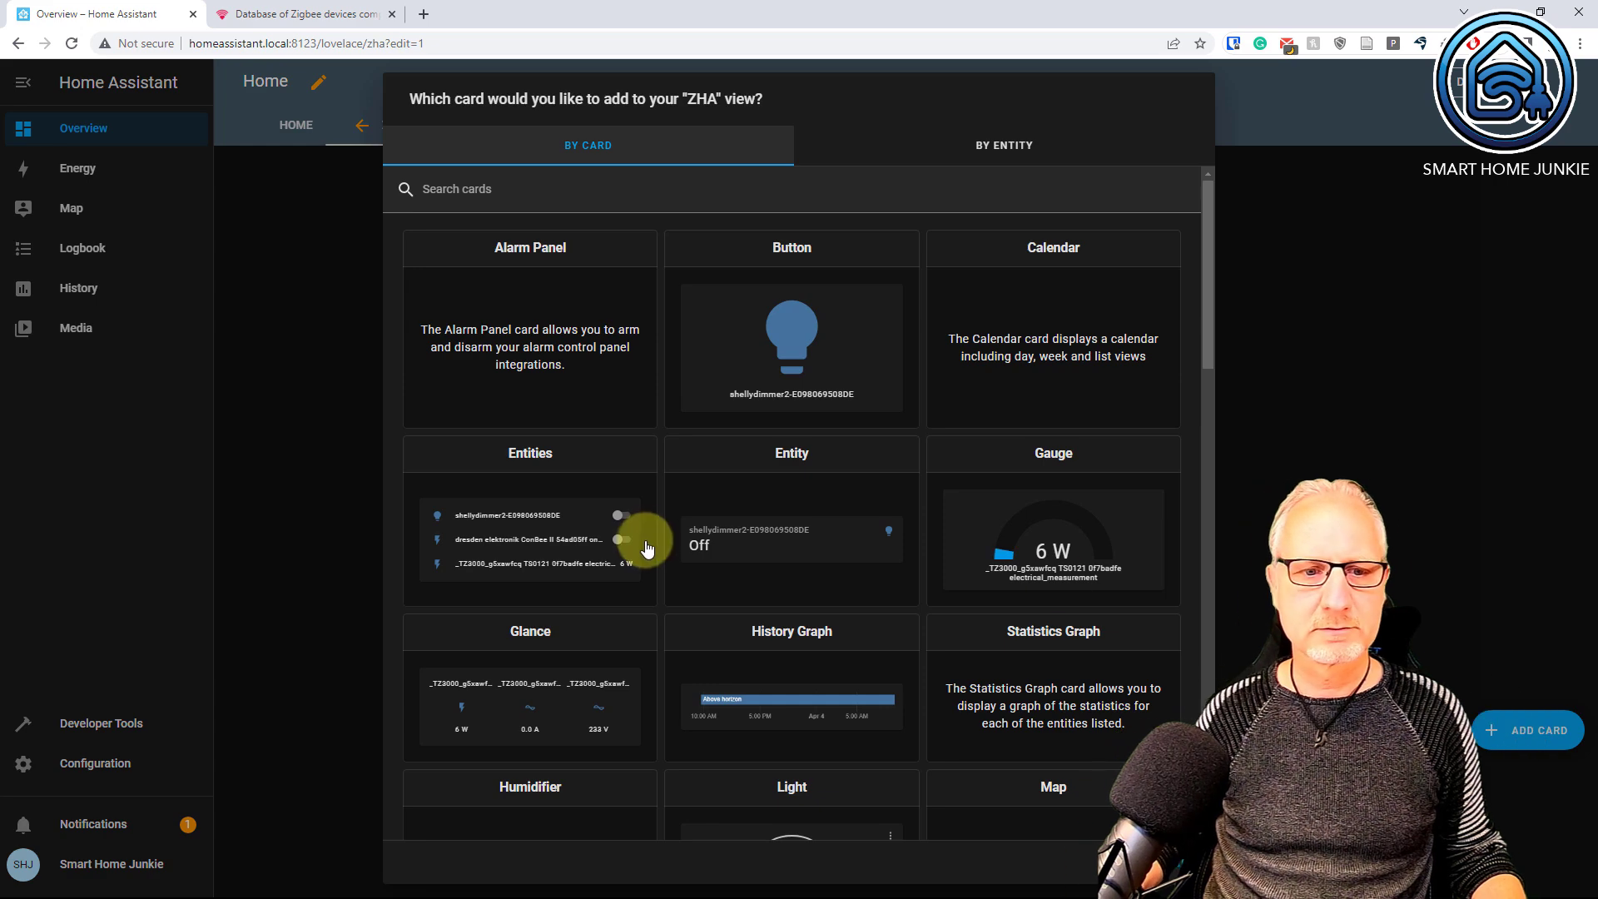
{"action": "left_click", "coordinate": [560, 507]}
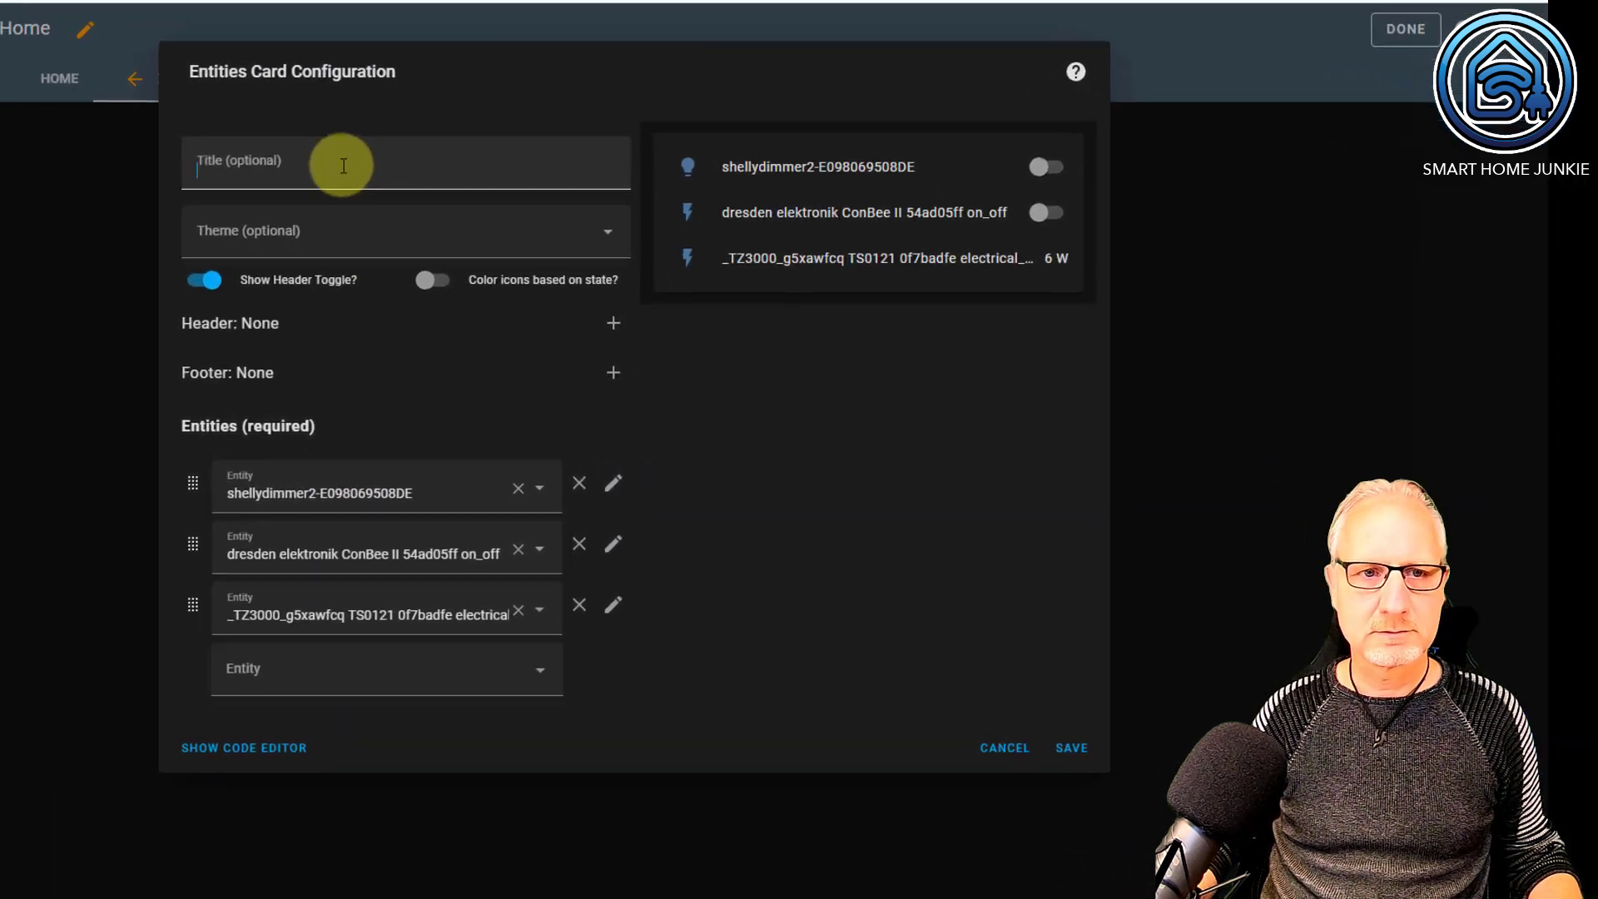
Title the card 'Smart Plug' and remove the suggested entities.
{"action": "left_click", "coordinate": [543, 200]}
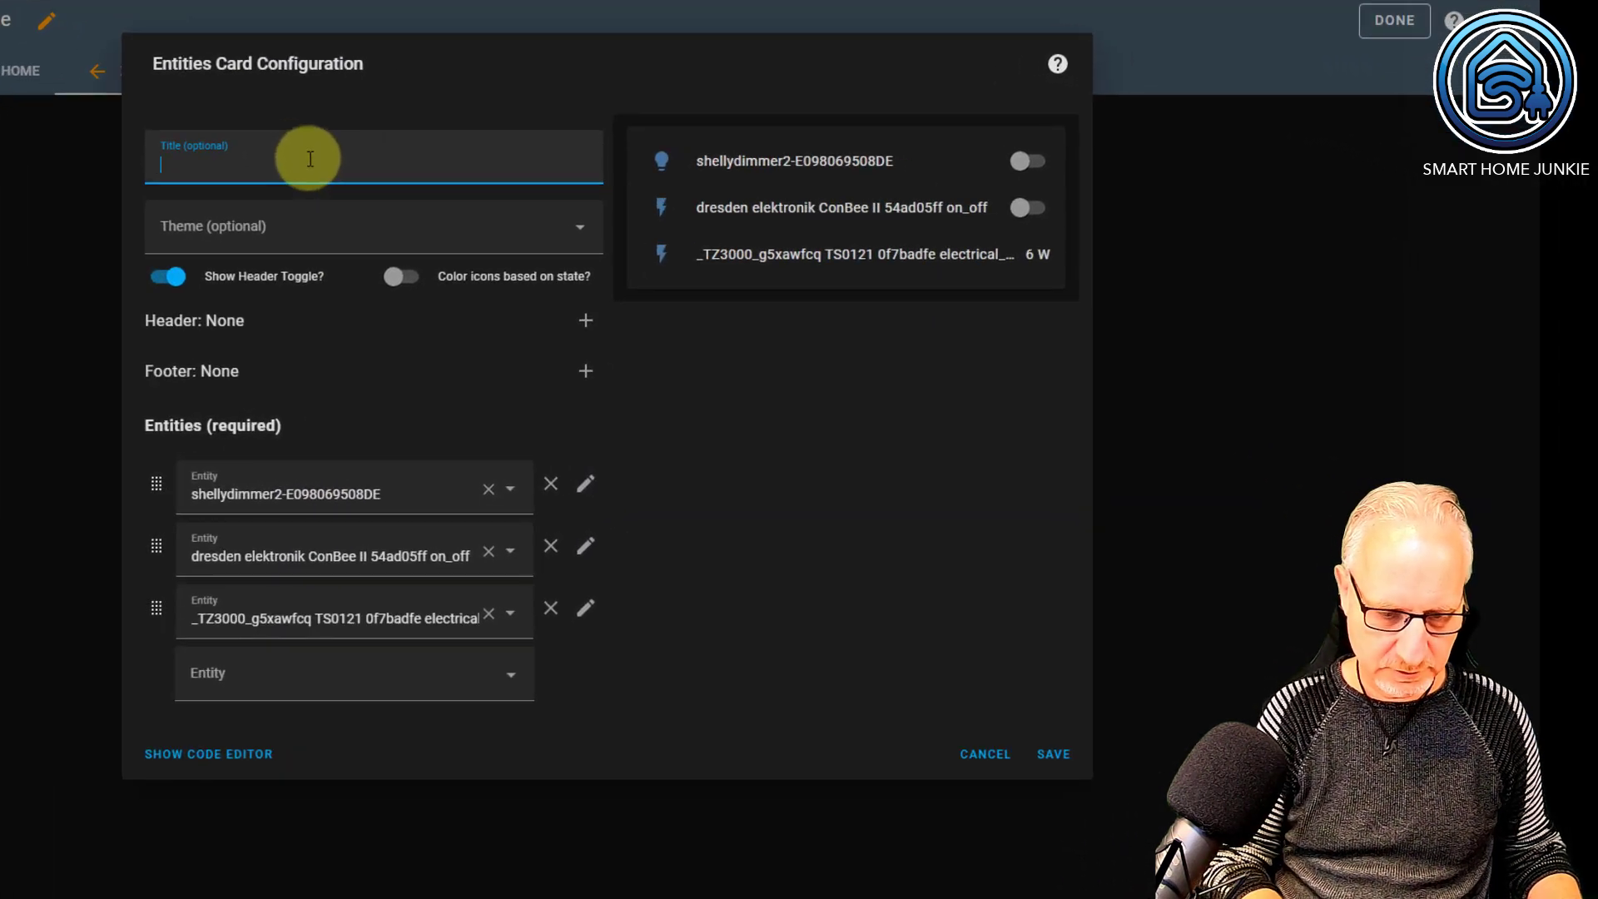
{"action": "type", "text": "Smart Plug"}
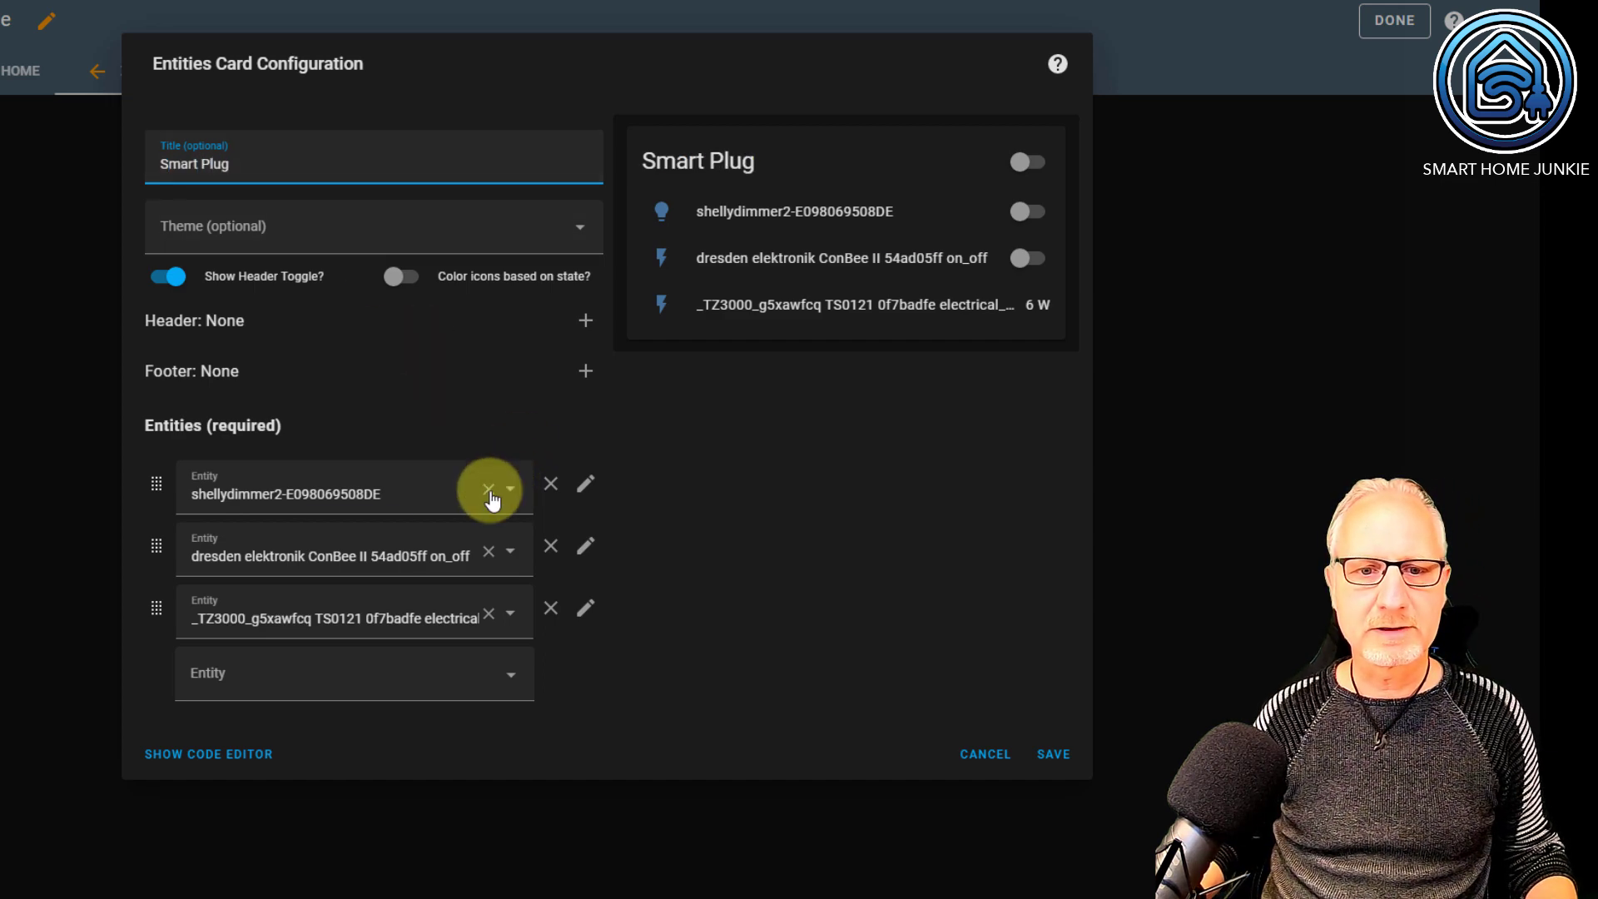
{"action": "left_click", "coordinate": [489, 490]}
{"action": "left_click", "coordinate": [490, 493]}
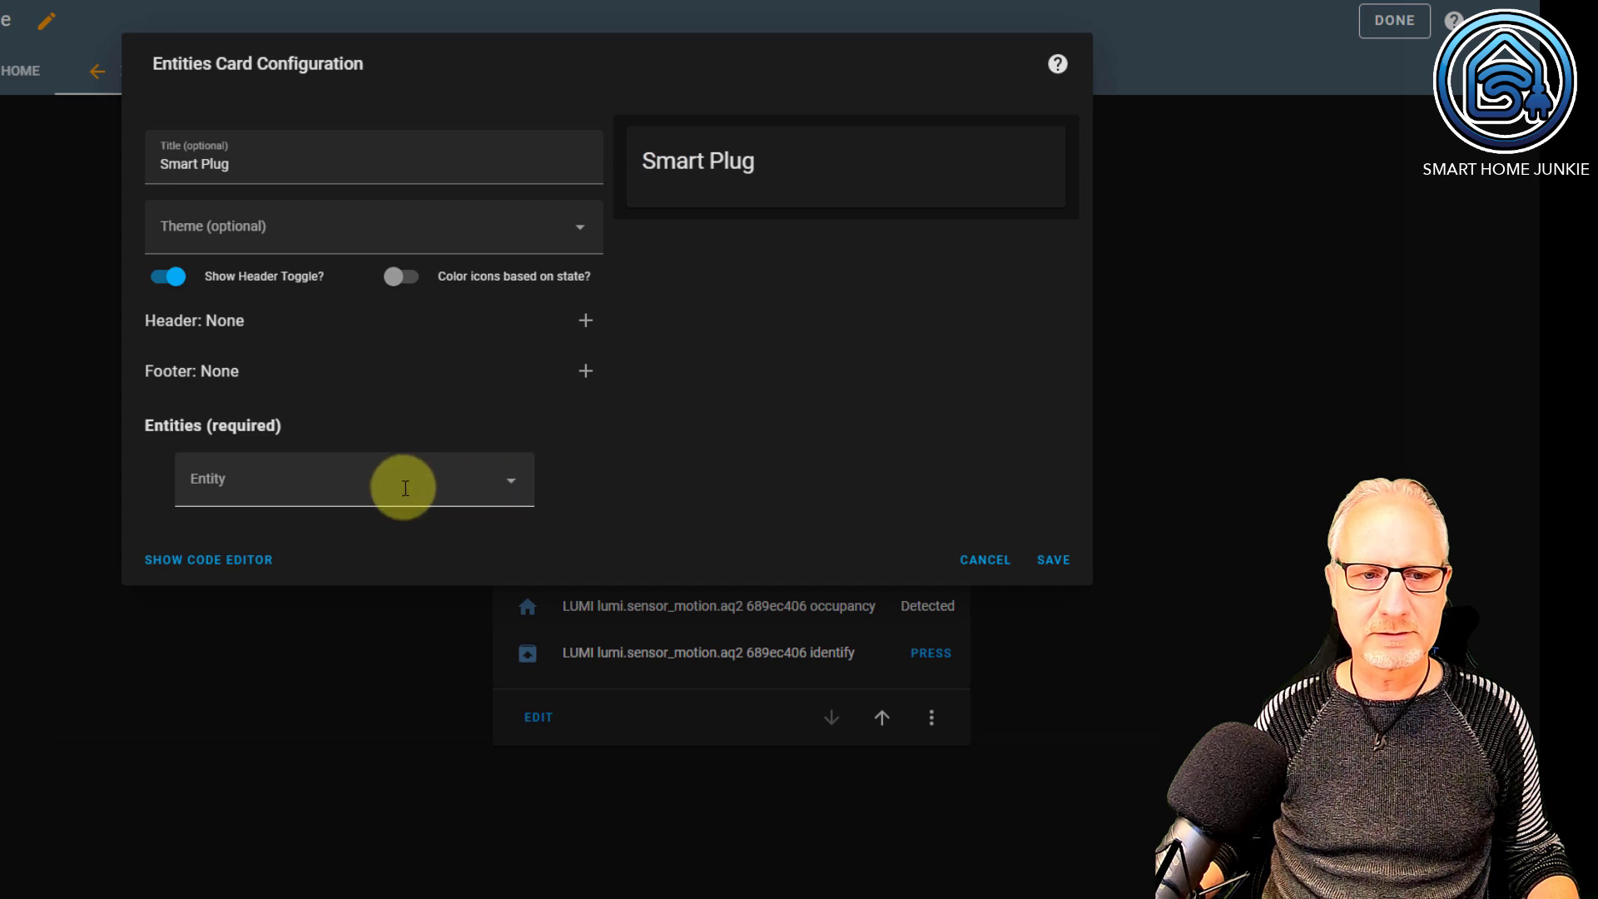
Add the plug's on_off, smartenergy, voltage, current and power entities to the card.
{"action": "left_click", "coordinate": [511, 456]}
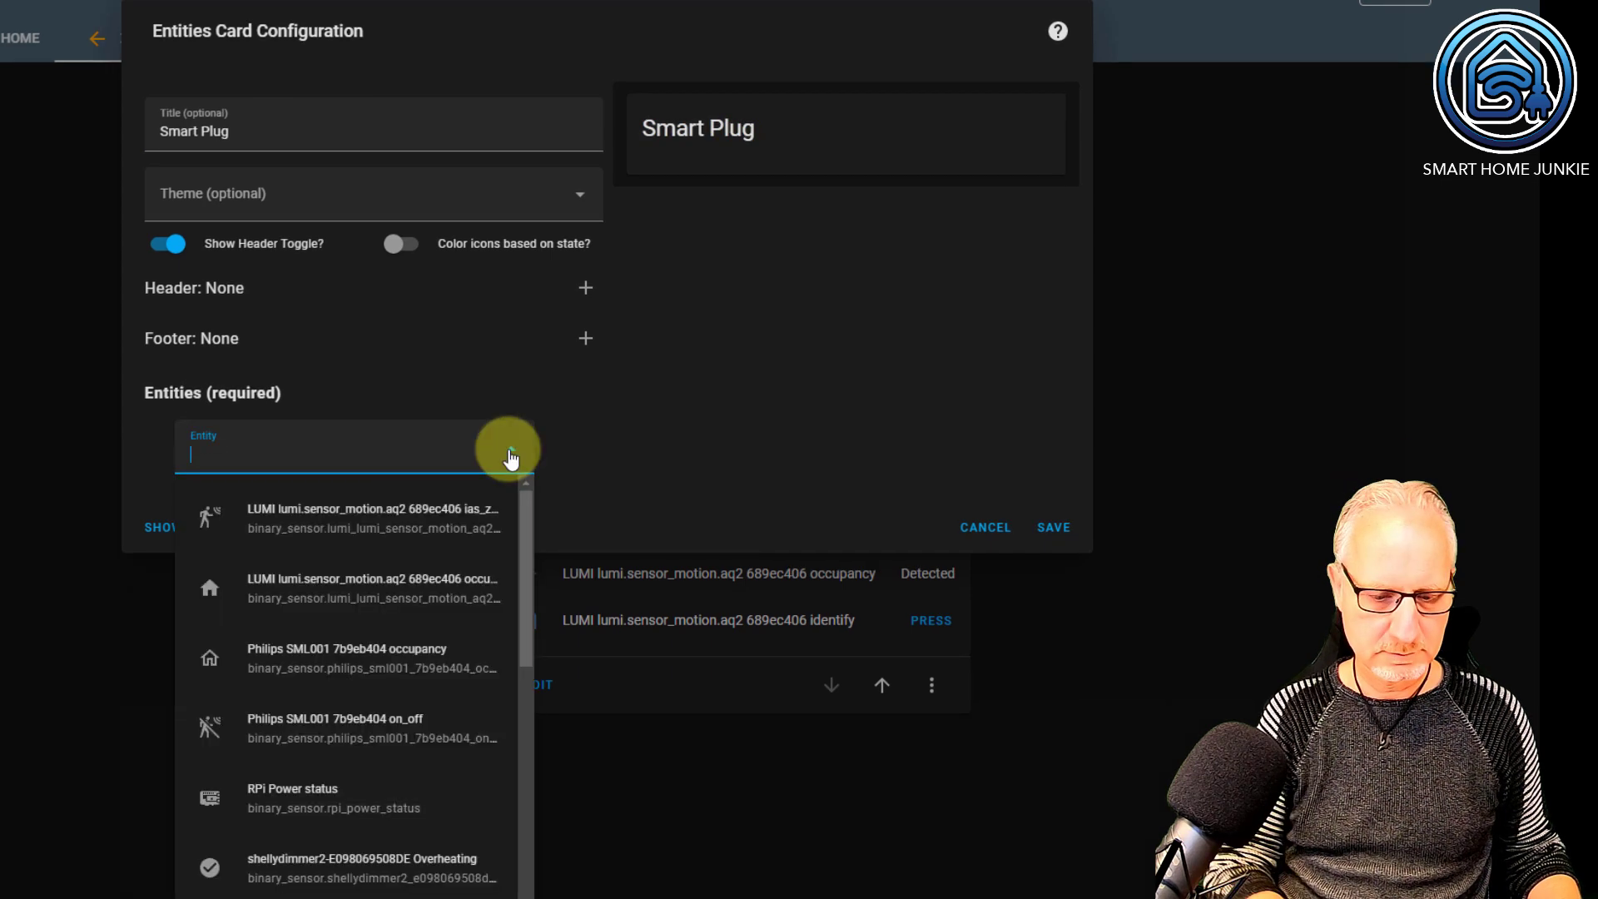
{"action": "type", "text": "TZ"}
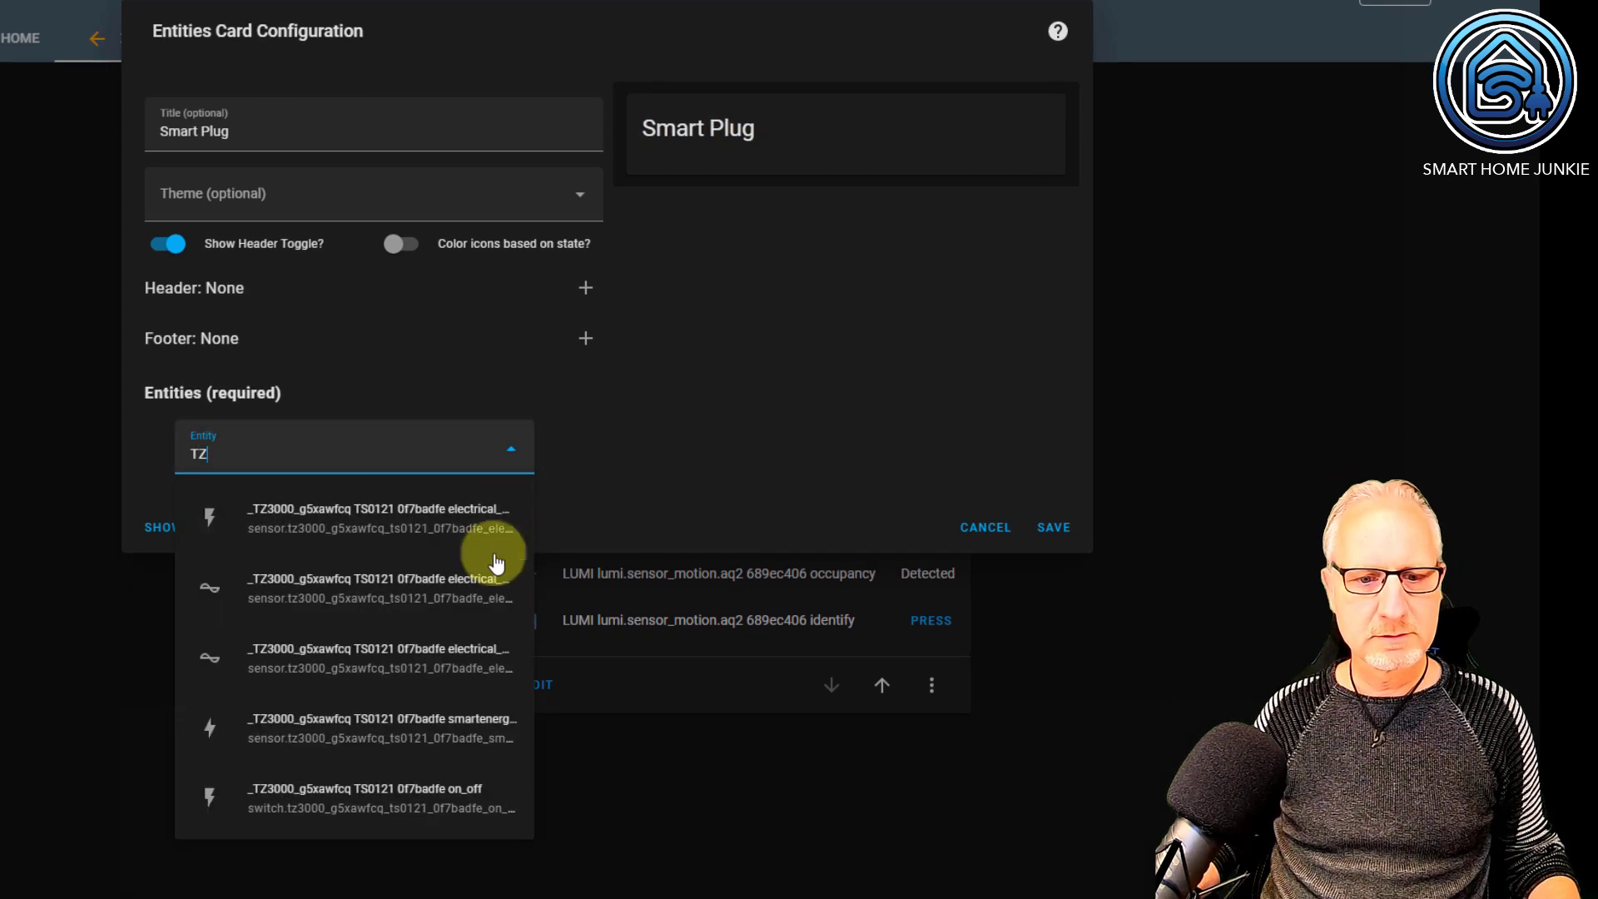
{"action": "left_click", "coordinate": [419, 810]}
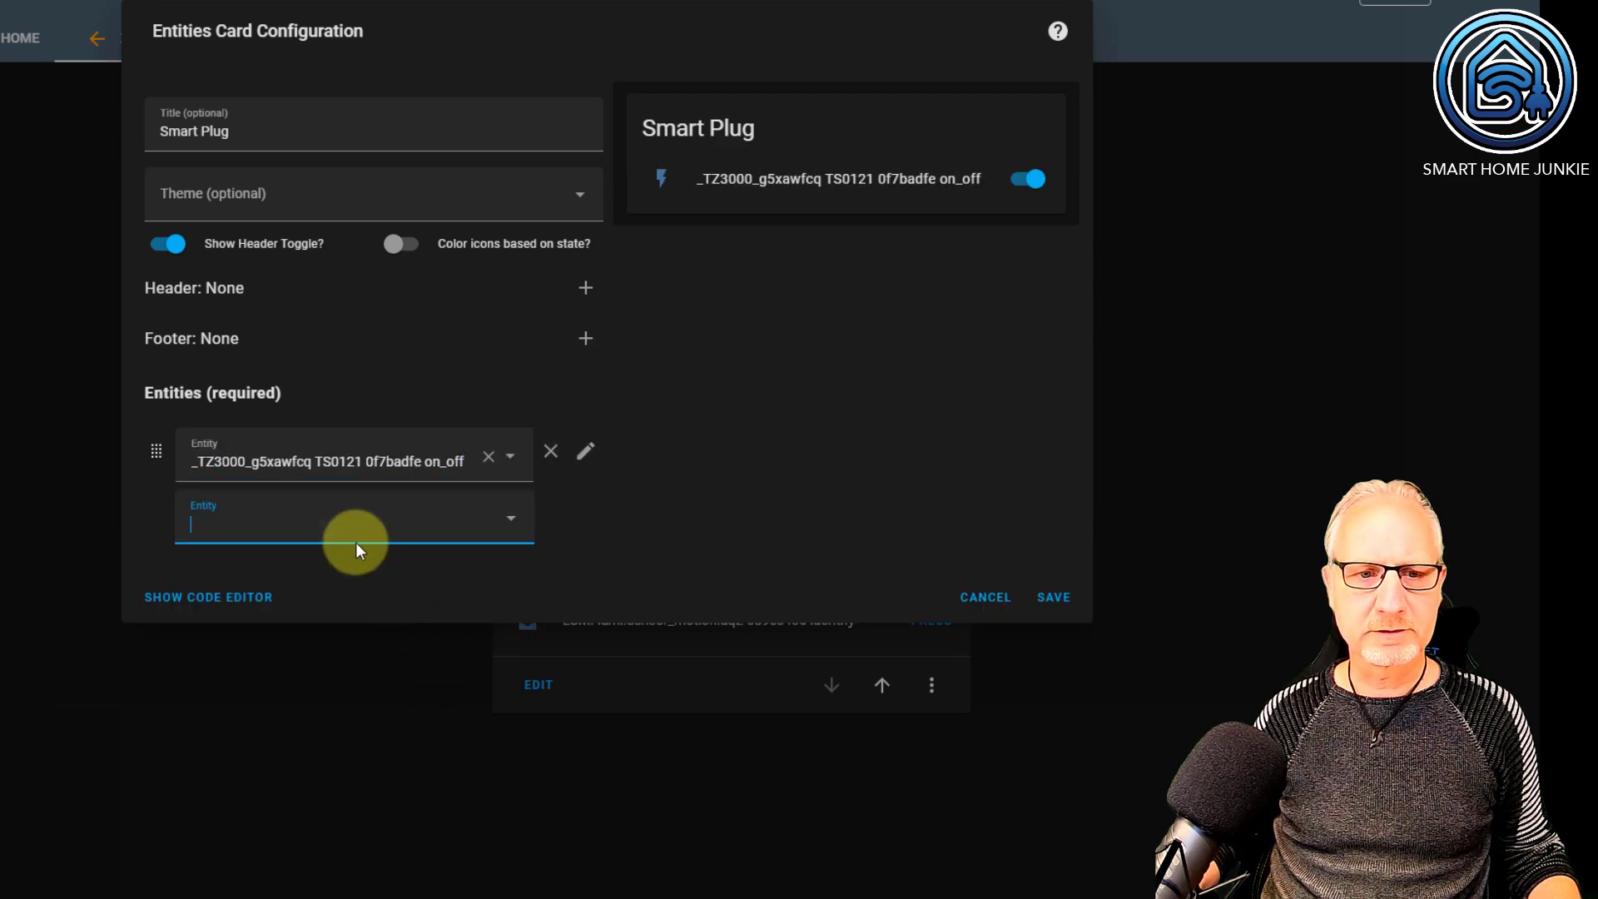
{"action": "left_click", "coordinate": [367, 521]}
{"action": "type", "text": "TZ"}
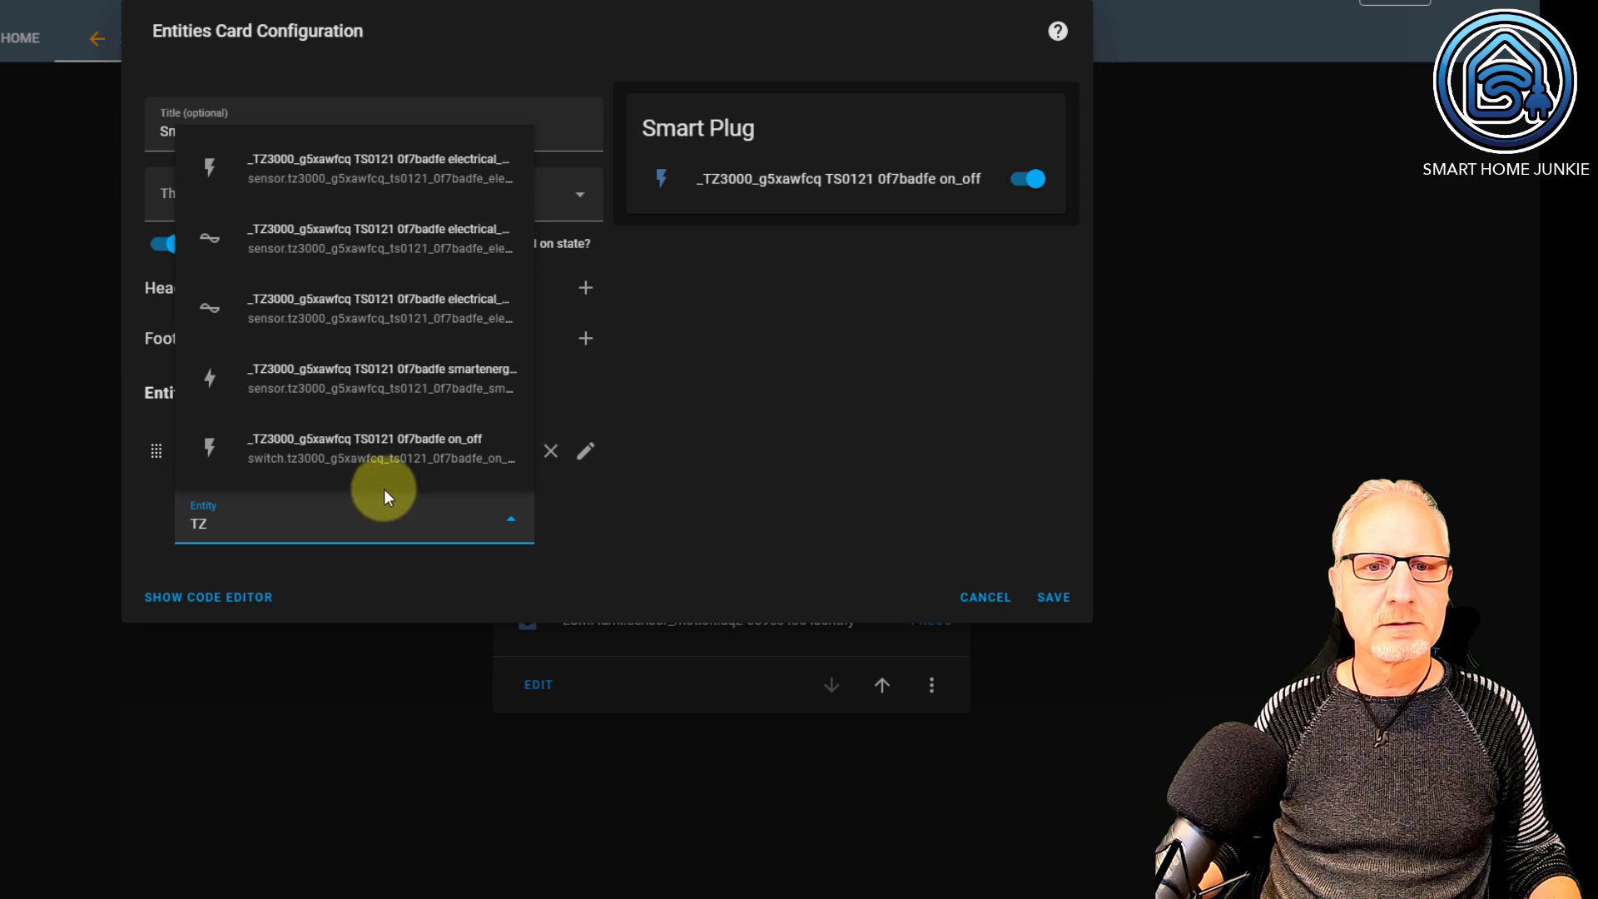
{"action": "left_click", "coordinate": [436, 380]}
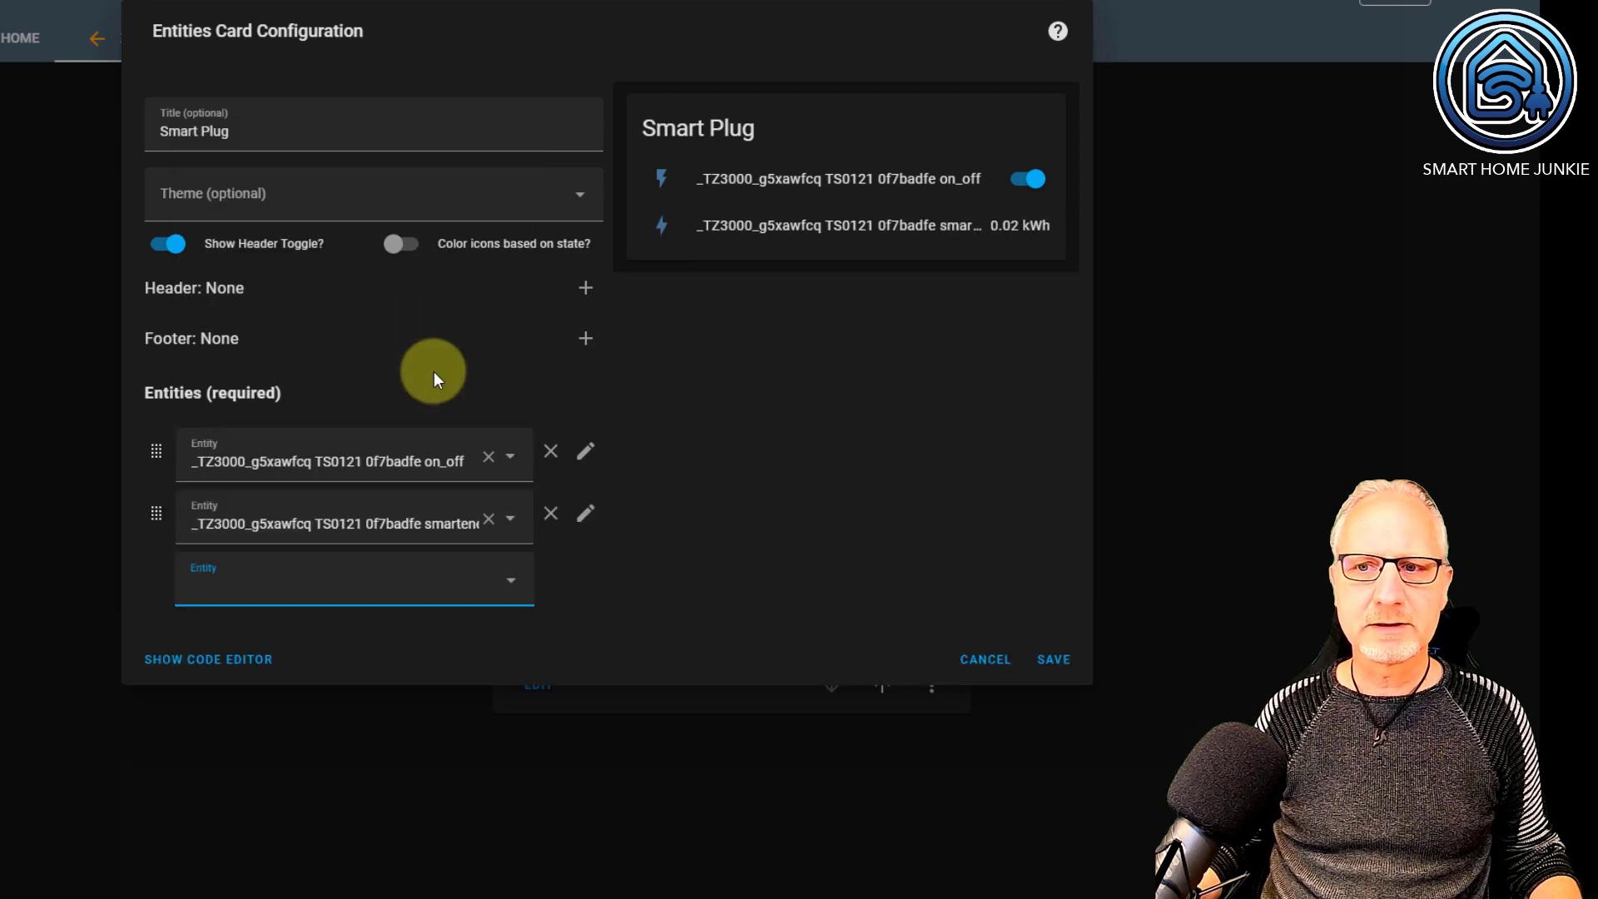
{"action": "type", "text": "T"}
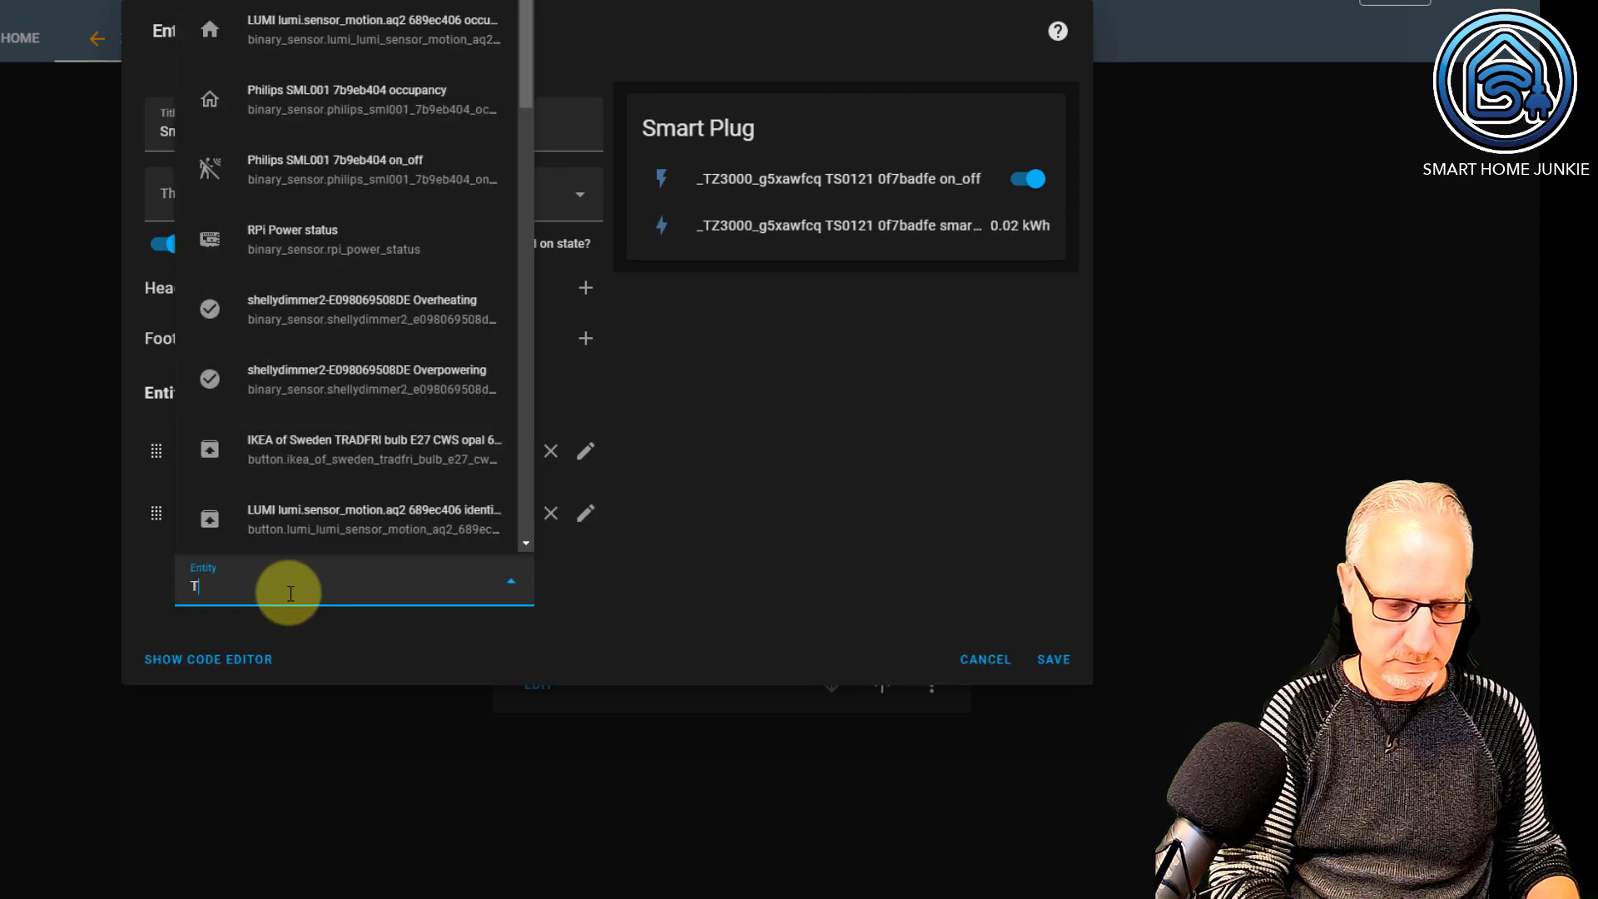
{"action": "type", "text": "Z"}
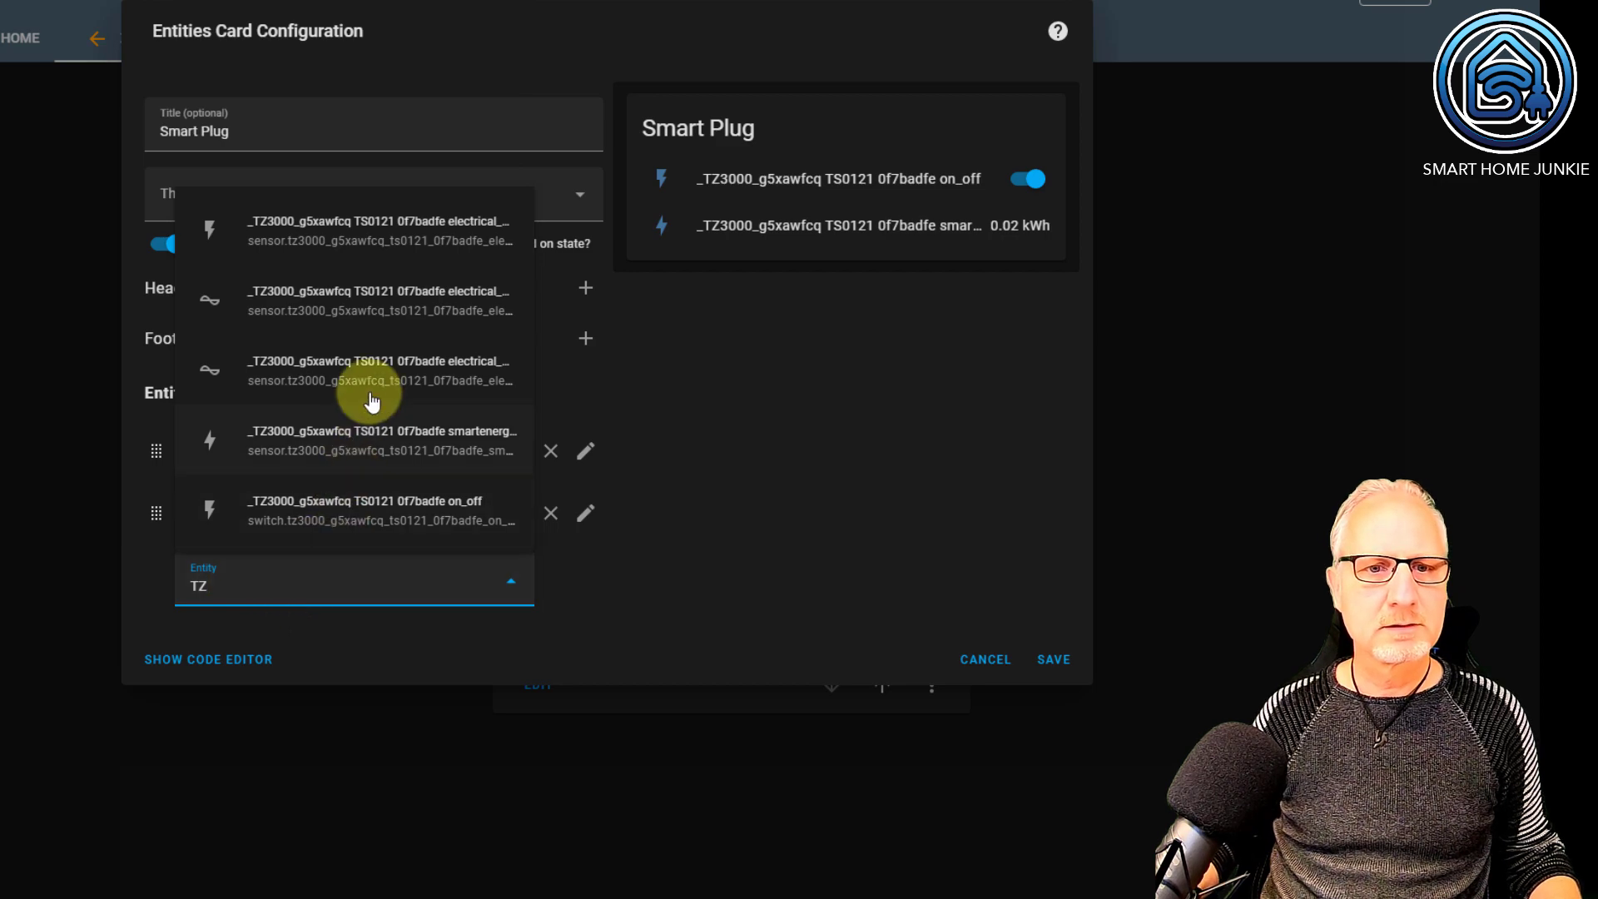
{"action": "left_click", "coordinate": [393, 372]}
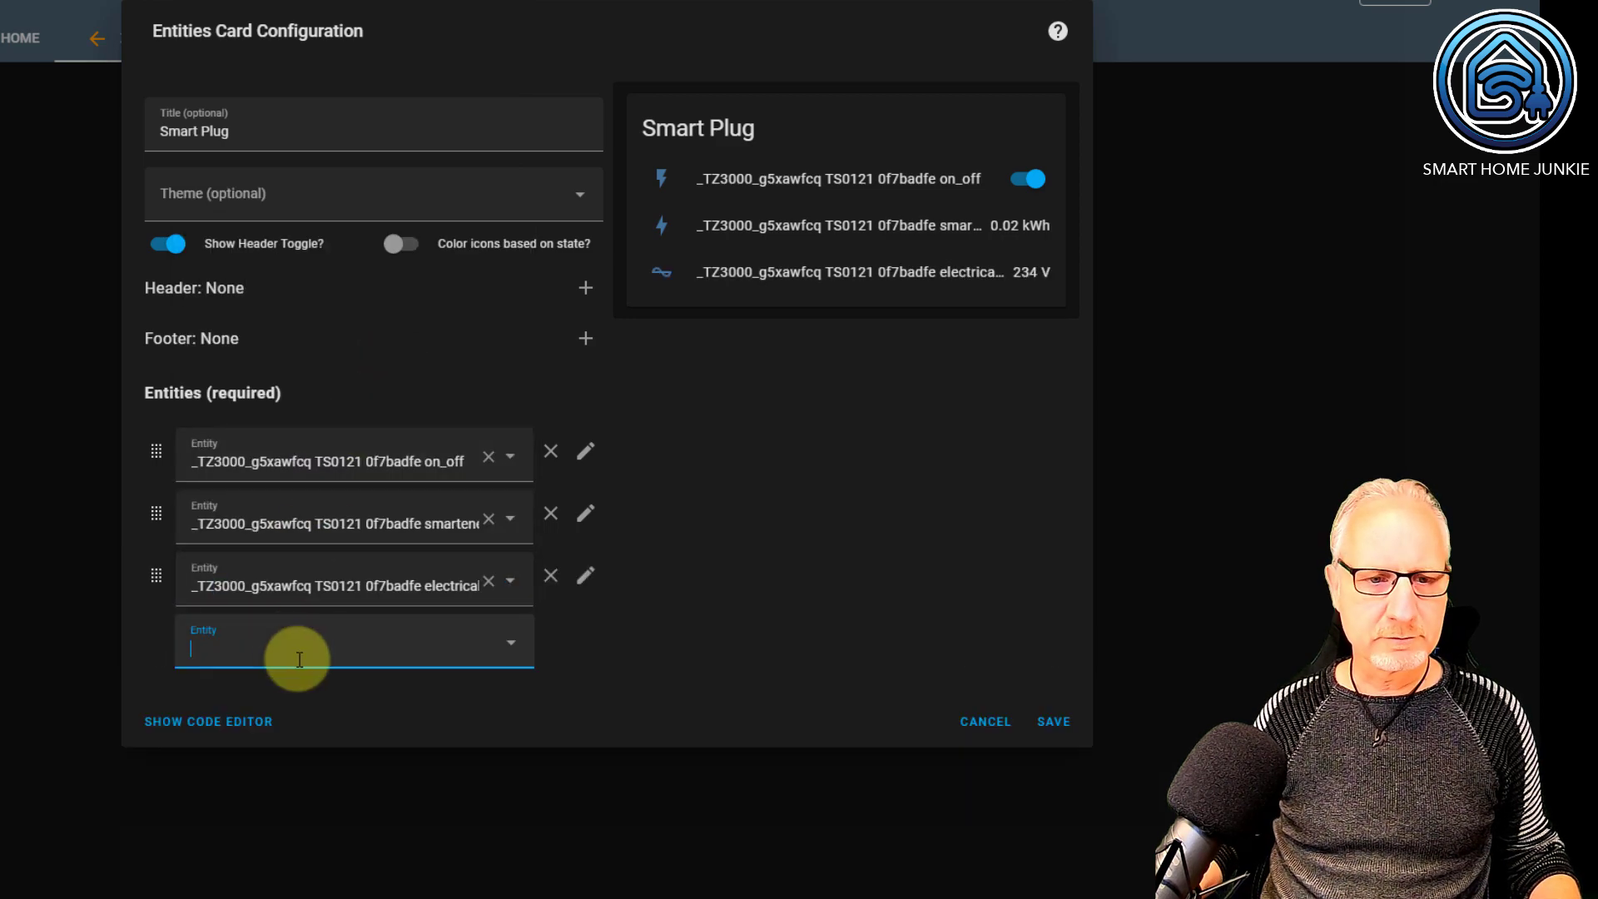
{"action": "type", "text": "TZ"}
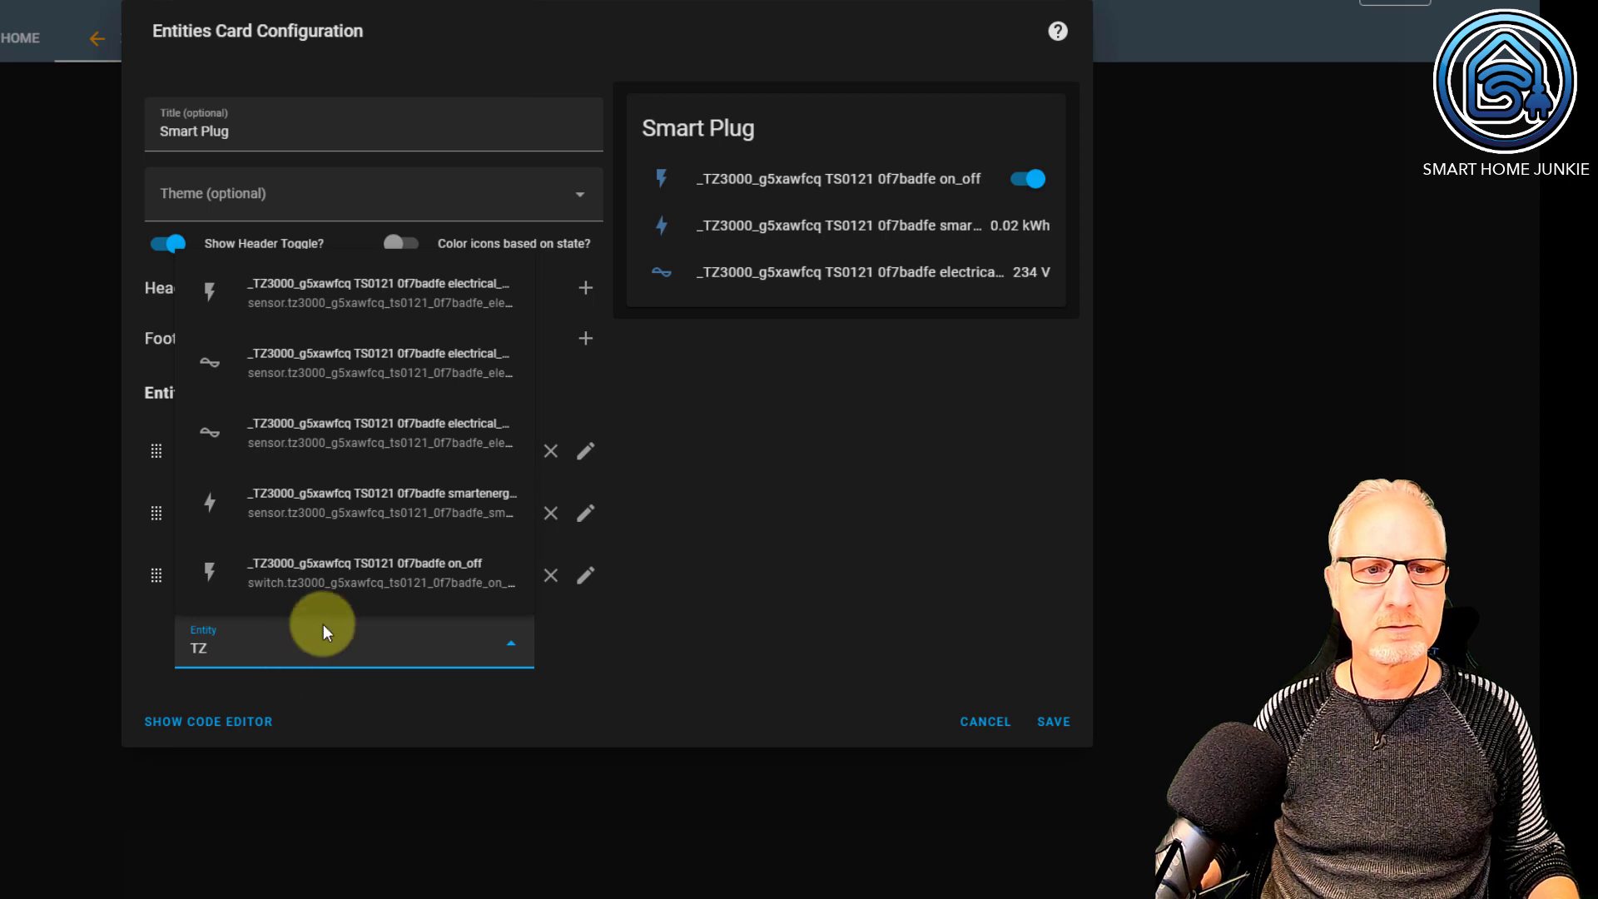
{"action": "left_click", "coordinate": [411, 368]}
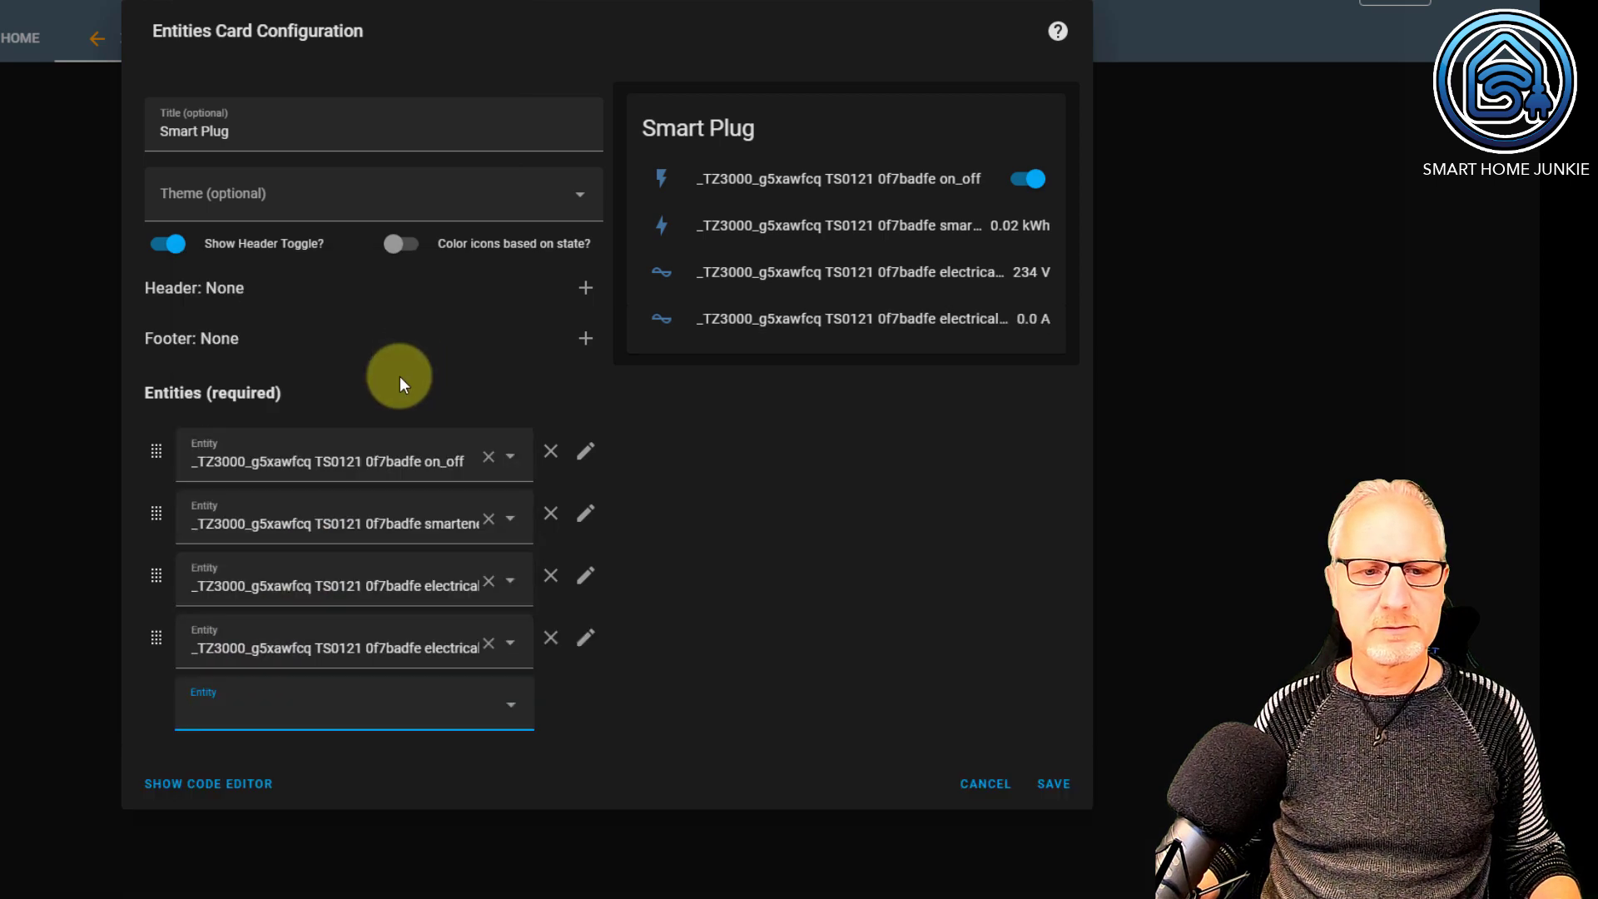
{"action": "left_click", "coordinate": [247, 709]}
{"action": "type", "text": "TZ"}
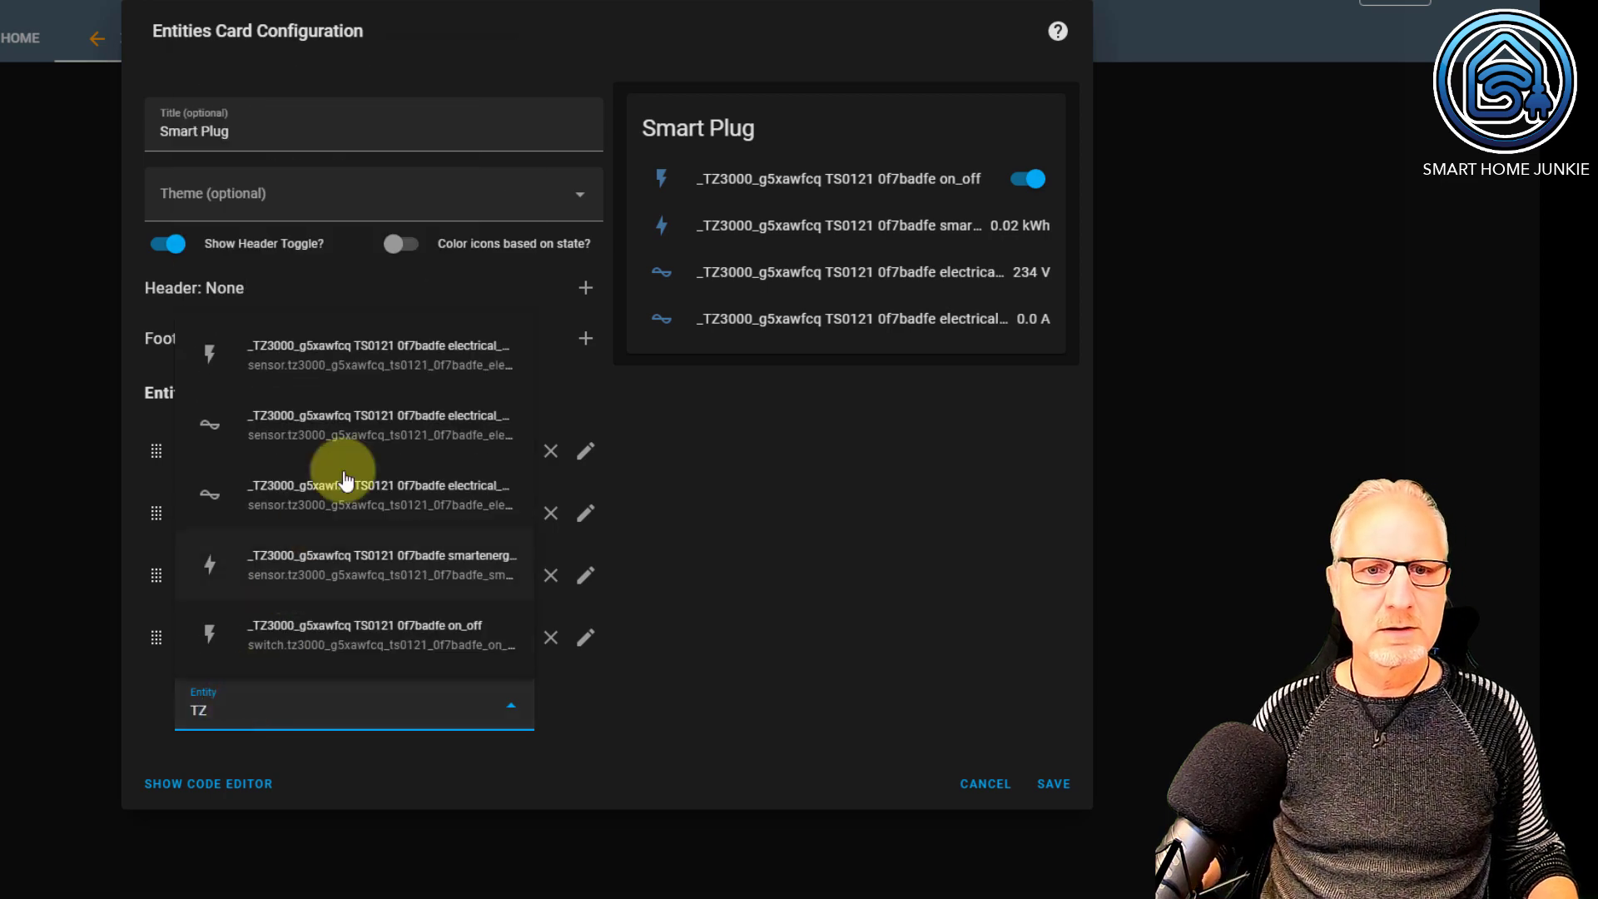
{"action": "left_click", "coordinate": [395, 359]}
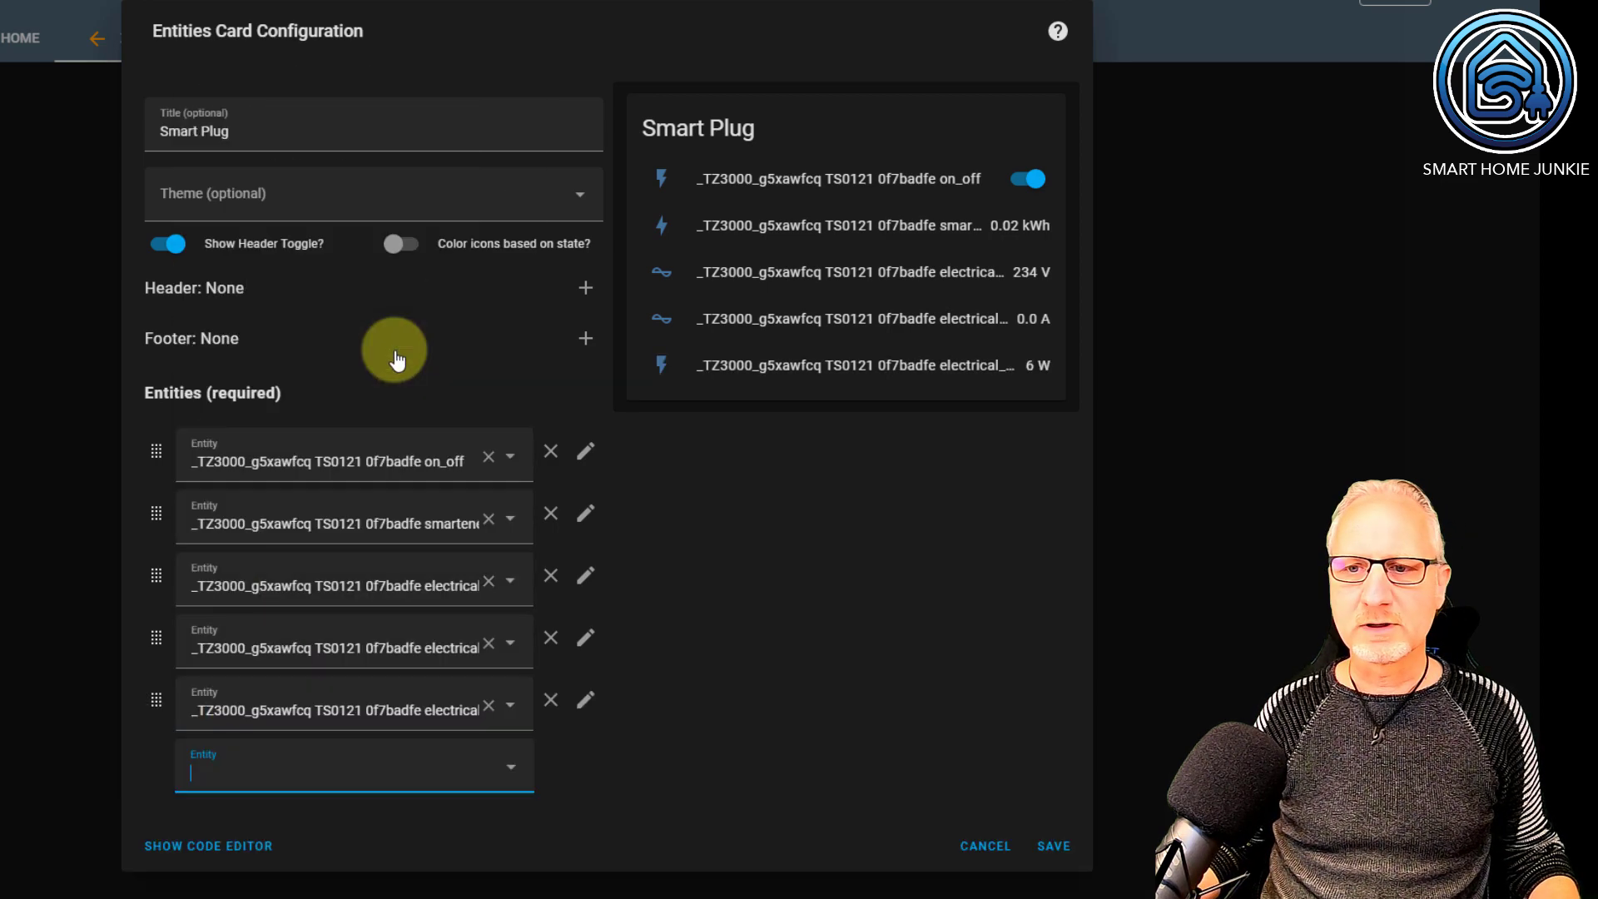
Save the Smart Plug card, finish editing, and test the plug's on_off toggle.
{"action": "left_click", "coordinate": [1068, 849]}
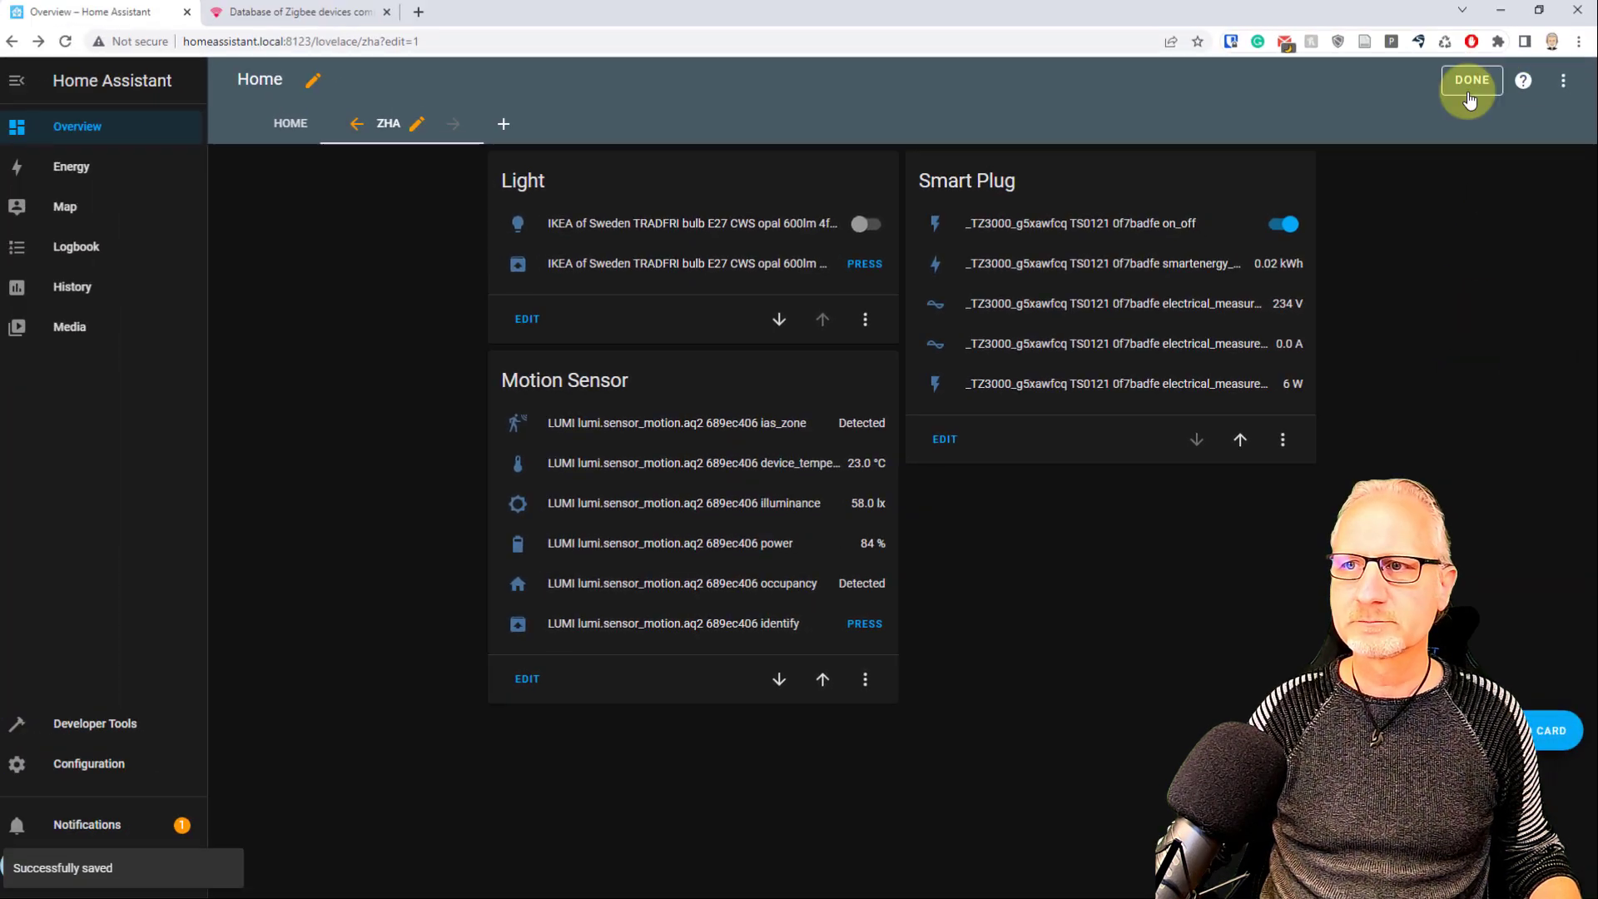
{"action": "left_click", "coordinate": [1465, 78]}
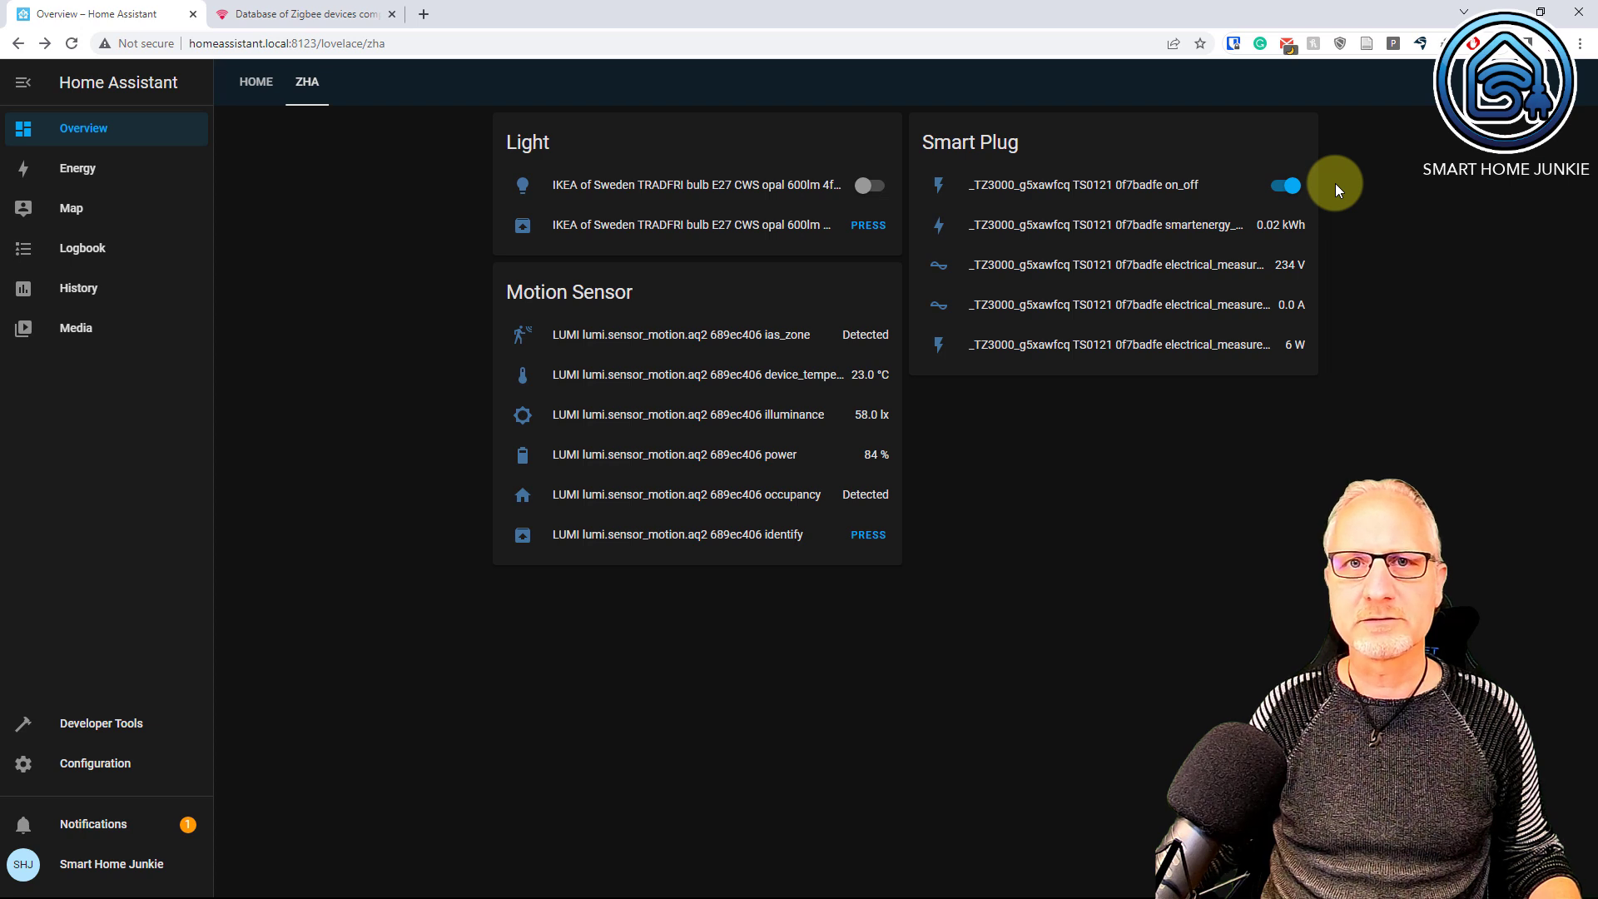
{"action": "left_click", "coordinate": [1291, 185]}
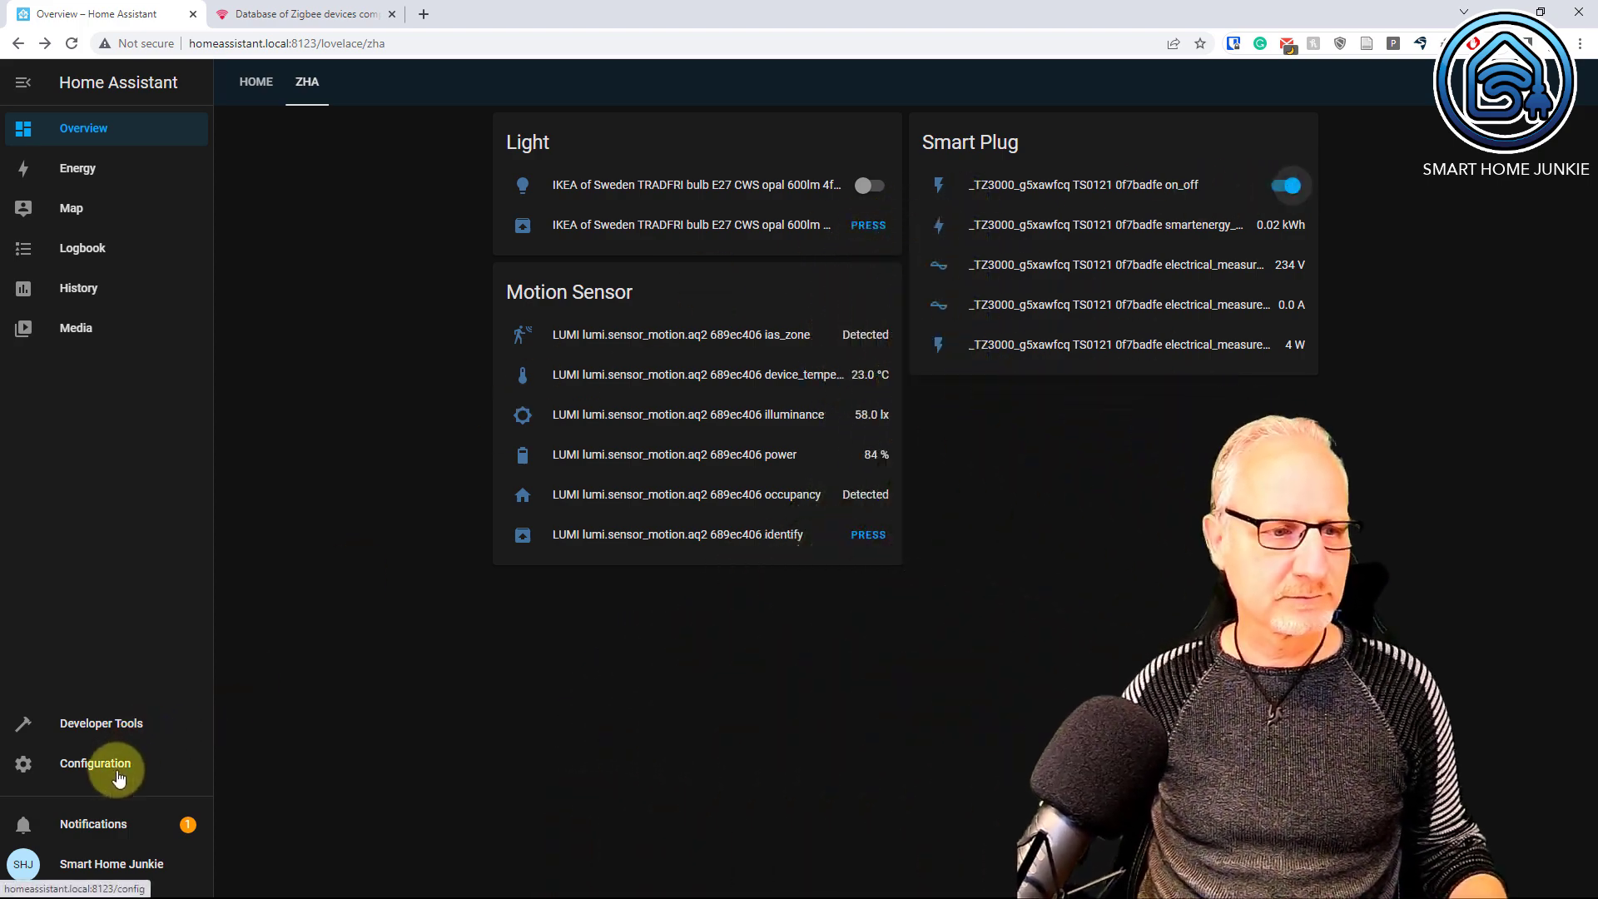
Create an empty automation and name it 'Switch based on motion'.
{"action": "left_click", "coordinate": [115, 763]}
{"action": "left_click", "coordinate": [812, 265]}
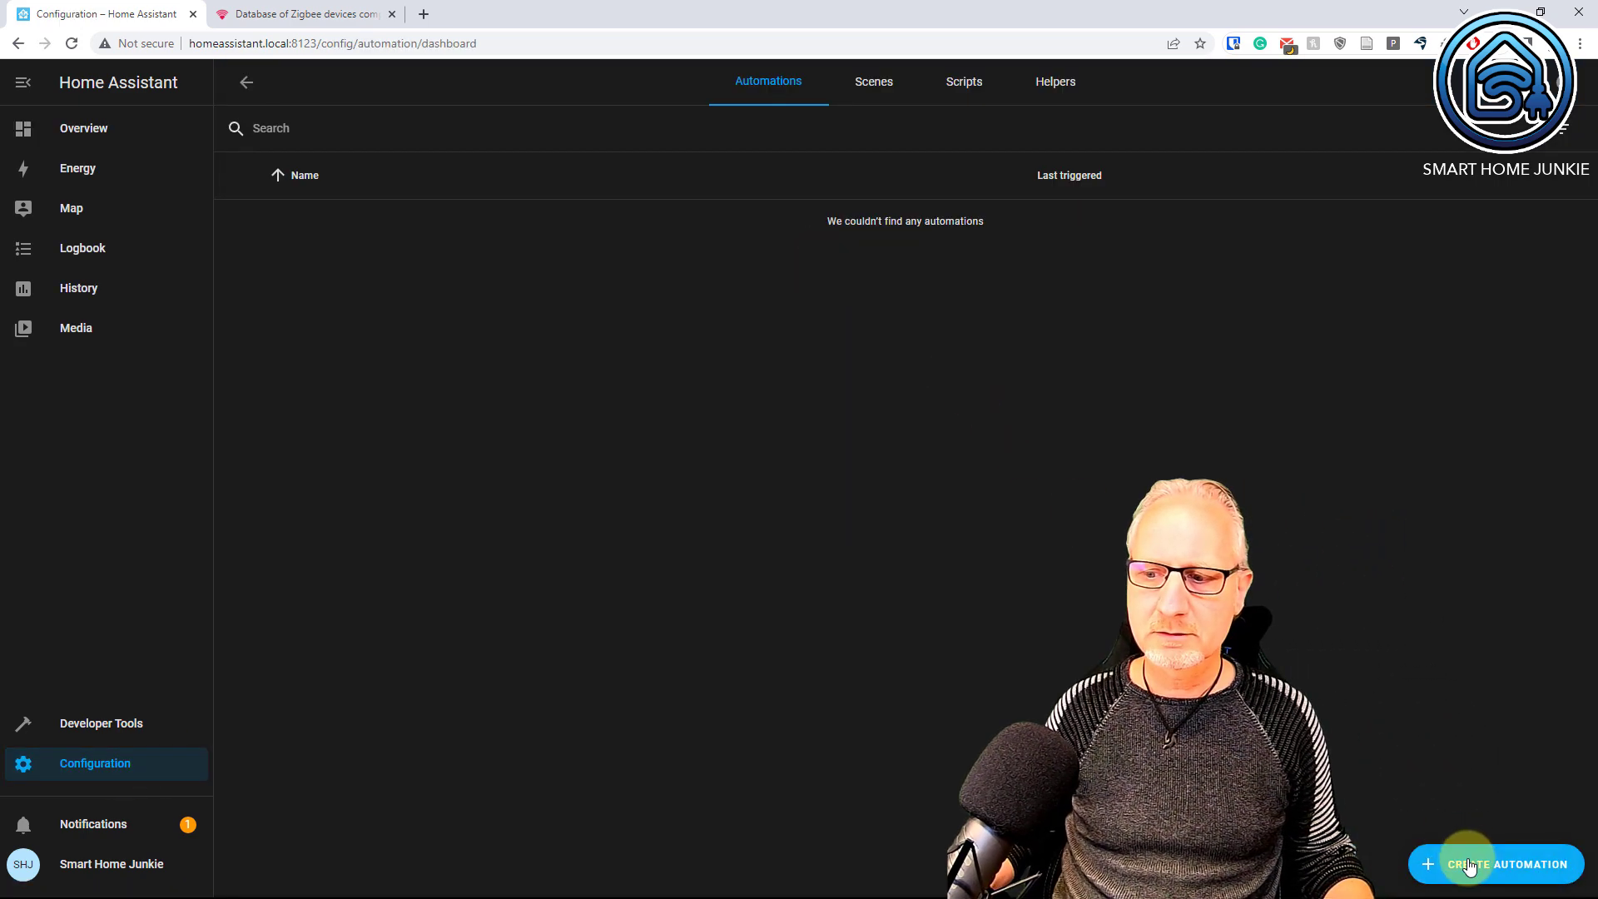
{"action": "left_click", "coordinate": [1470, 862]}
{"action": "left_click", "coordinate": [715, 551]}
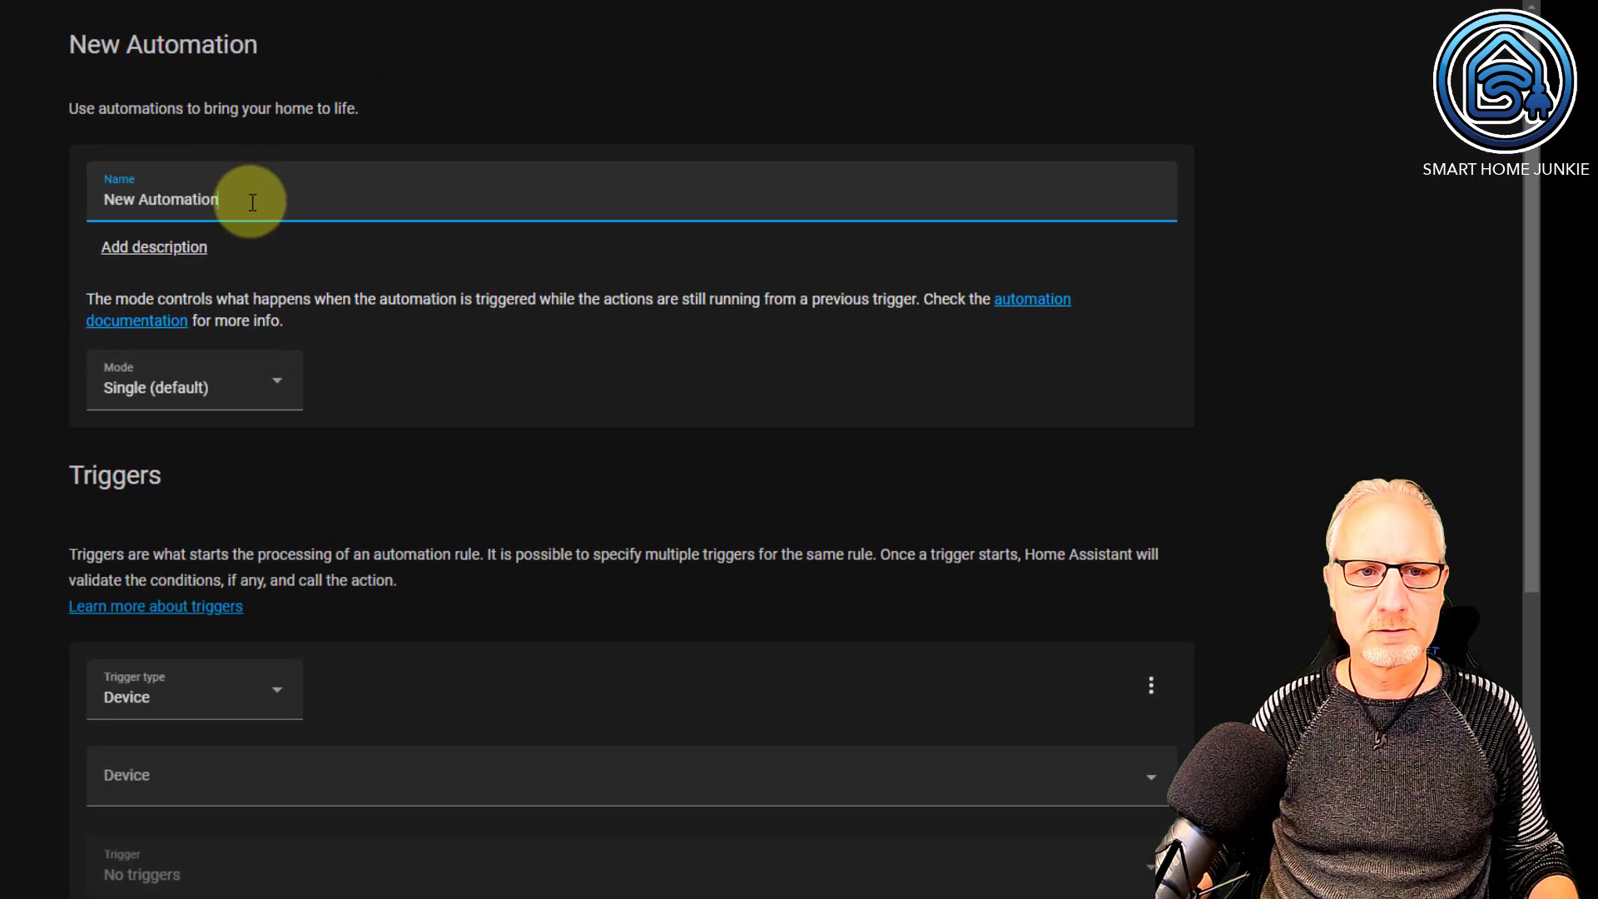
{"action": "left_click_drag", "start_coordinate": [250, 197], "coordinate": [64, 203]}
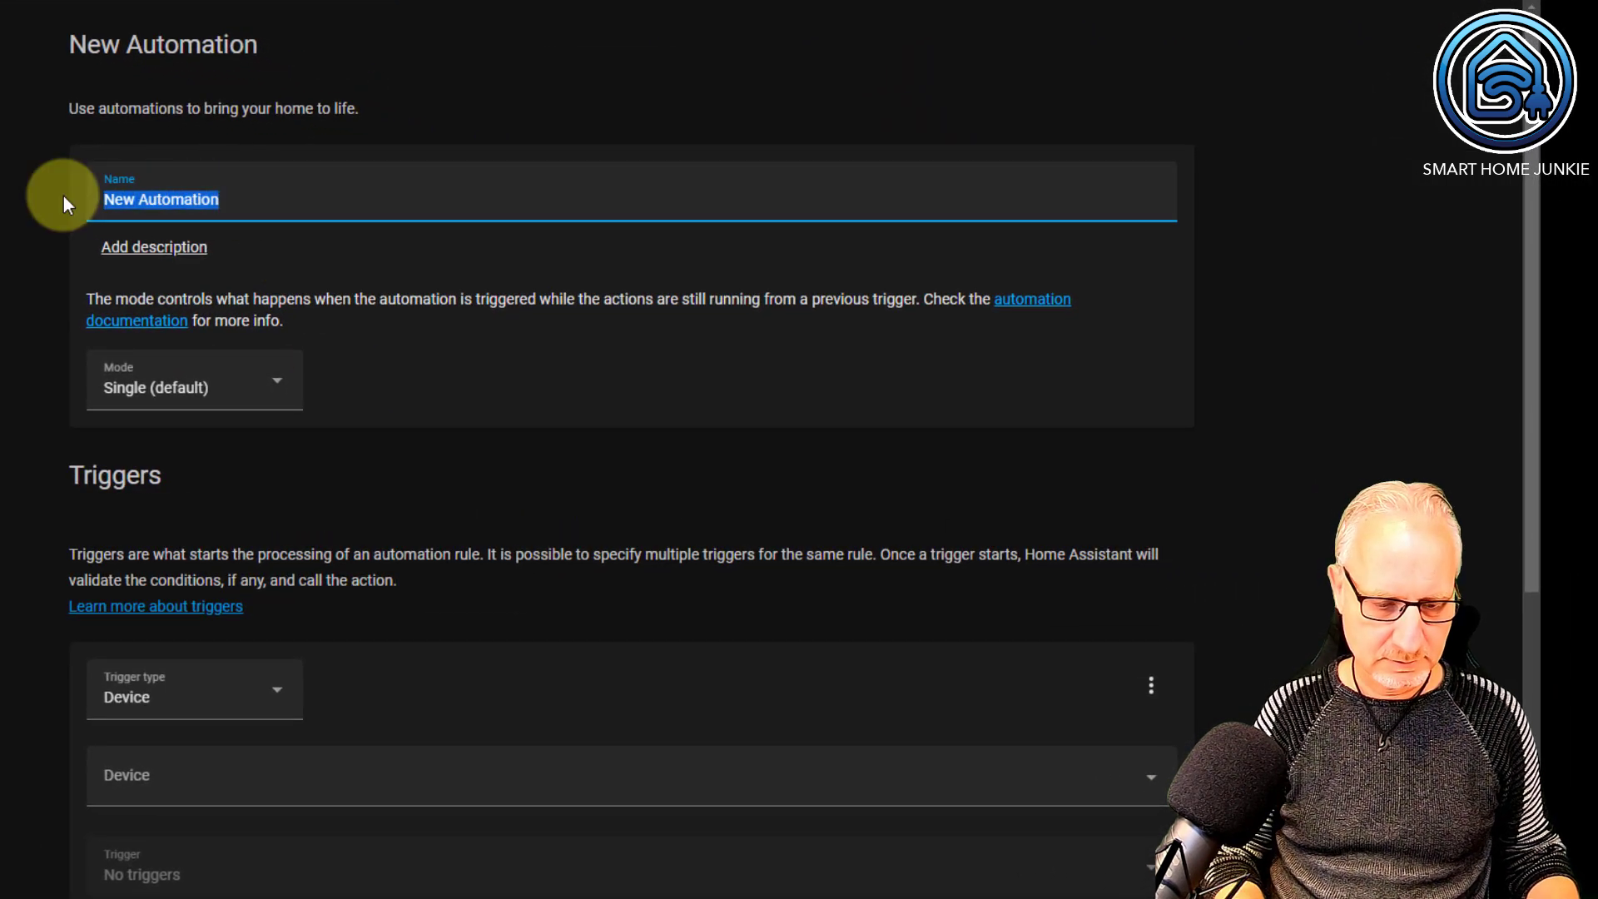
{"action": "type", "text": "Switch based on motion"}
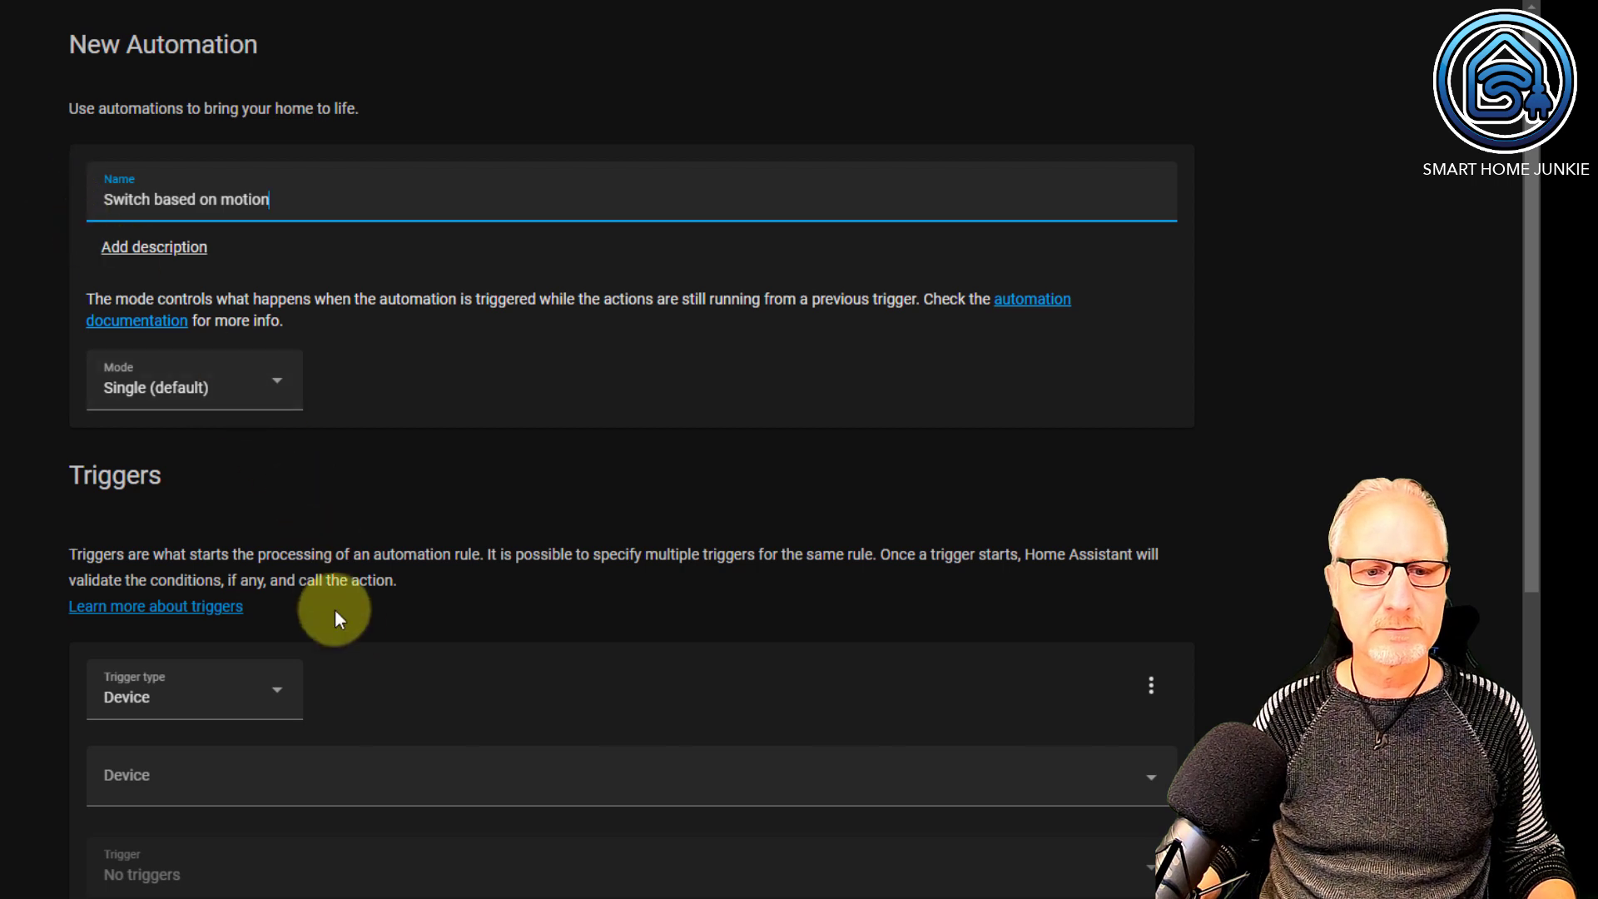
{"action": "scroll", "coordinate": [342, 622], "scroll_direction": "down", "scroll_amount": 3}
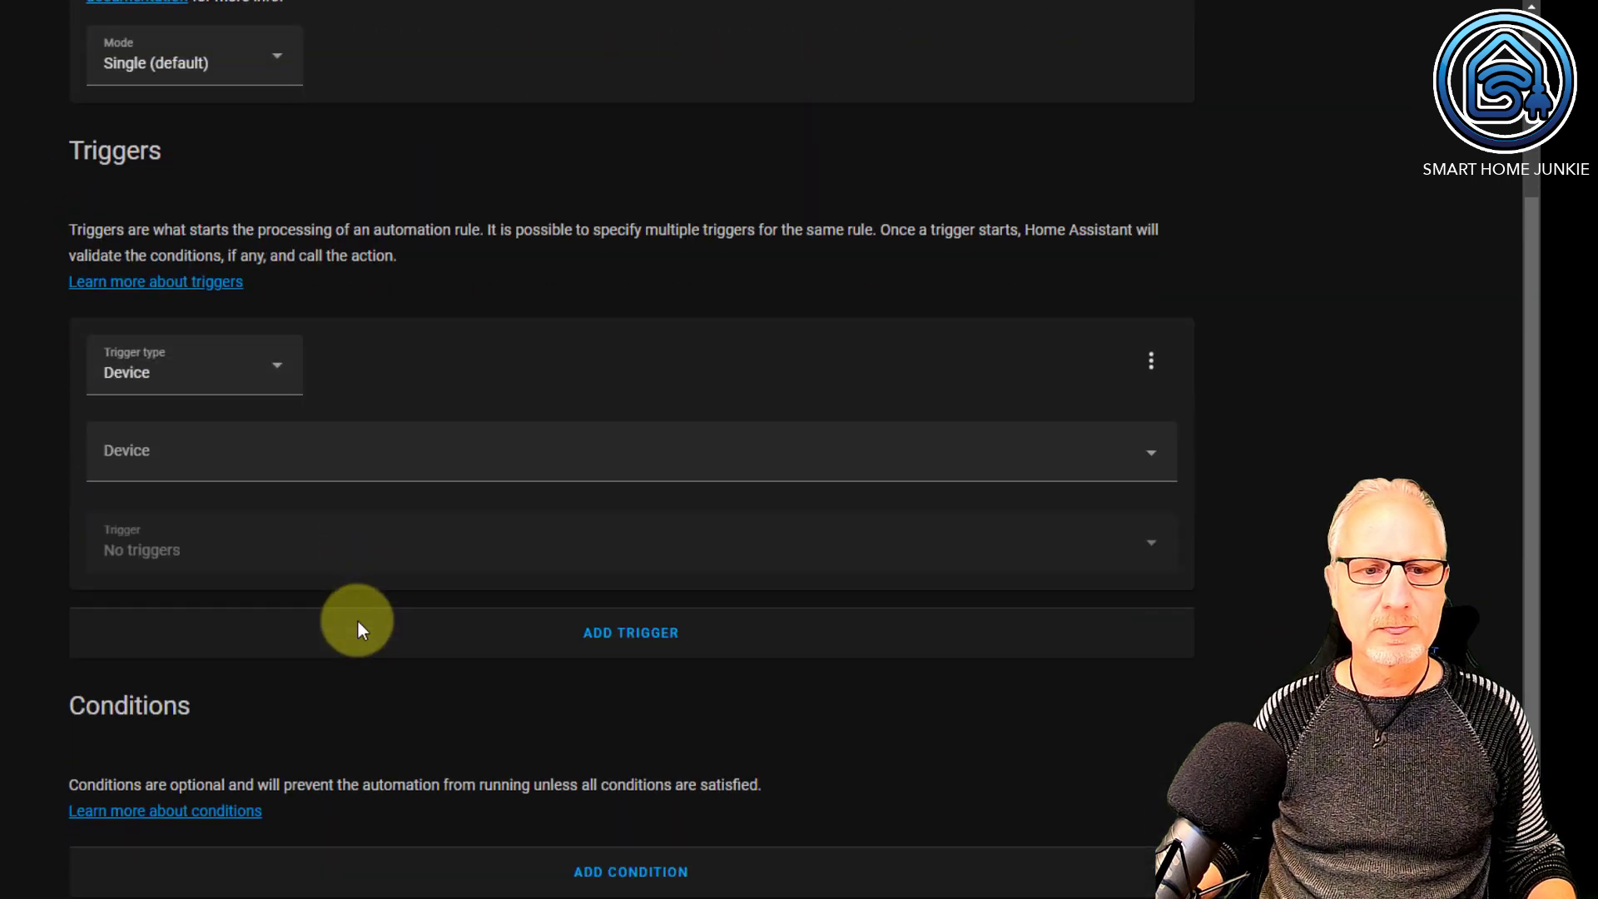
Add a LUMI motion sensor trigger on 'ias_zone started detecting motion'.
{"action": "left_click", "coordinate": [204, 452]}
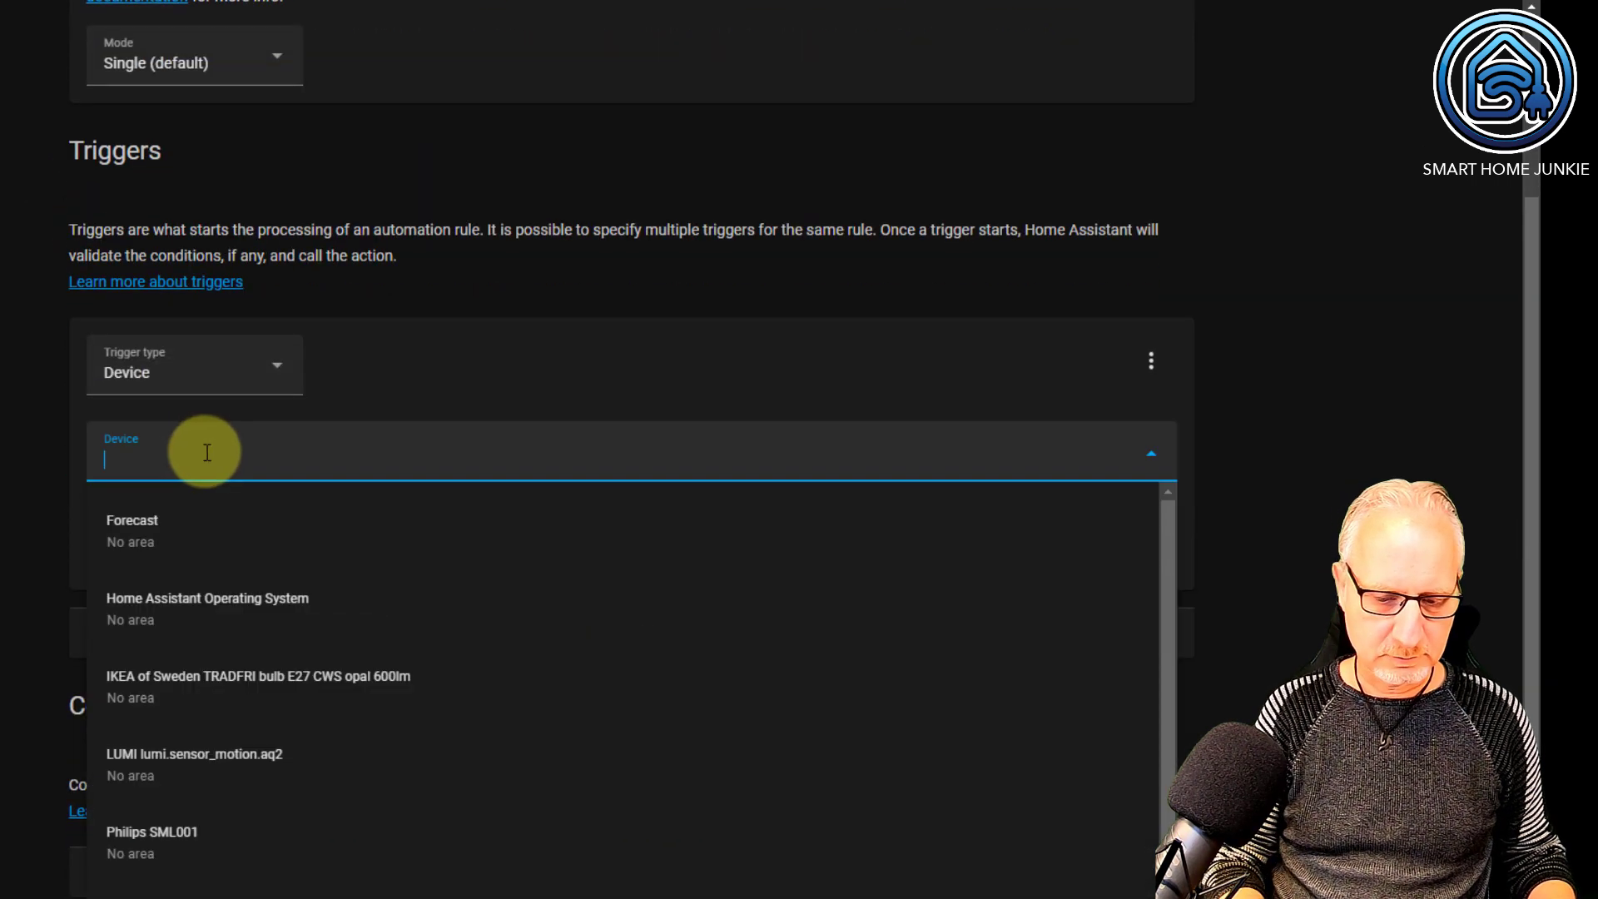
{"action": "type", "text": "motion"}
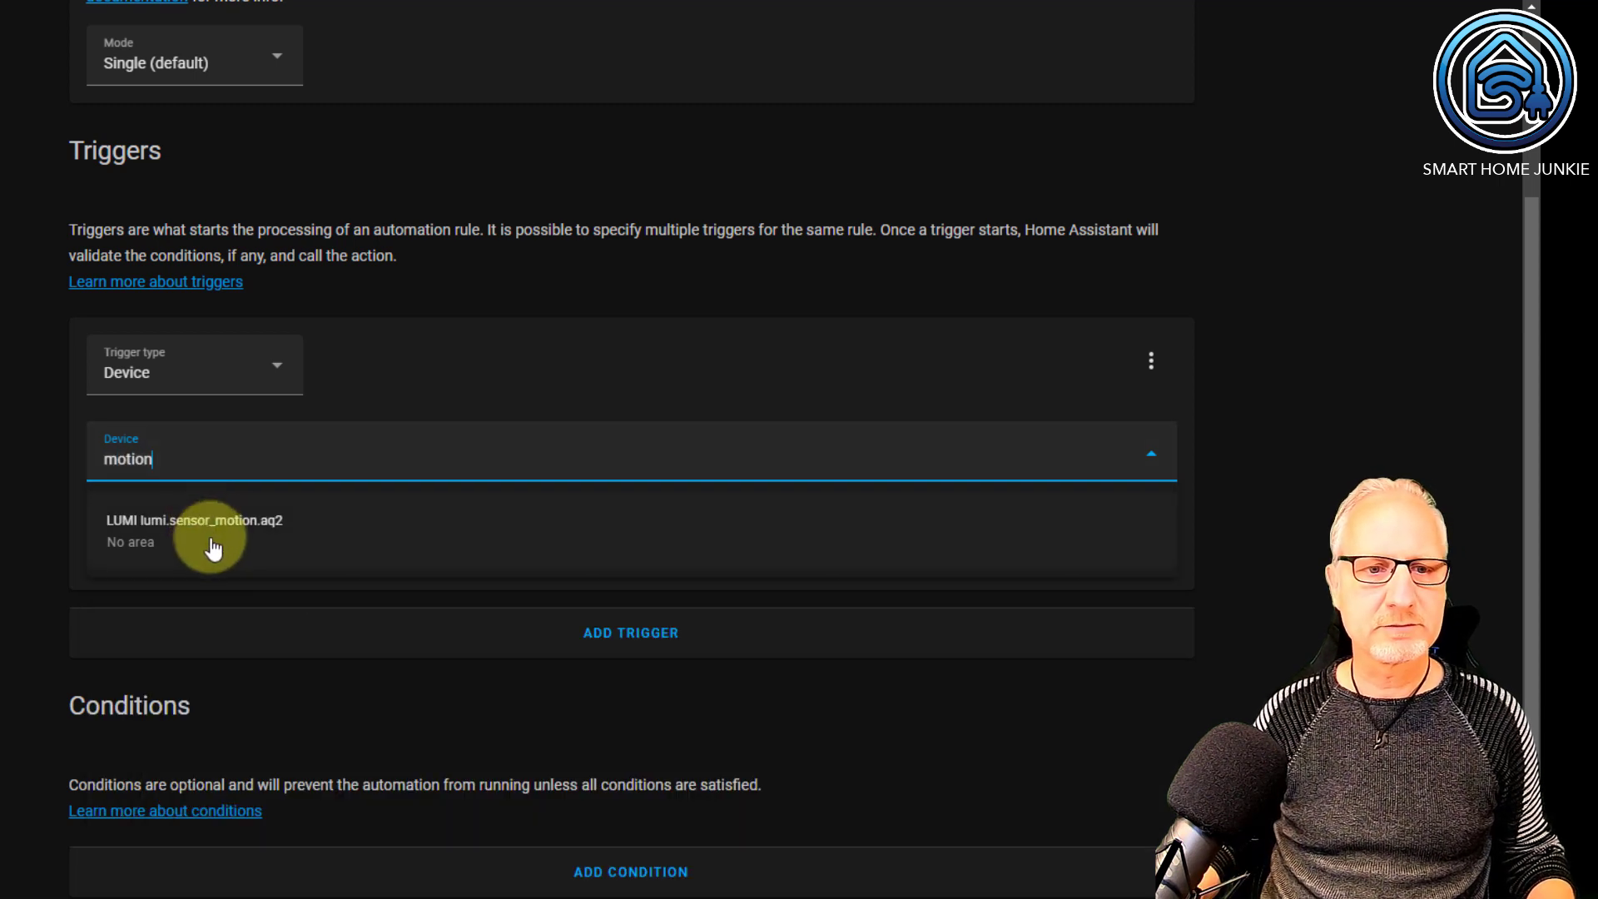
{"action": "left_click", "coordinate": [209, 532]}
{"action": "left_click", "coordinate": [224, 549]}
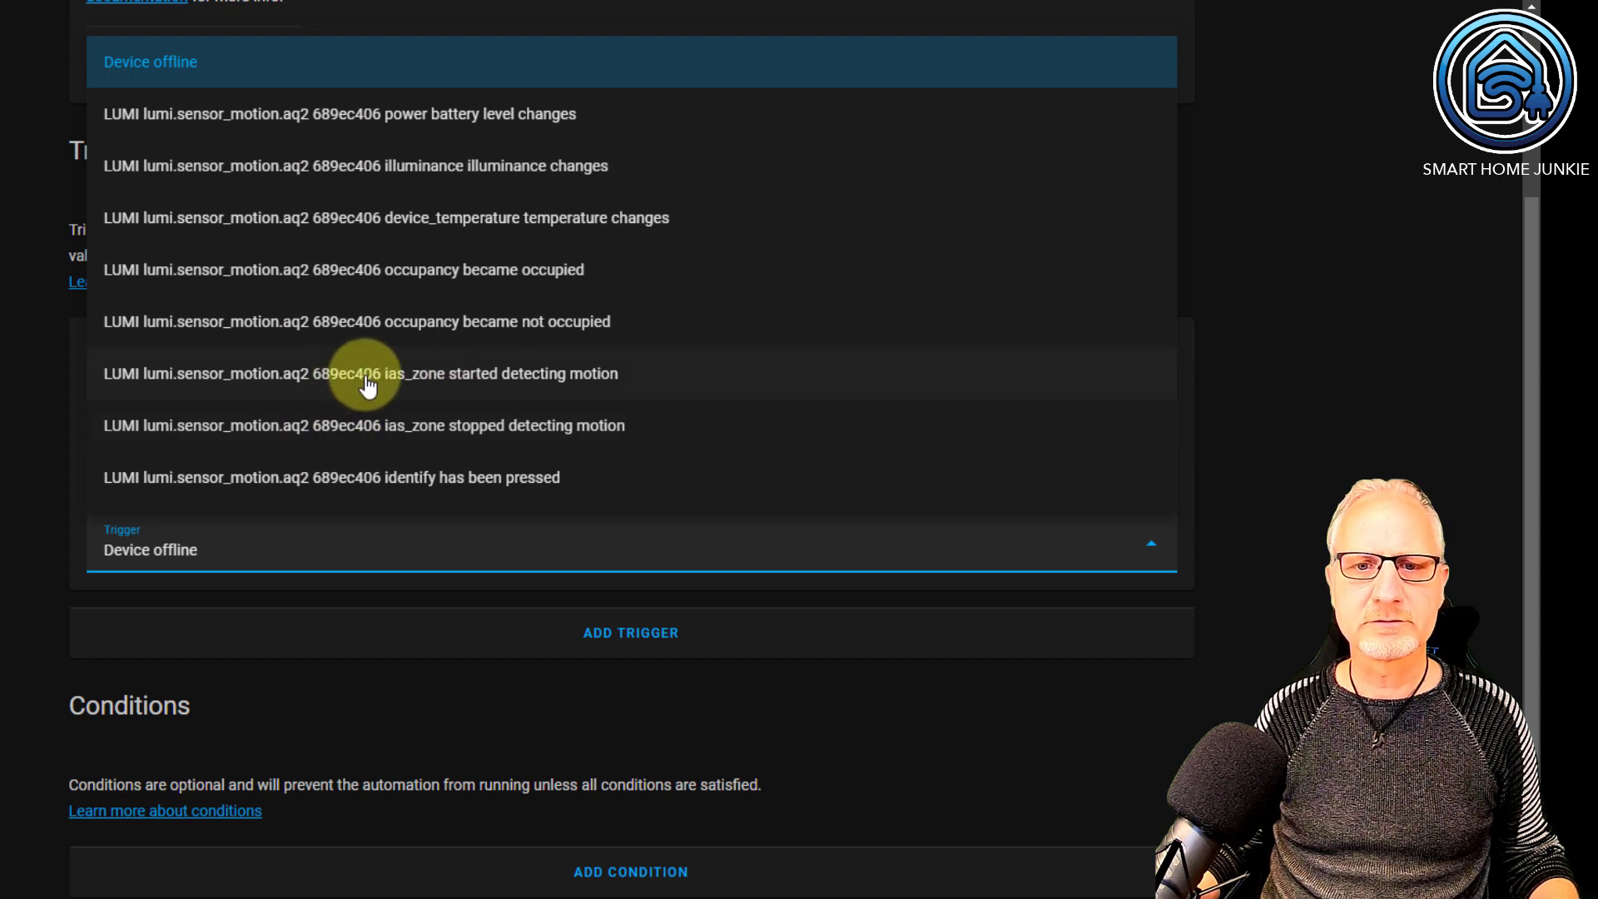
{"action": "left_click", "coordinate": [368, 376]}
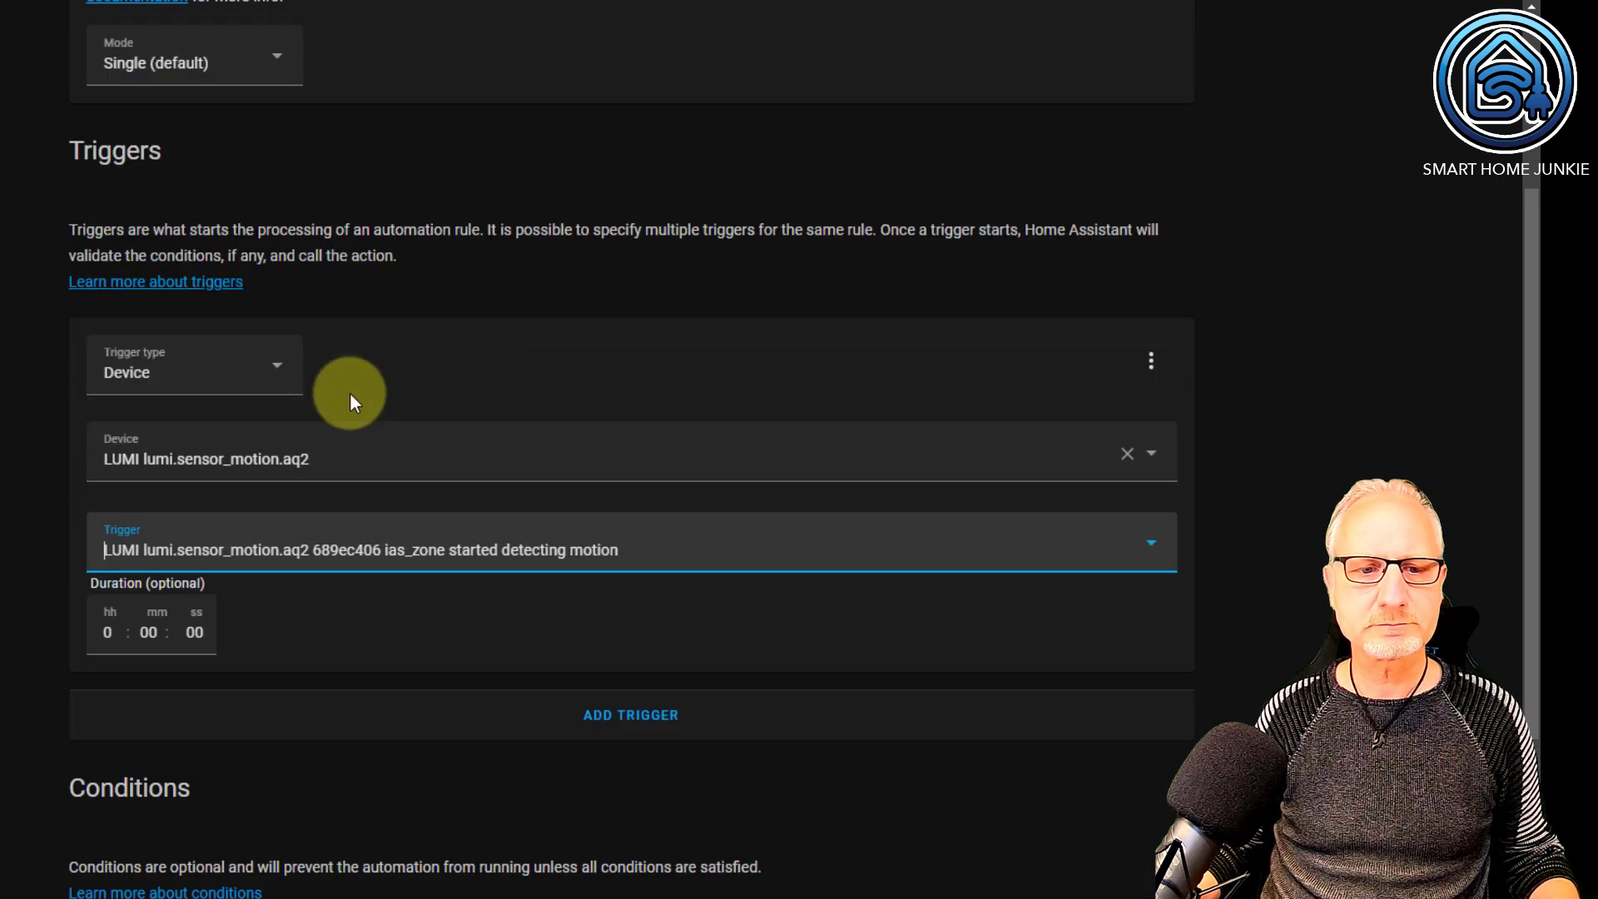
Add a second LUMI sensor trigger on 'ias_zone stopped detecting motion'.
{"action": "left_click", "coordinate": [638, 726]}
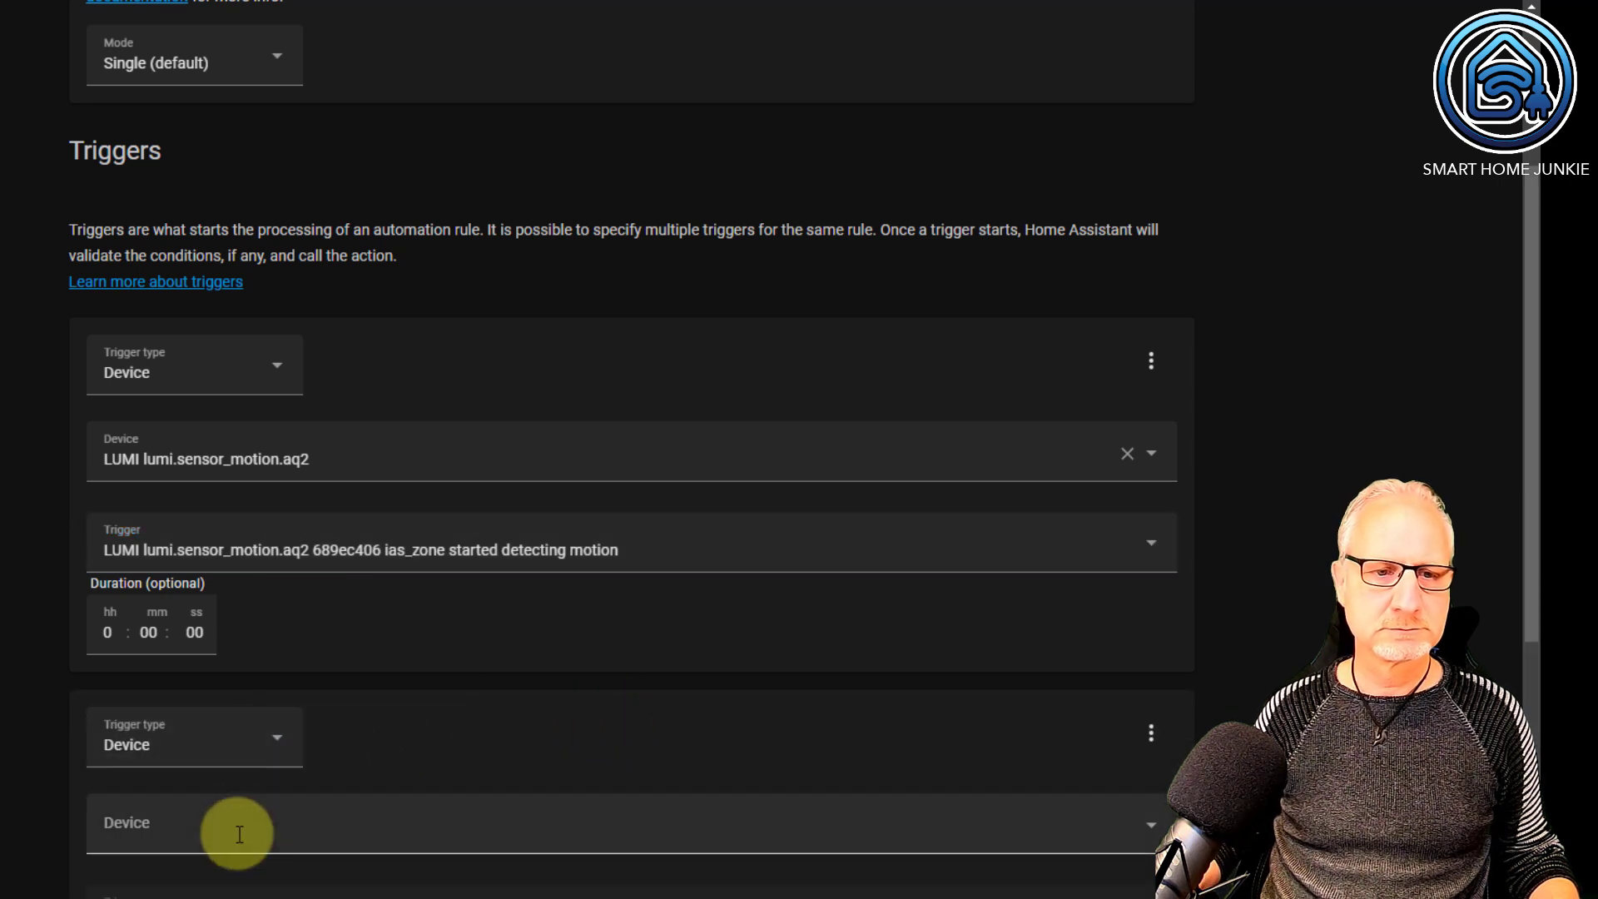
{"action": "type", "text": "LUMI"}
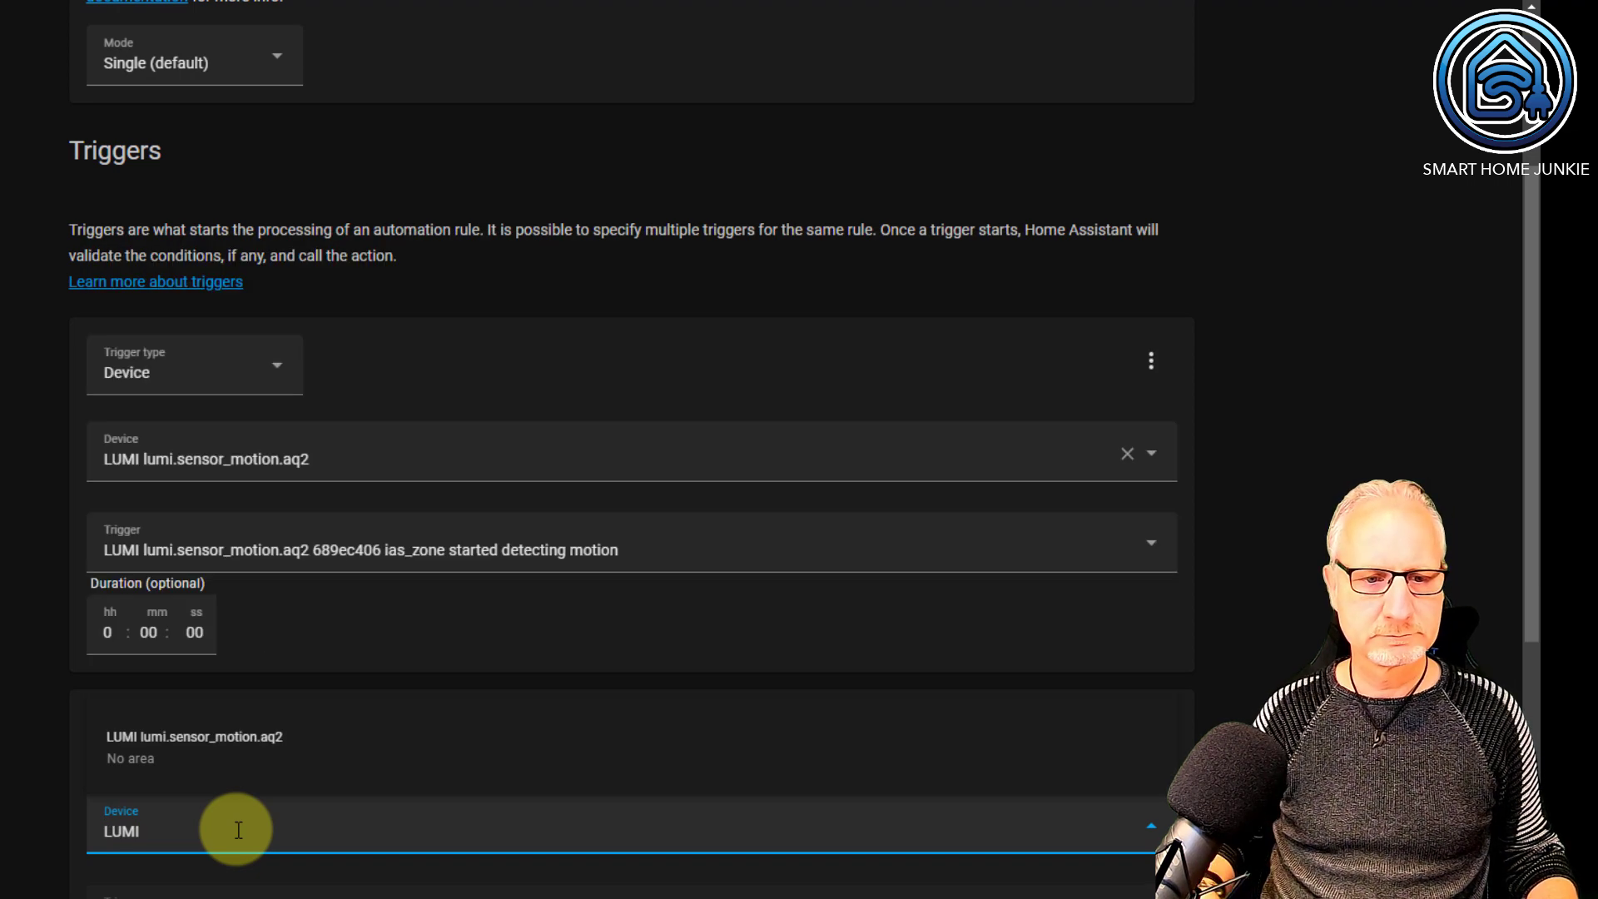
{"action": "left_click", "coordinate": [267, 755]}
{"action": "scroll", "coordinate": [266, 761], "scroll_direction": "down", "scroll_amount": 5}
{"action": "left_click", "coordinate": [267, 282]}
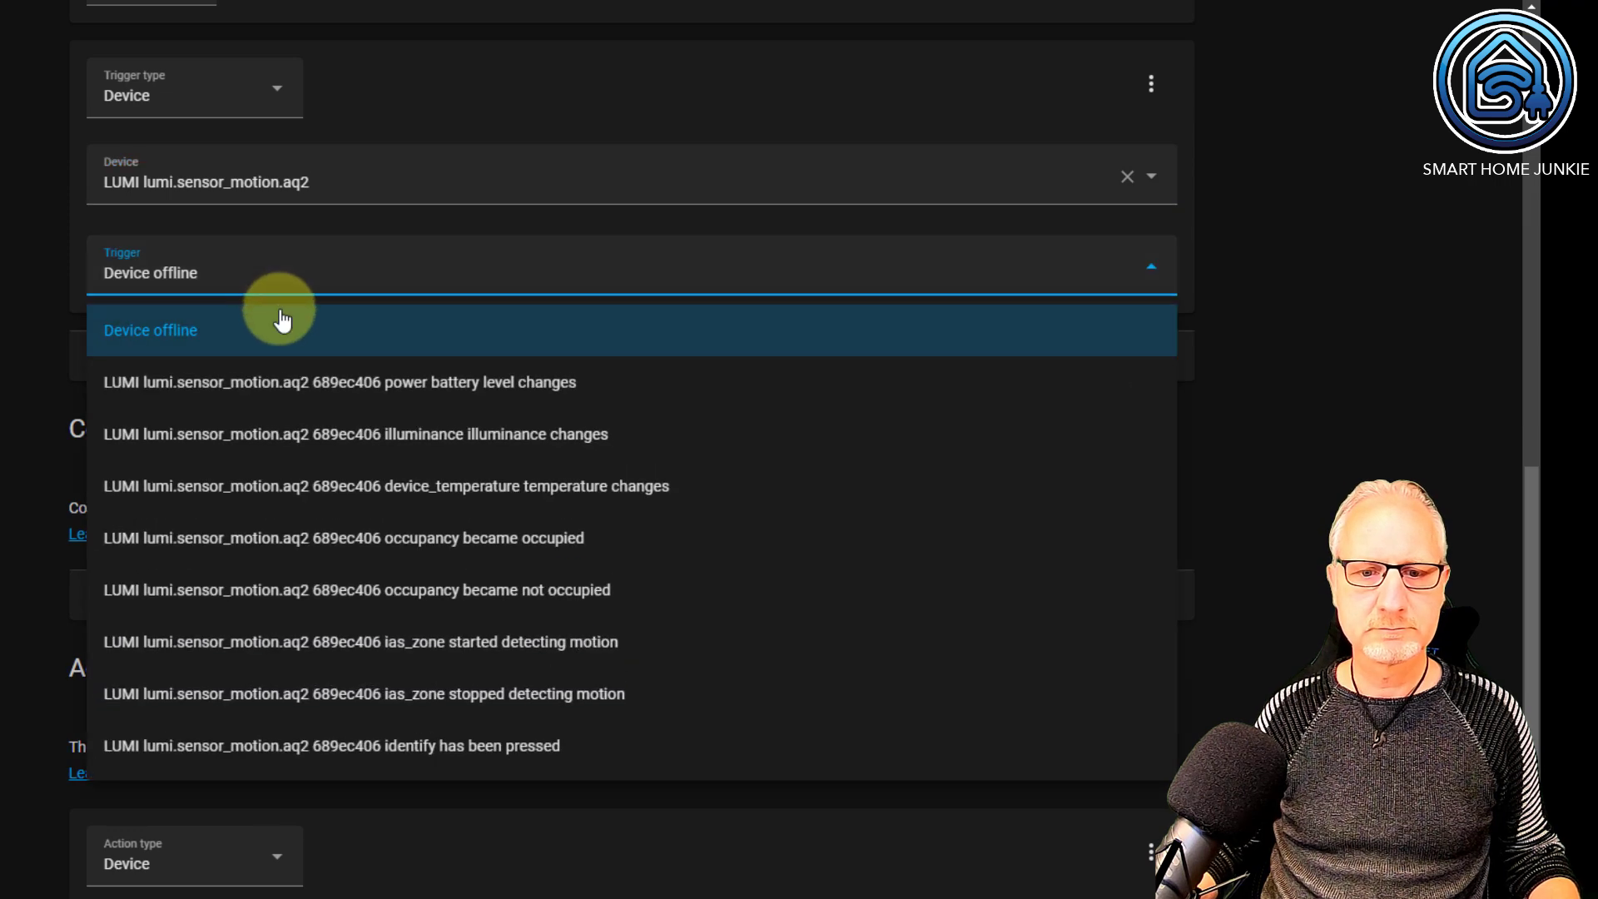
{"action": "left_click", "coordinate": [414, 699]}
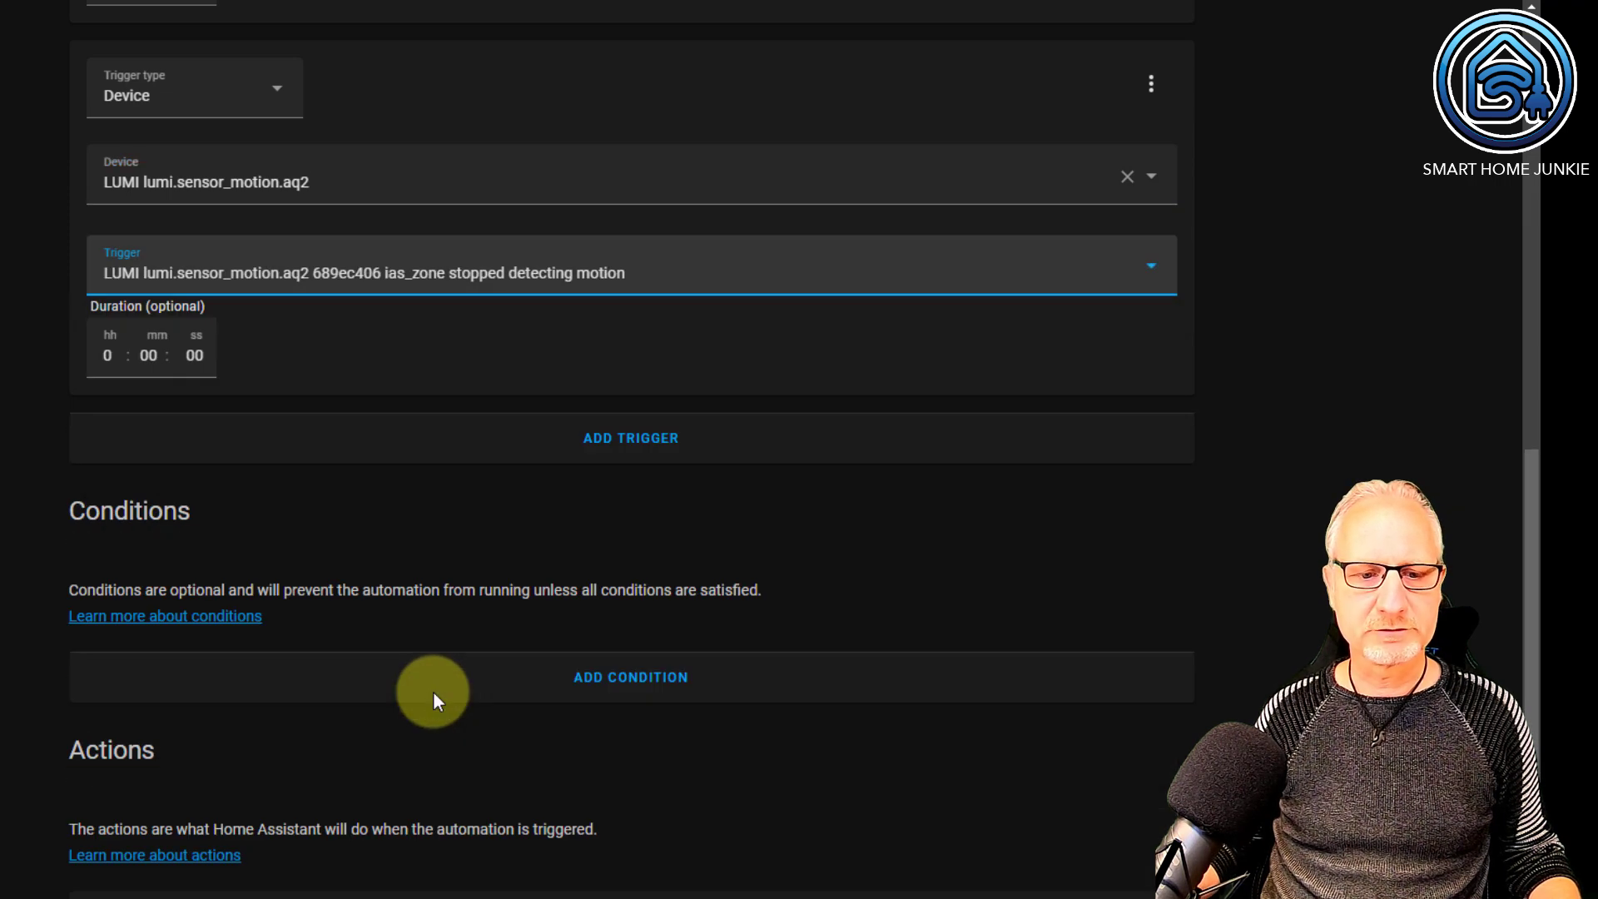
{"action": "scroll", "coordinate": [432, 696], "scroll_direction": "down", "scroll_amount": 2}
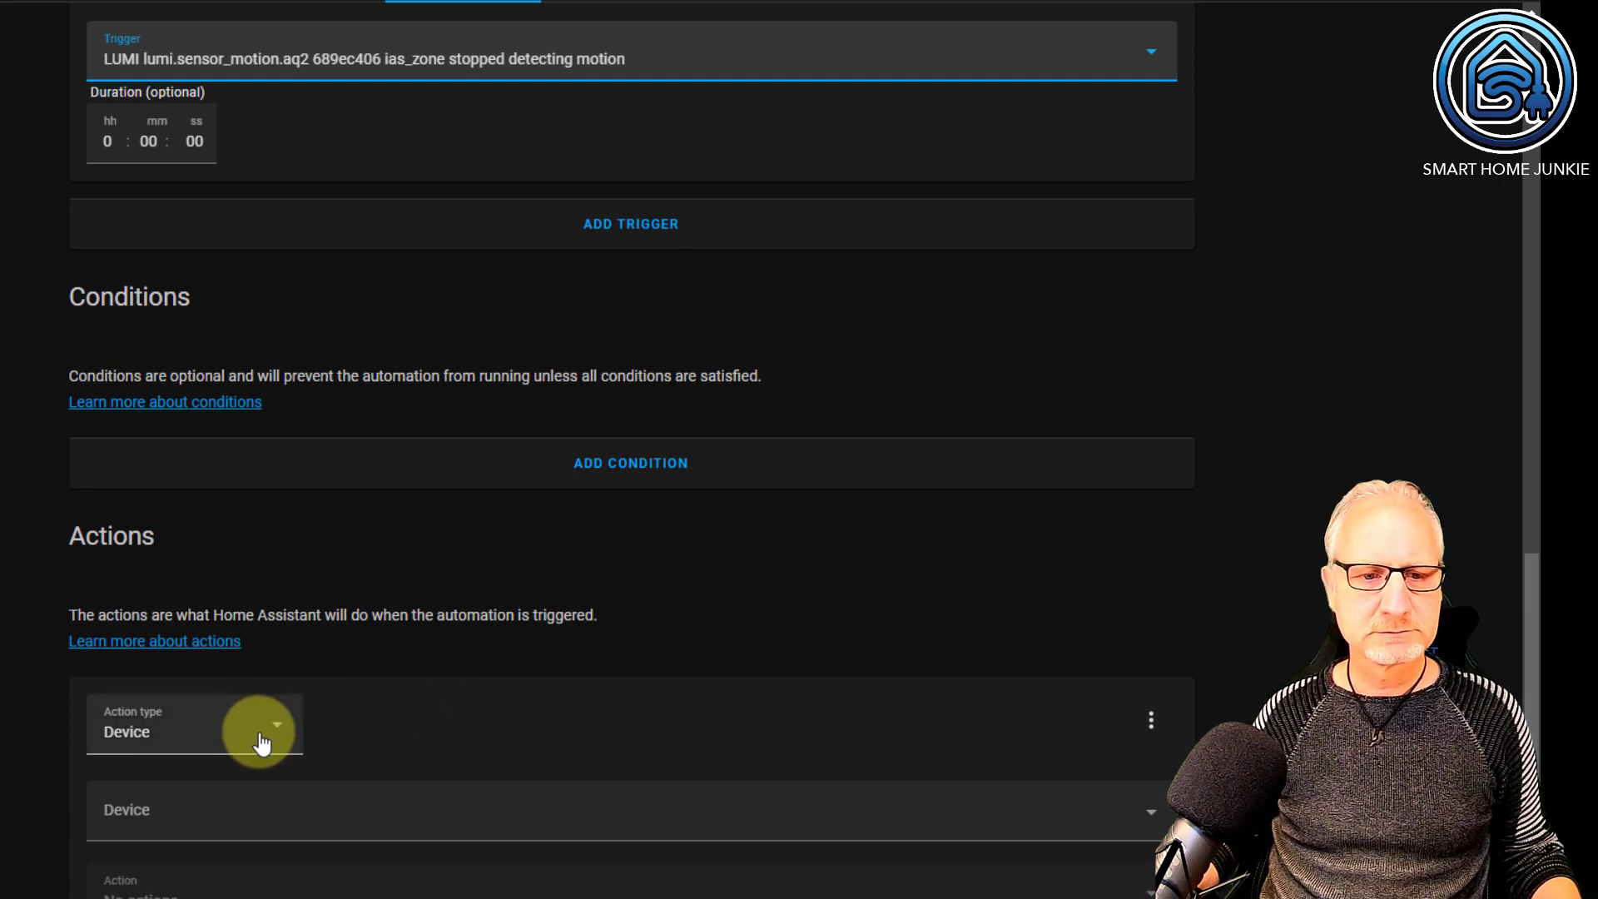
Add a device action that toggles the IKEA TRADFRI bulb.
{"action": "left_click", "coordinate": [222, 813]}
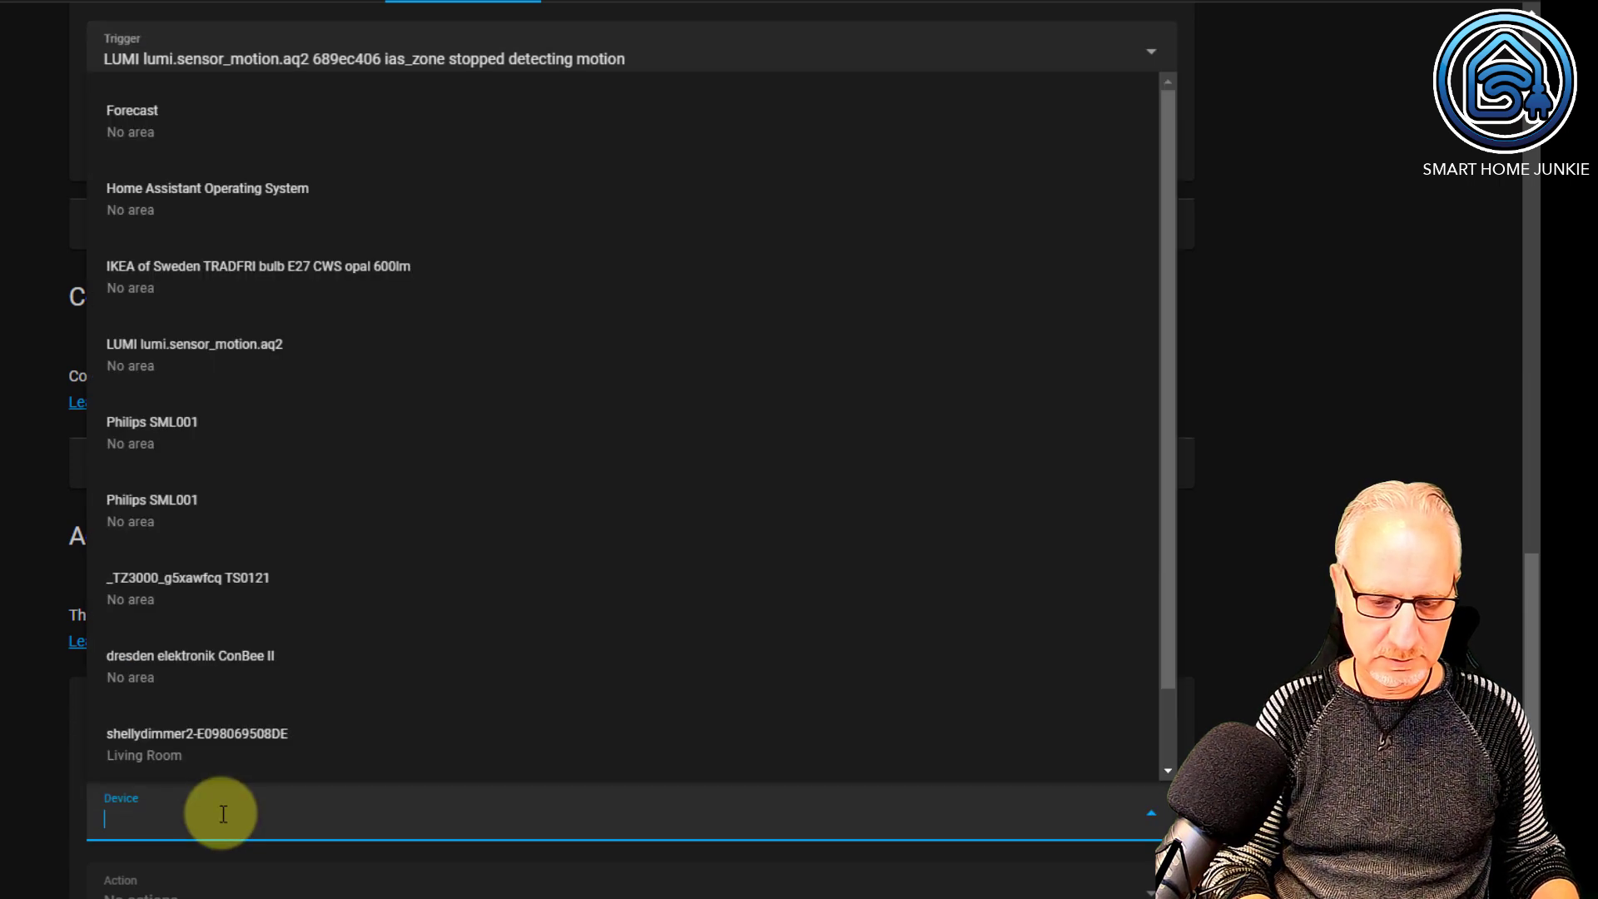
{"action": "type", "text": "ikea"}
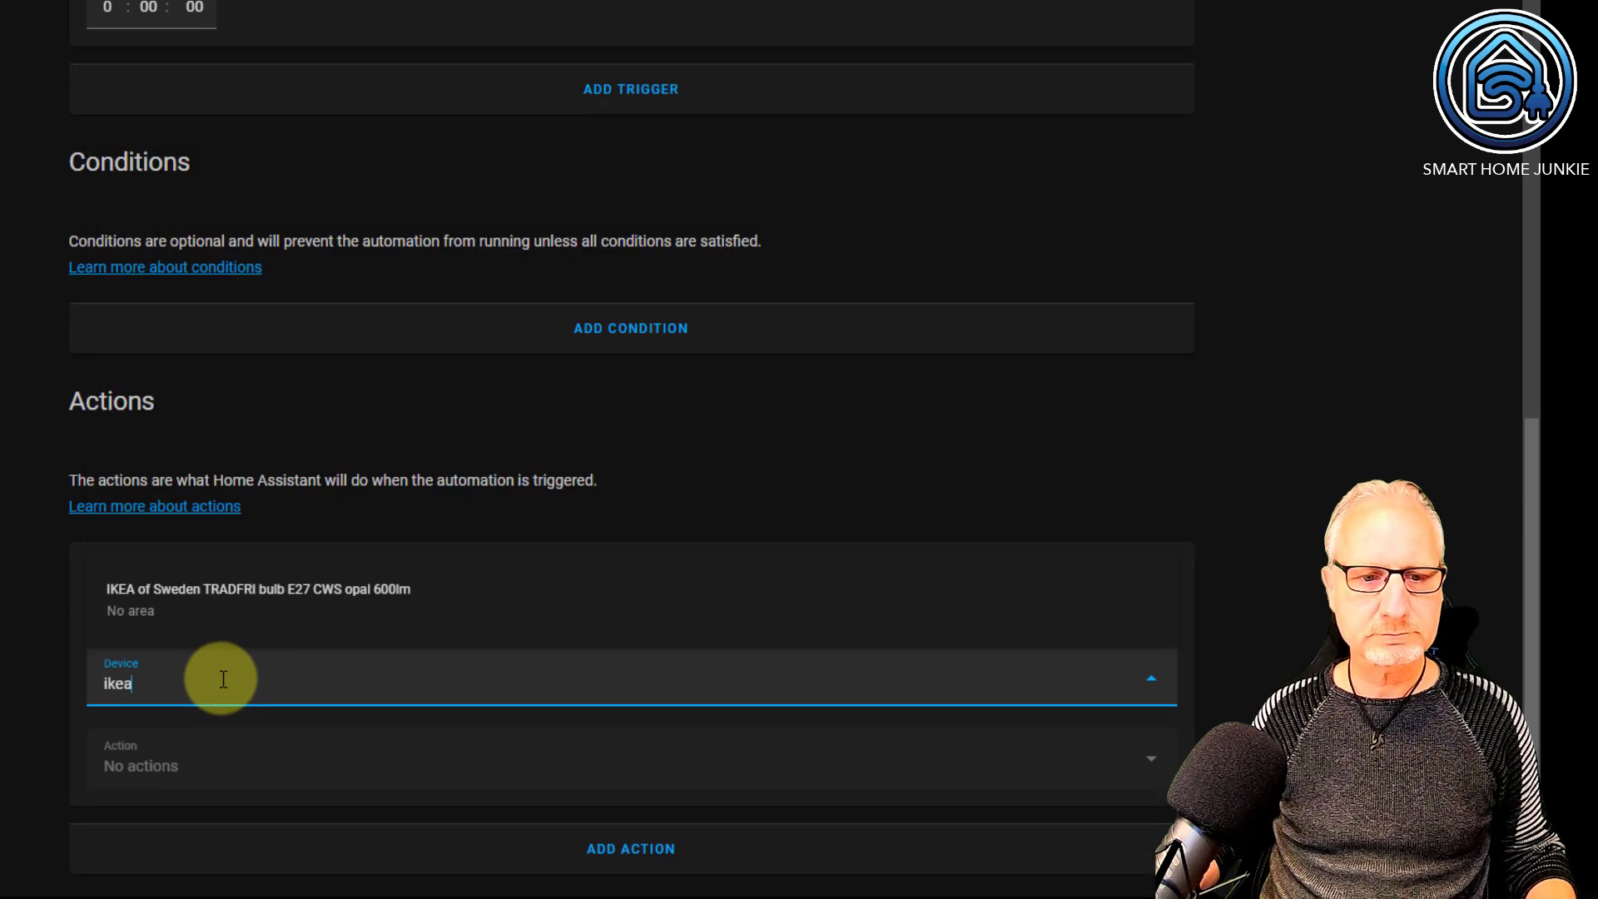
{"action": "left_click", "coordinate": [250, 599]}
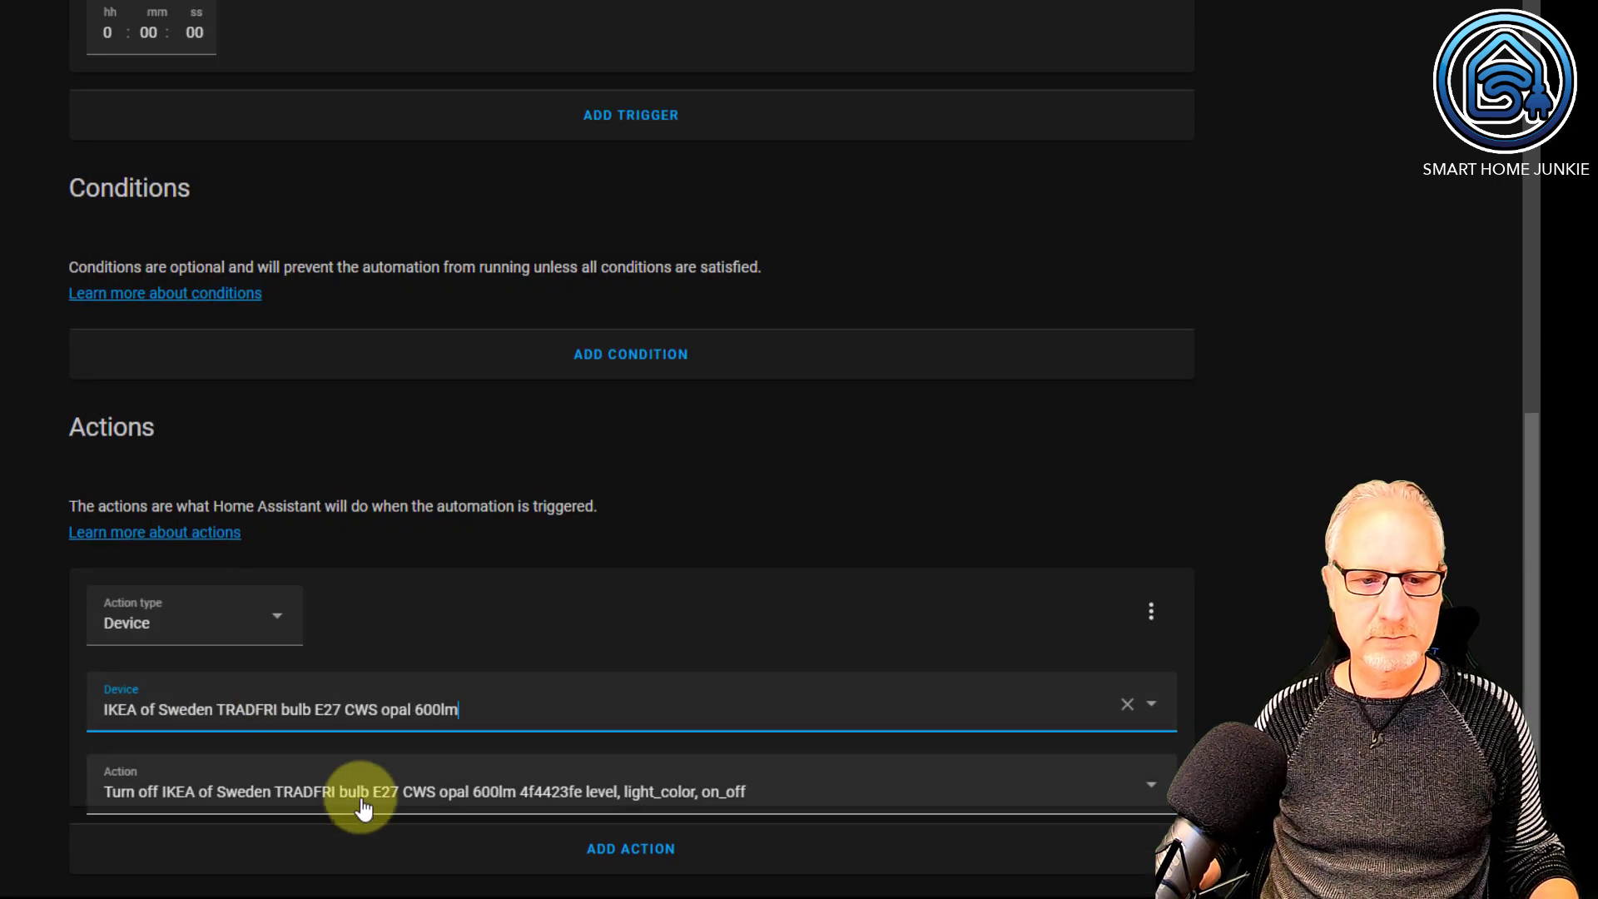
{"action": "left_click", "coordinate": [363, 802]}
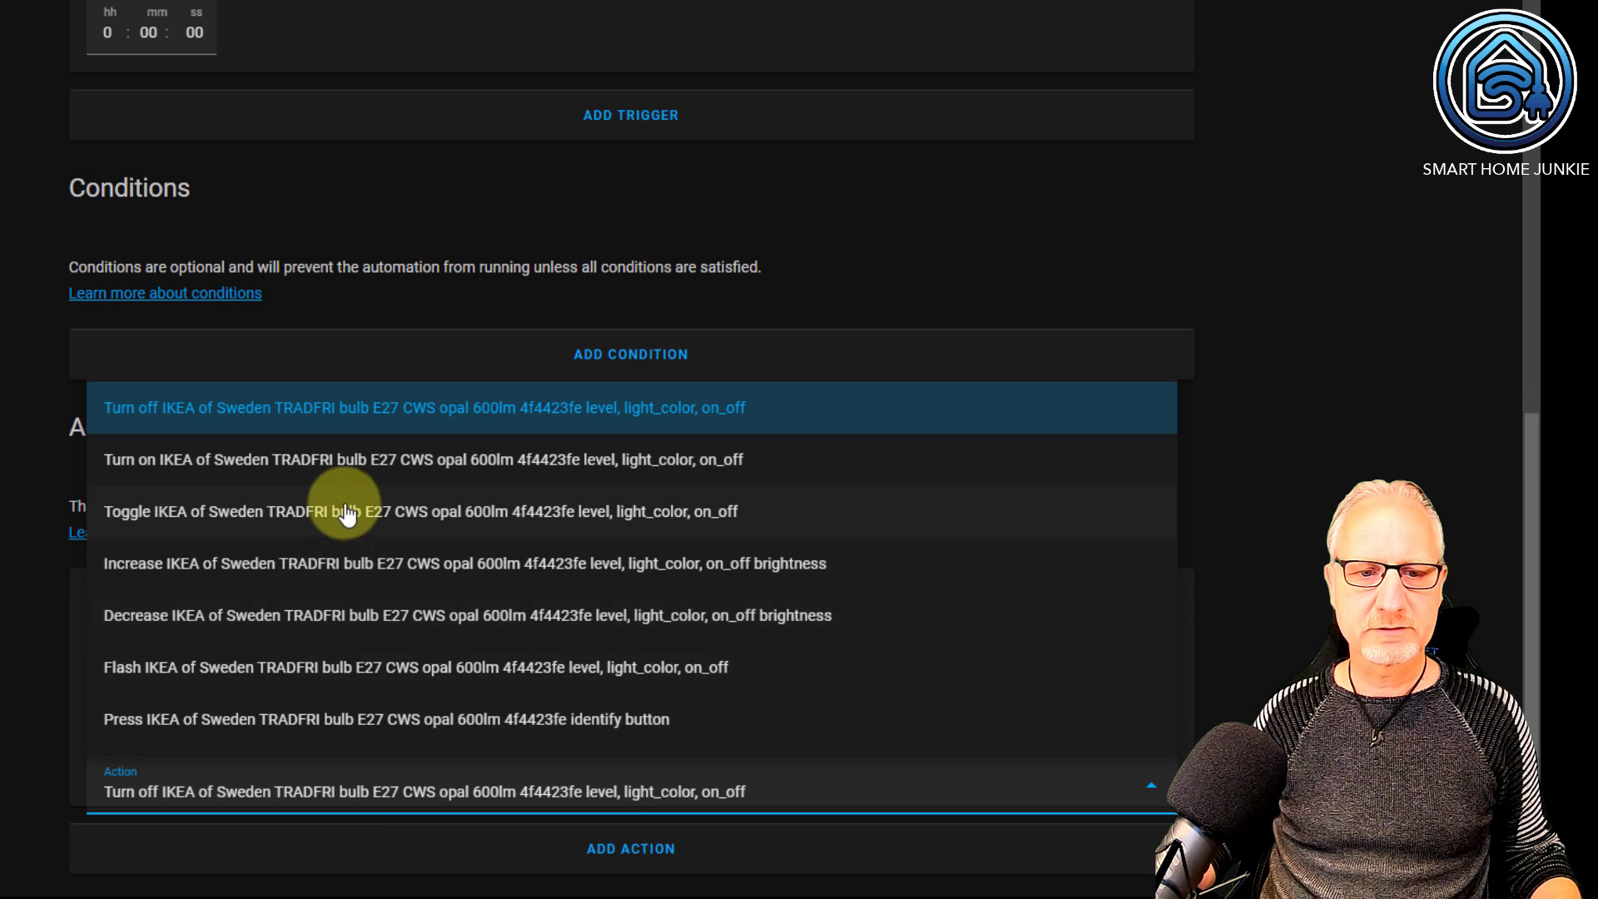
{"action": "left_click", "coordinate": [377, 512]}
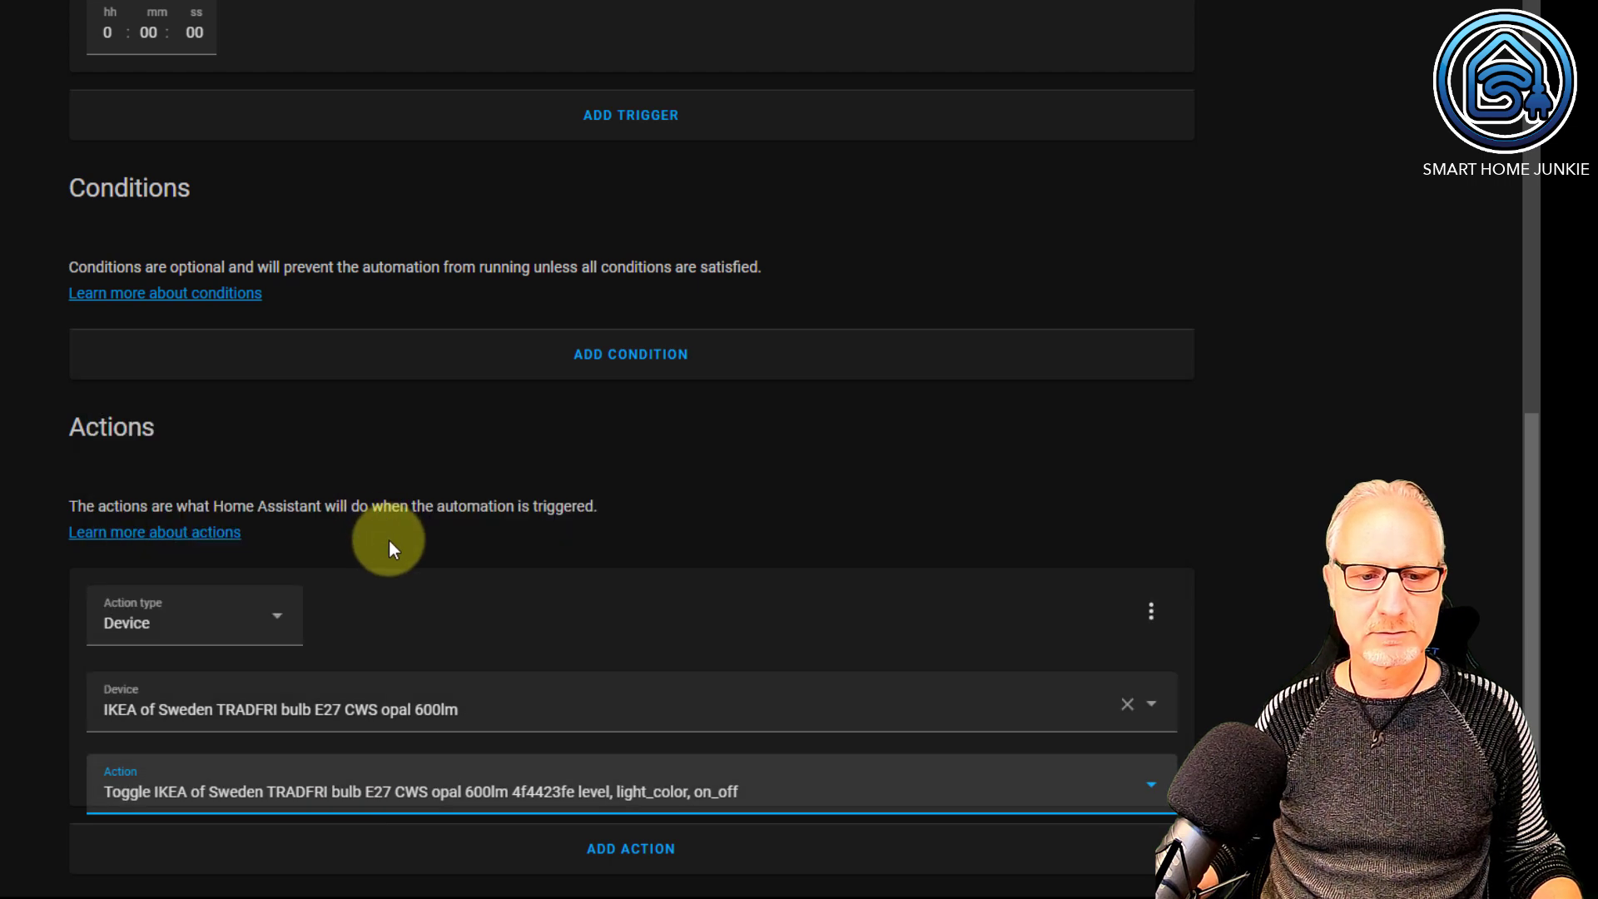
Add a second action that toggles the _TZ3000_g5xawfcq TS0121 plug.
{"action": "left_click", "coordinate": [621, 875]}
{"action": "scroll", "coordinate": [537, 742], "scroll_direction": "down", "scroll_amount": 3}
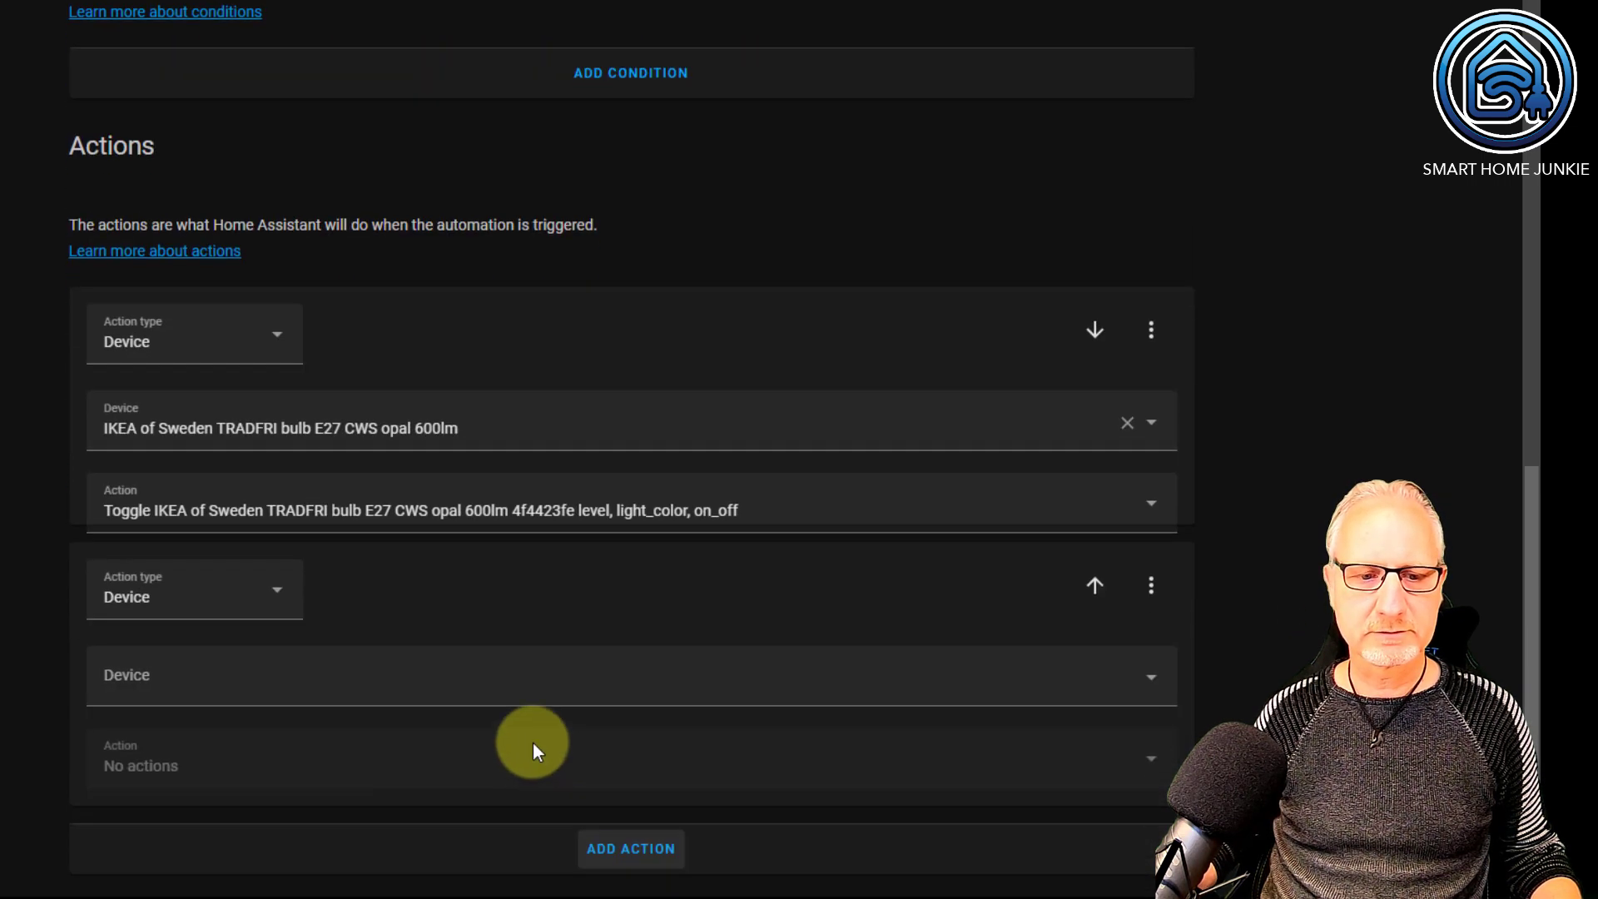
{"action": "left_click", "coordinate": [219, 662]}
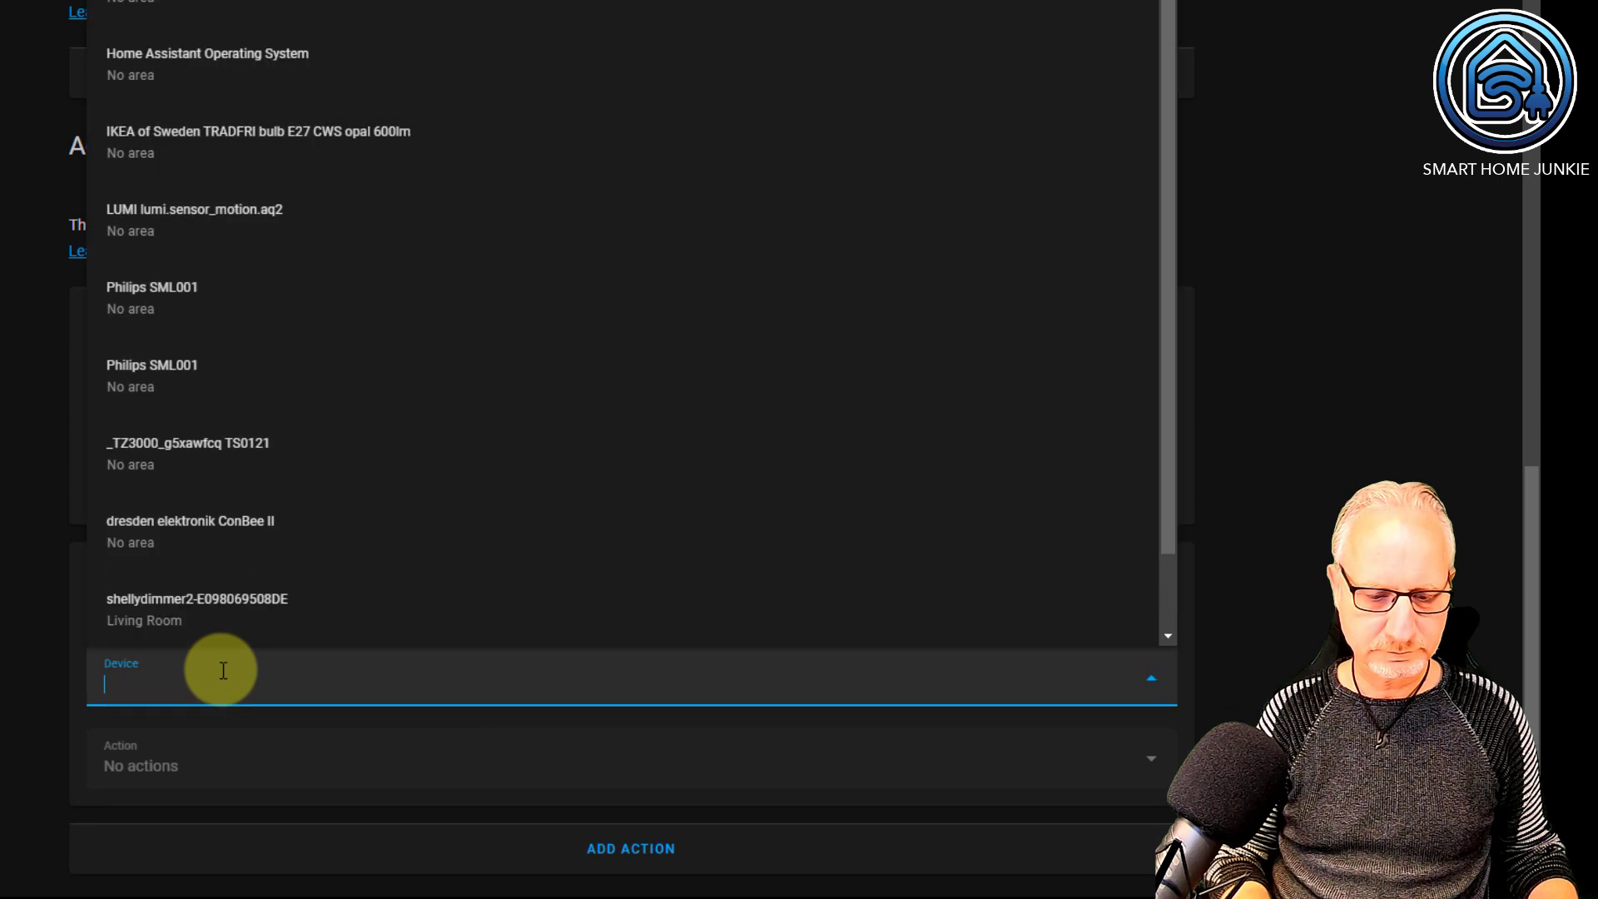
{"action": "type", "text": "TZ"}
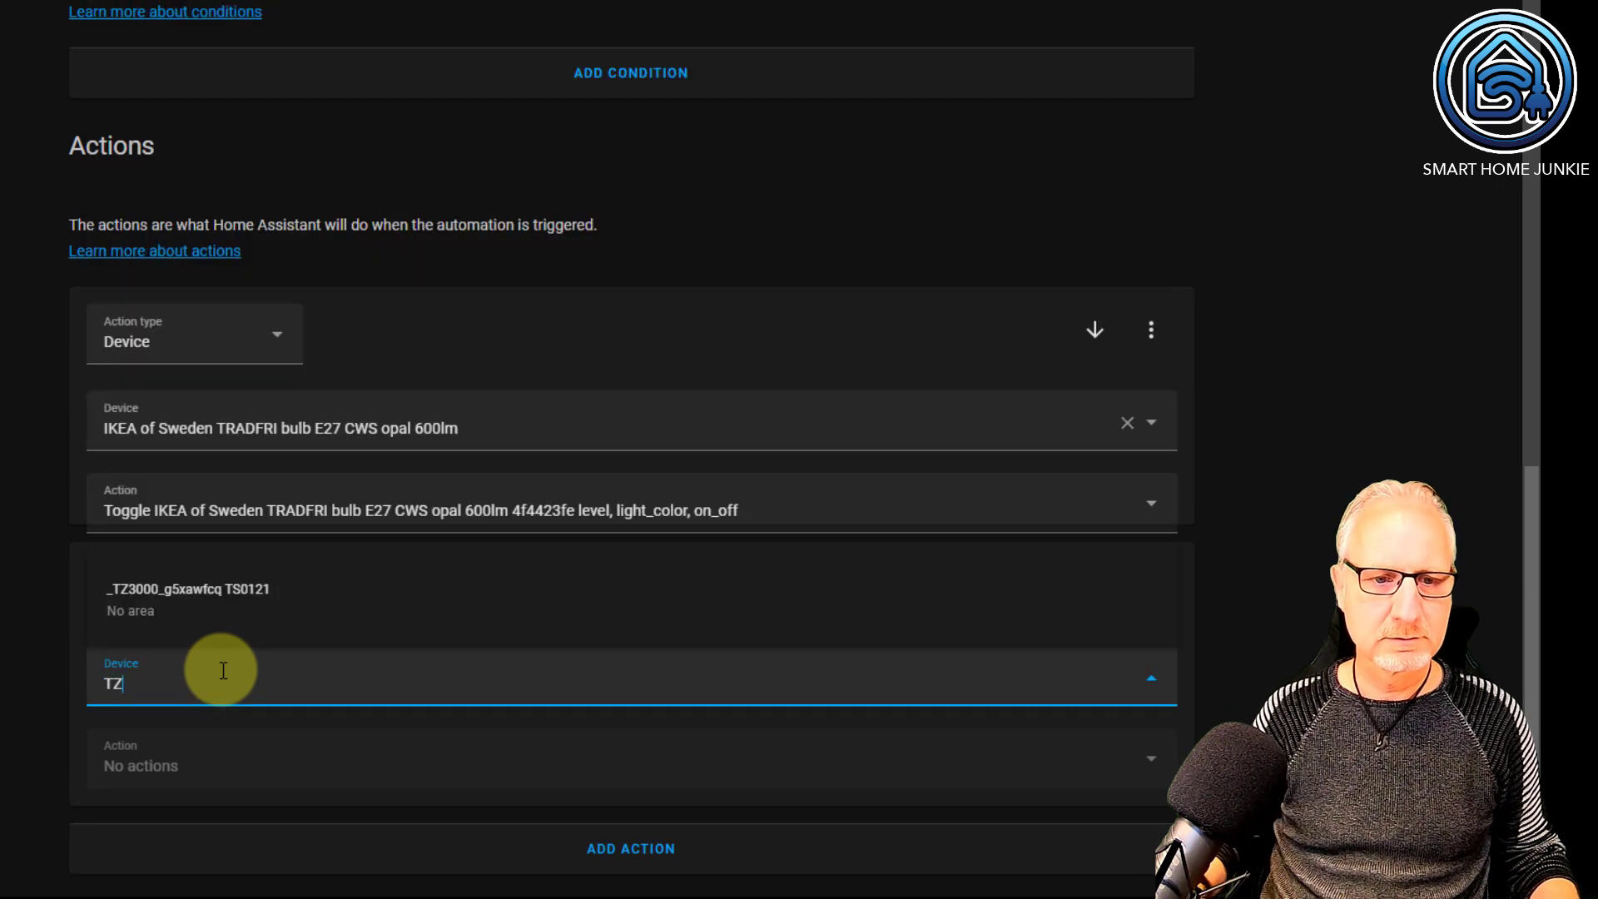
{"action": "left_click", "coordinate": [244, 607]}
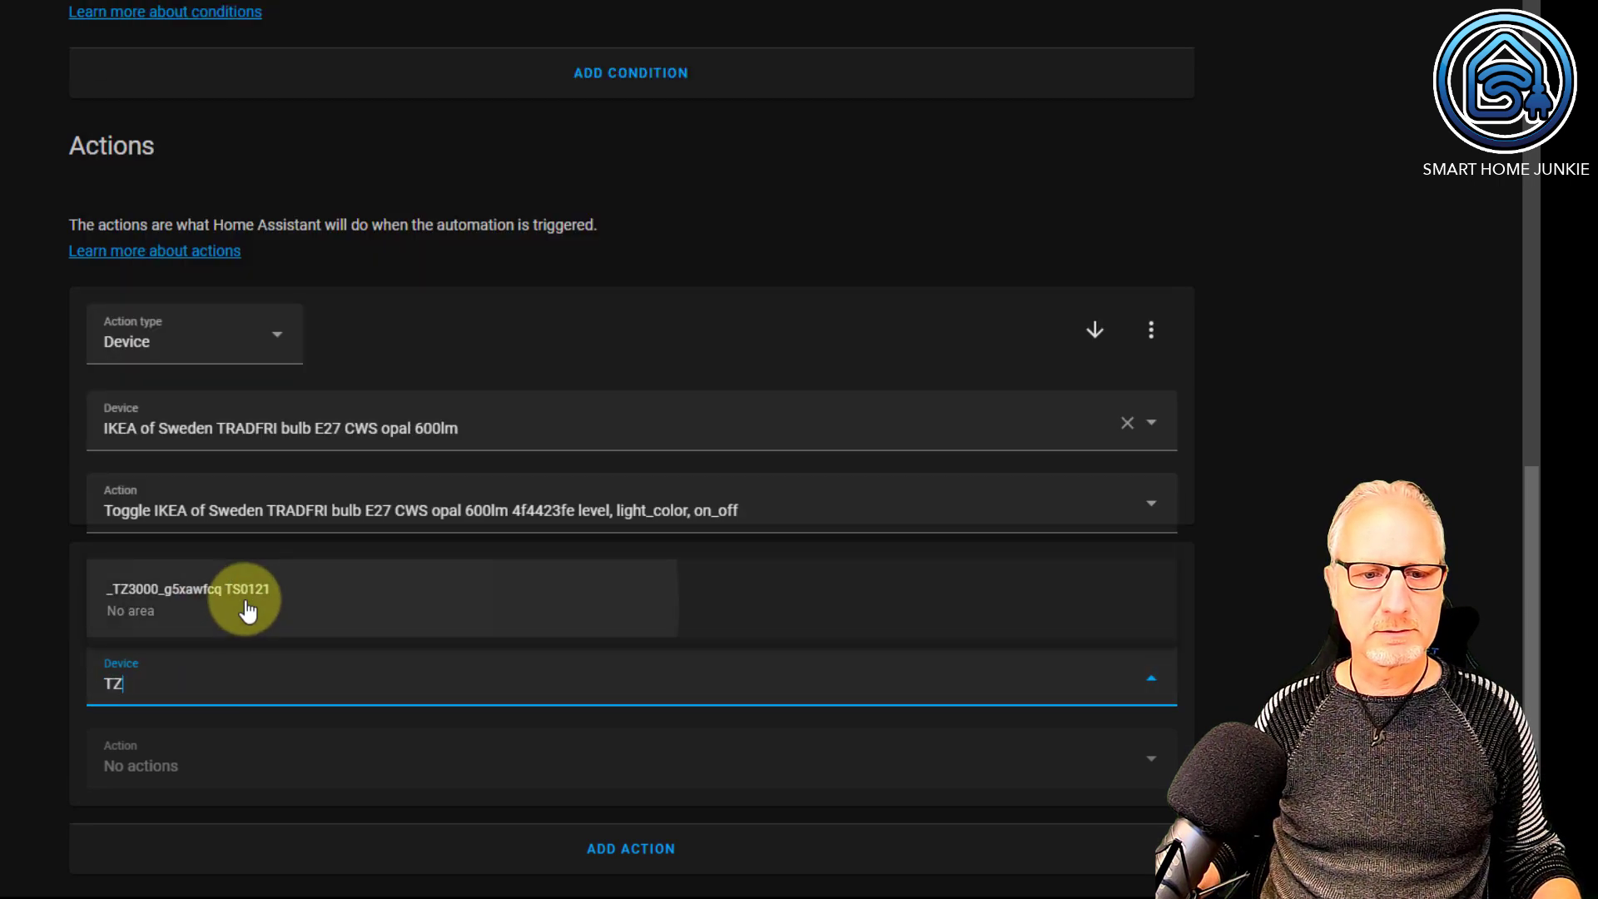
{"action": "left_click", "coordinate": [377, 764]}
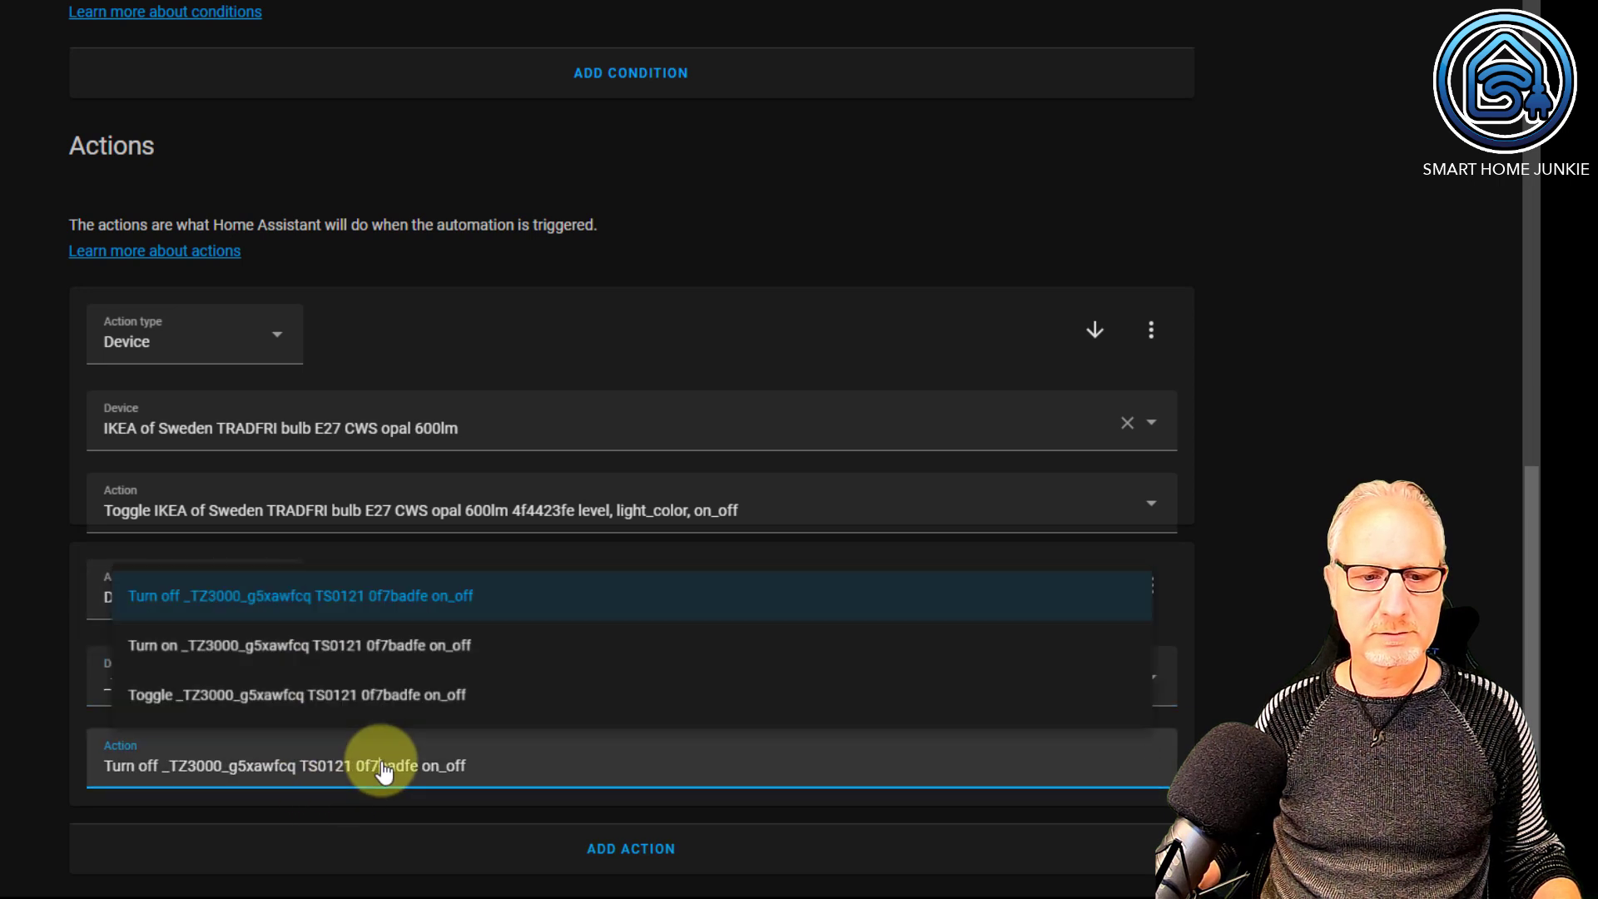
{"action": "left_click", "coordinate": [347, 694]}
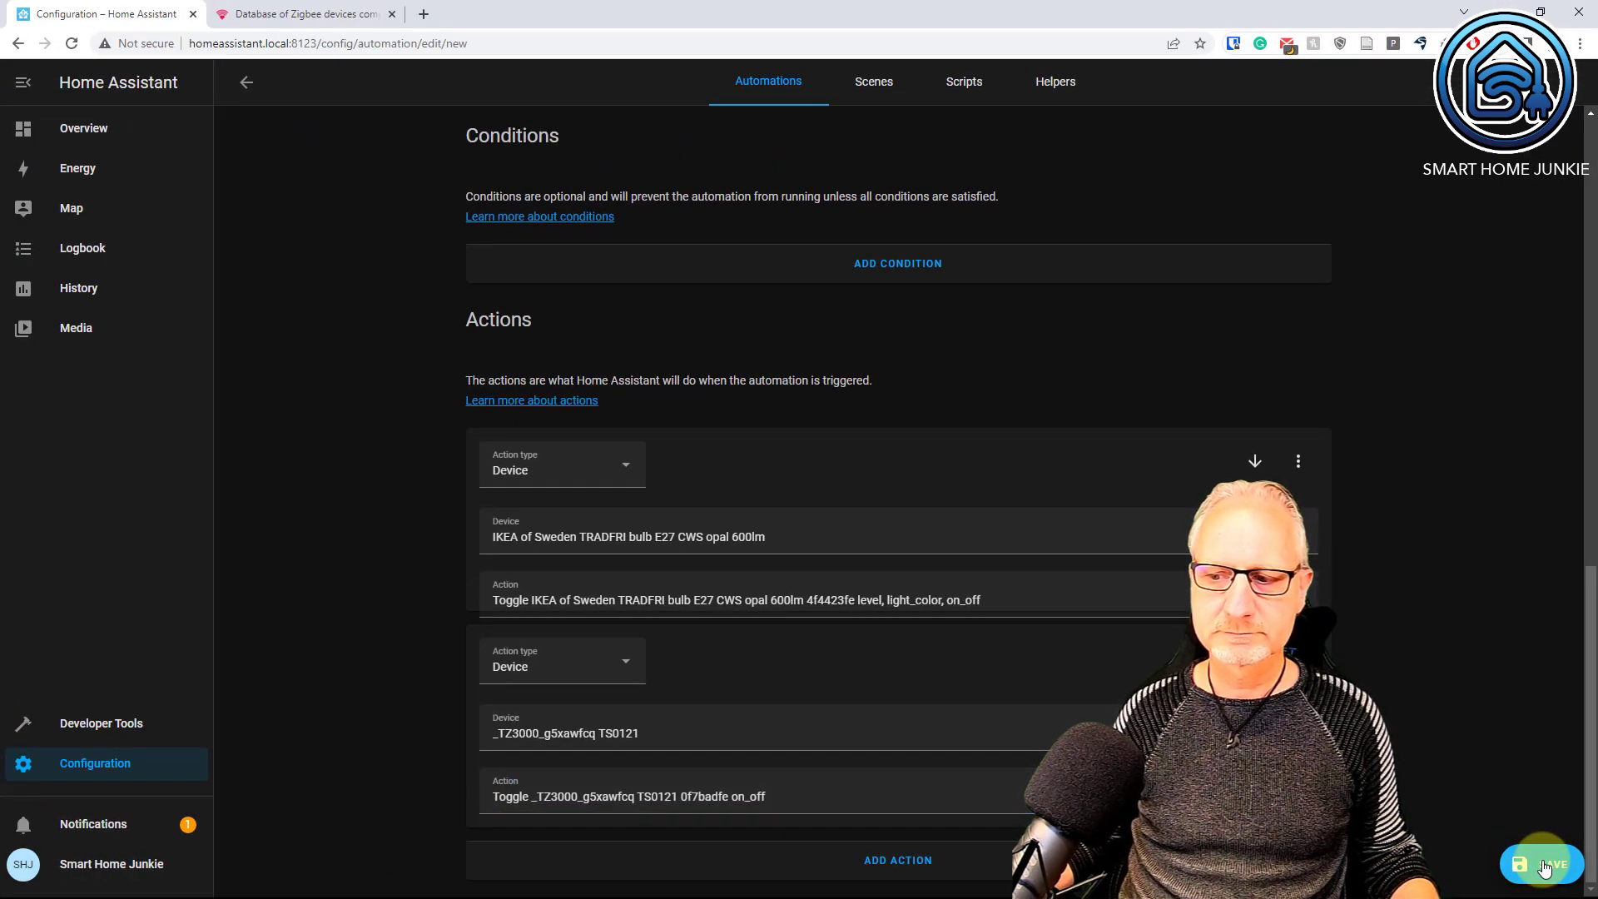
Save the 'Switch based on motion' automation.
{"action": "left_click", "coordinate": [1543, 866]}
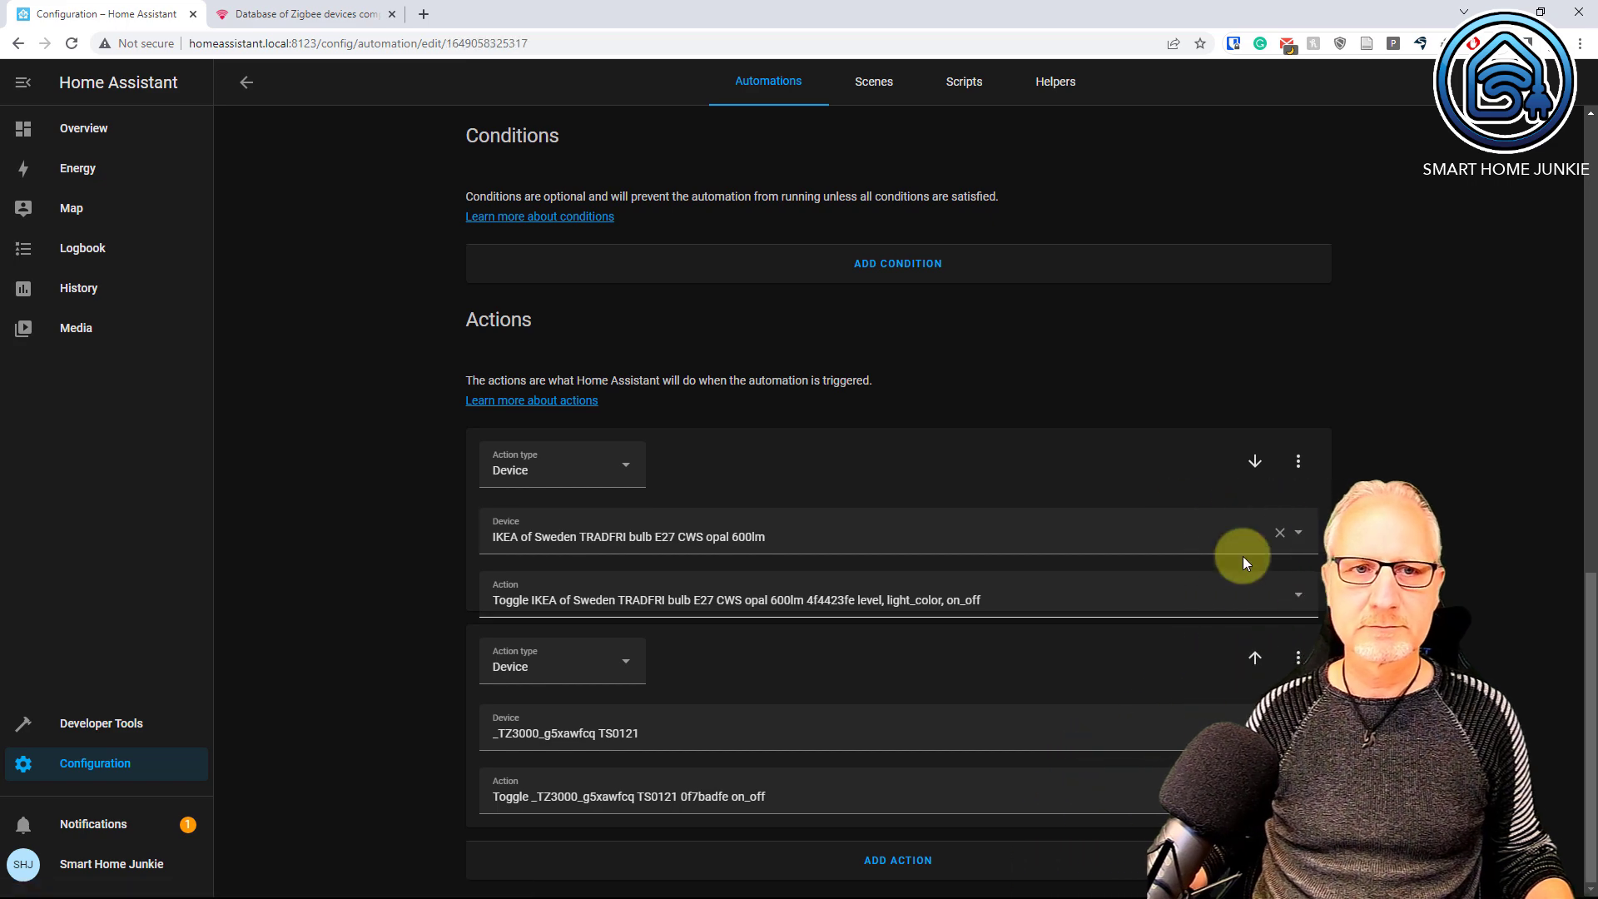
{"action": "scroll", "coordinate": [1160, 473], "scroll_direction": "up", "scroll_amount": 4}
{"action": "scroll", "coordinate": [1161, 468], "scroll_direction": "up", "scroll_amount": 2}
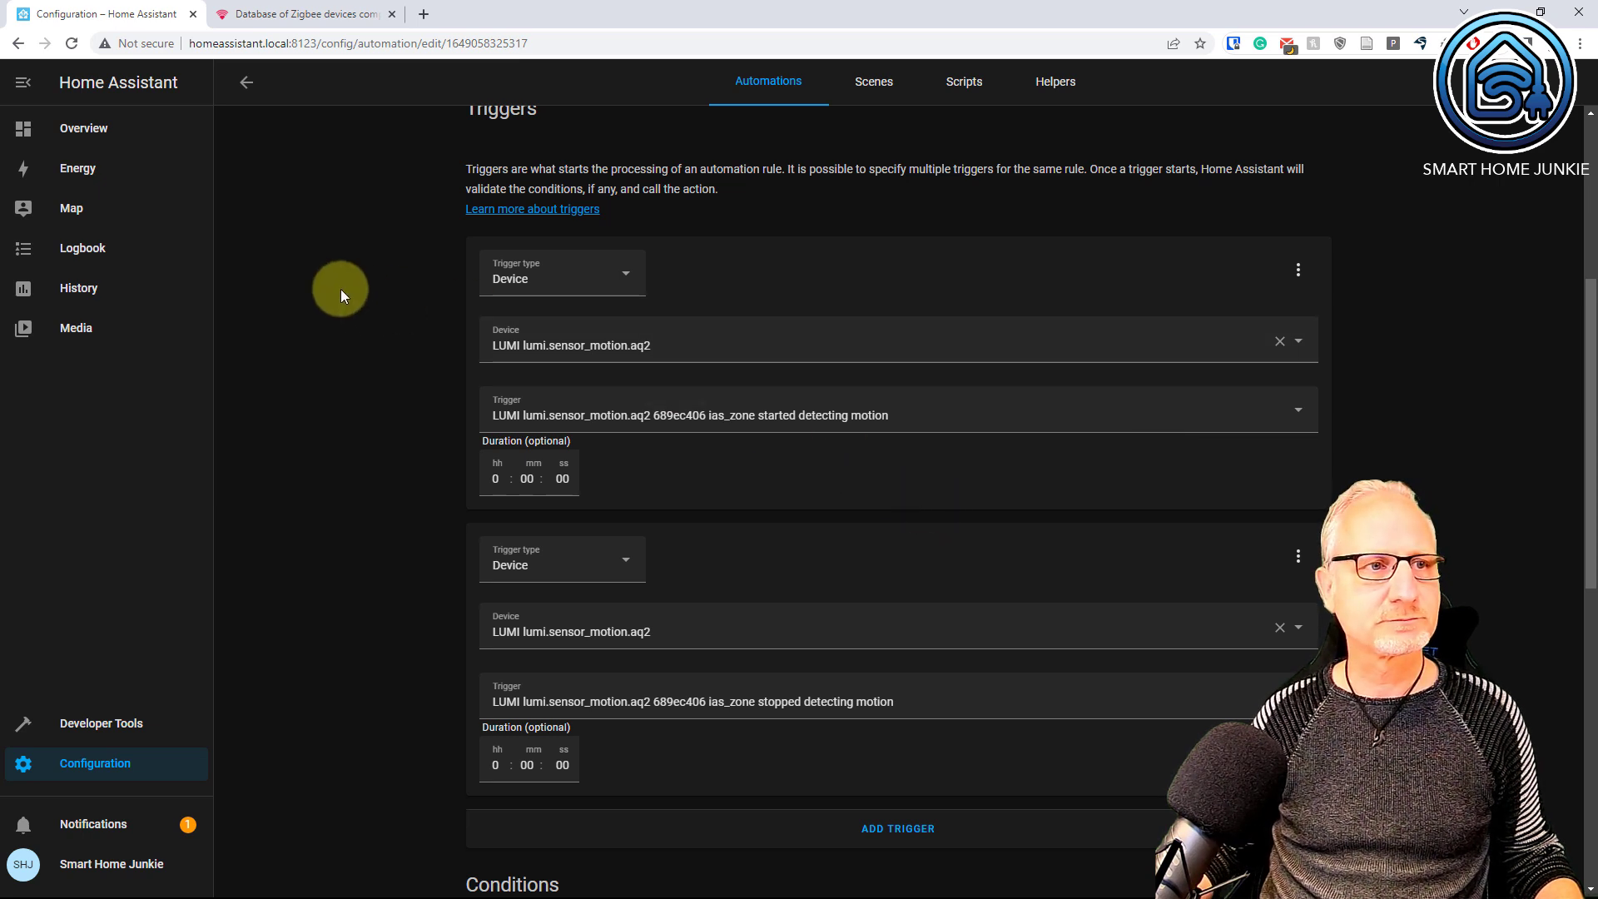
Return to Overview and open the ZHA dashboard view.
{"action": "left_click", "coordinate": [110, 132]}
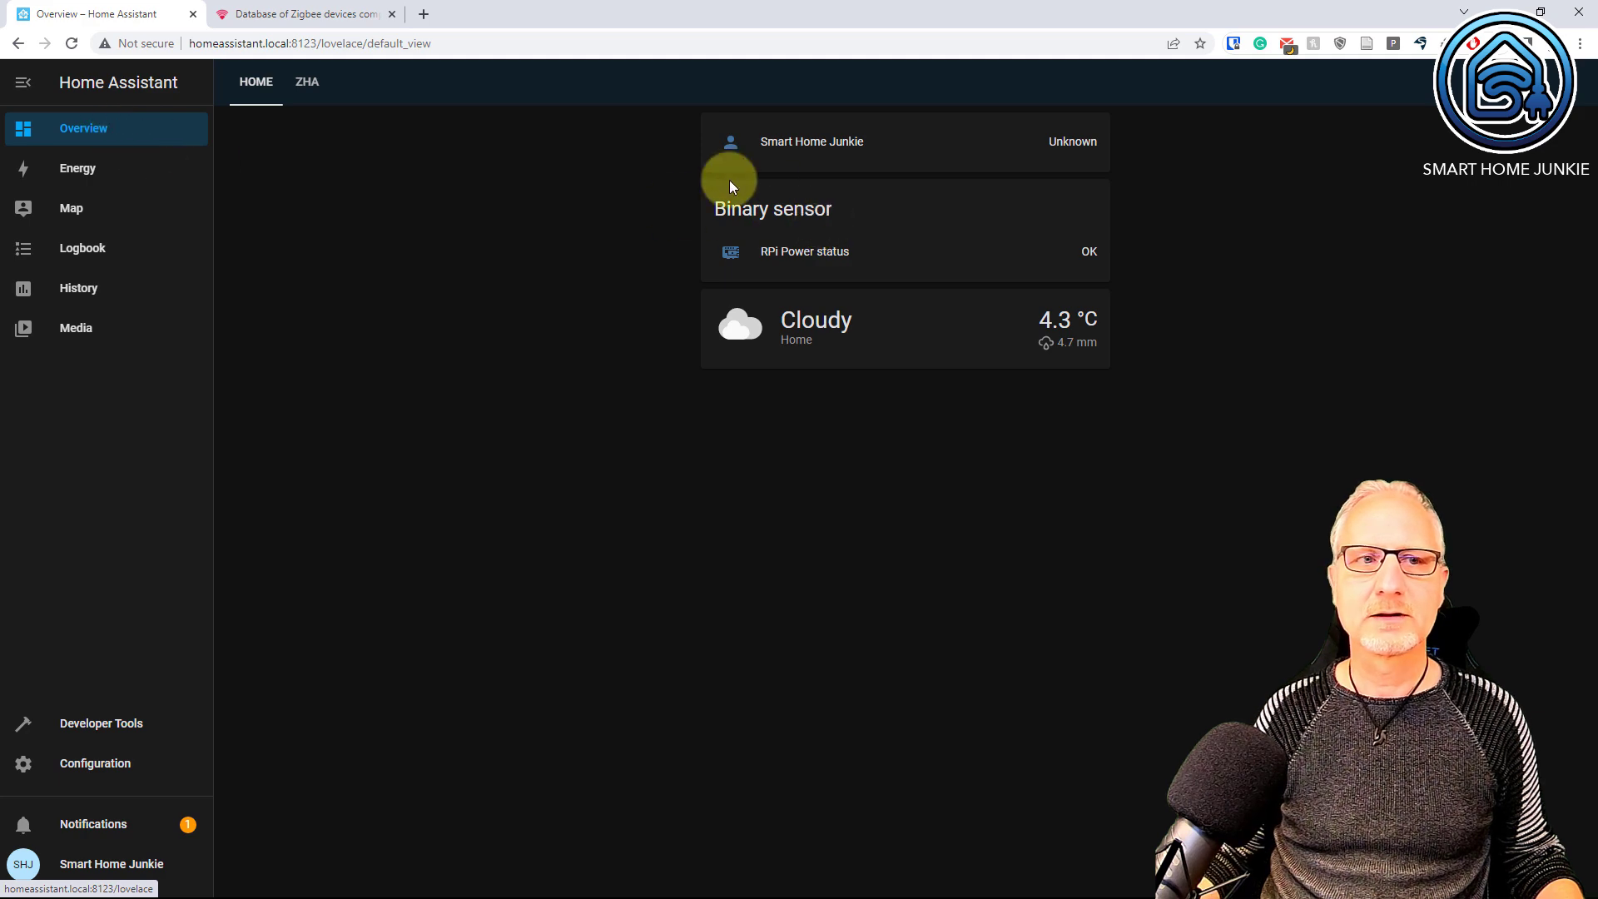
{"action": "left_click", "coordinate": [306, 82]}
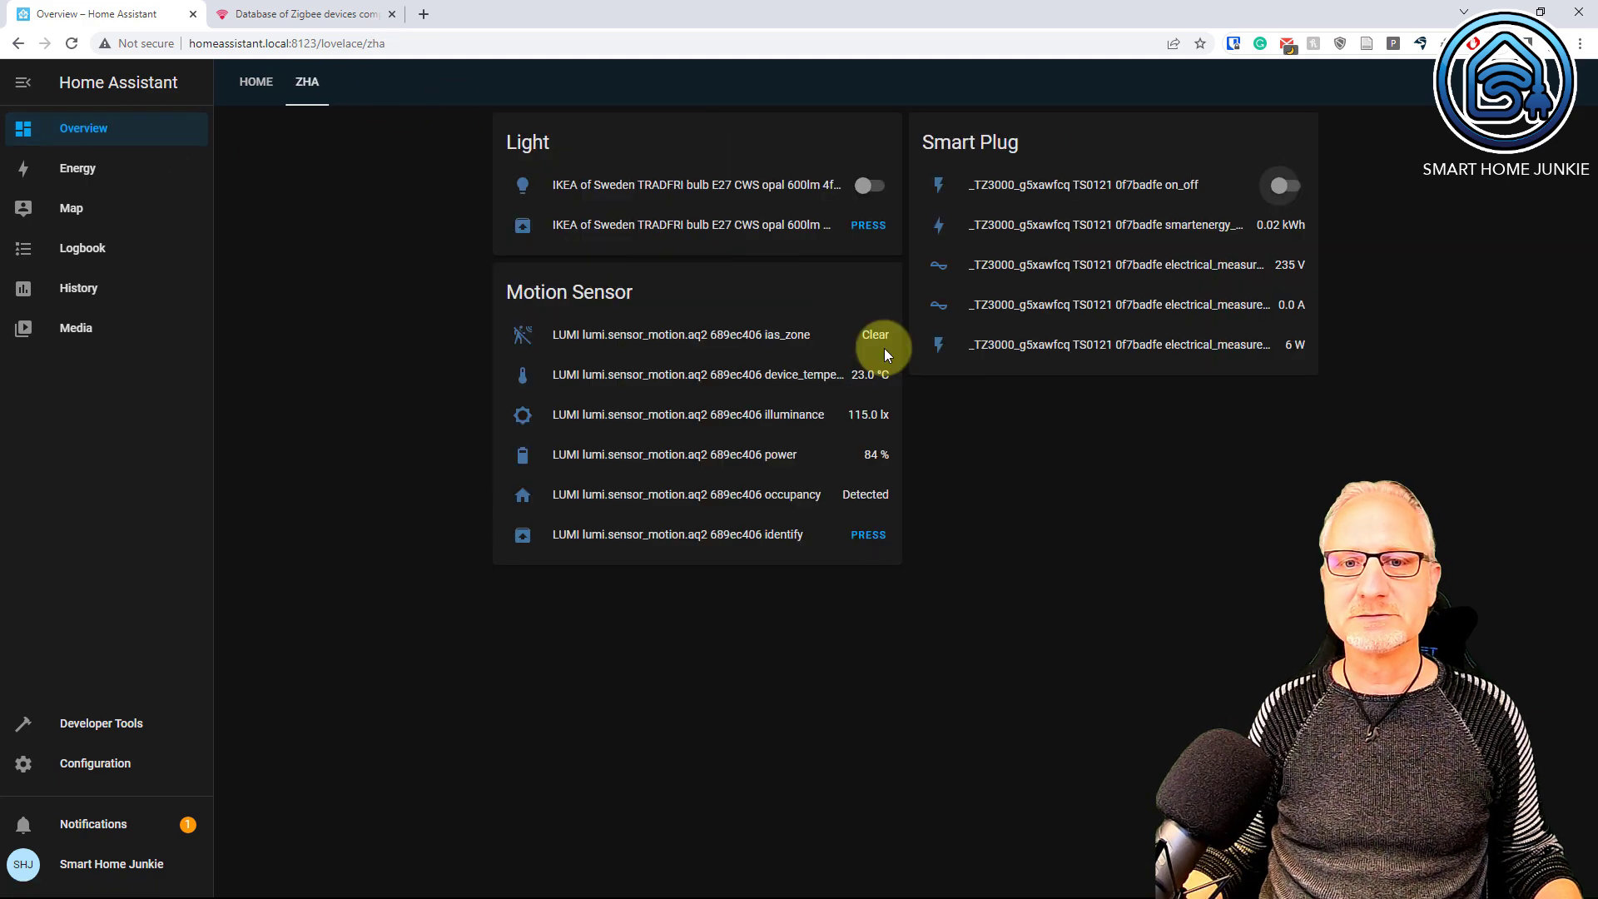